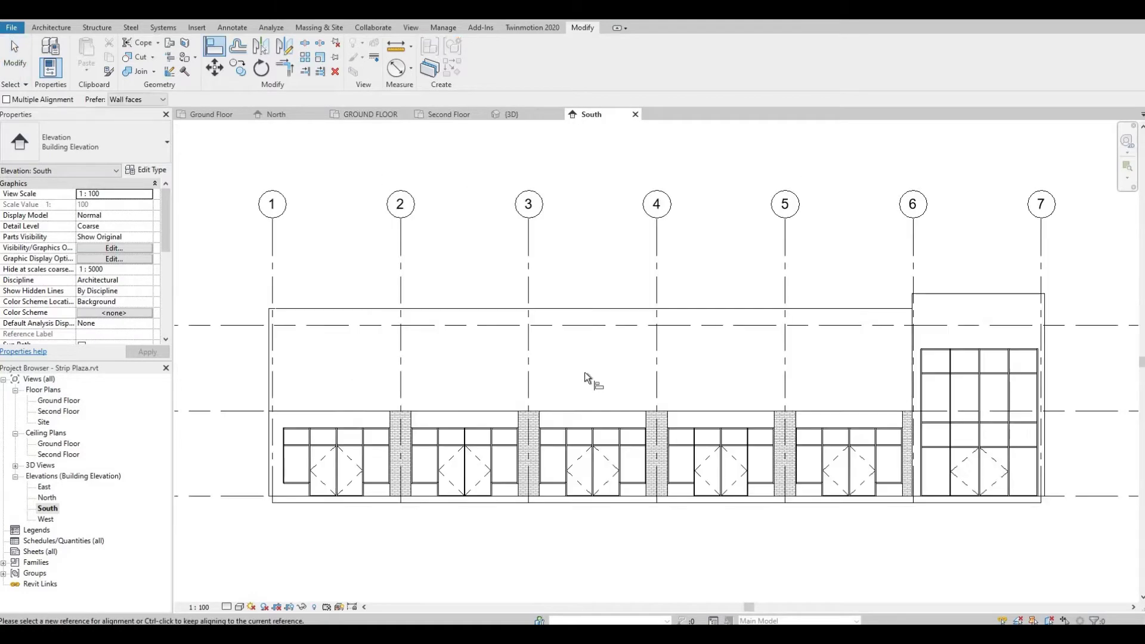
Set the base constraint of the second-floor exterior wall between grids 1 and 6 to Roof in the south elevation
scroll(559, 370, down, 1)
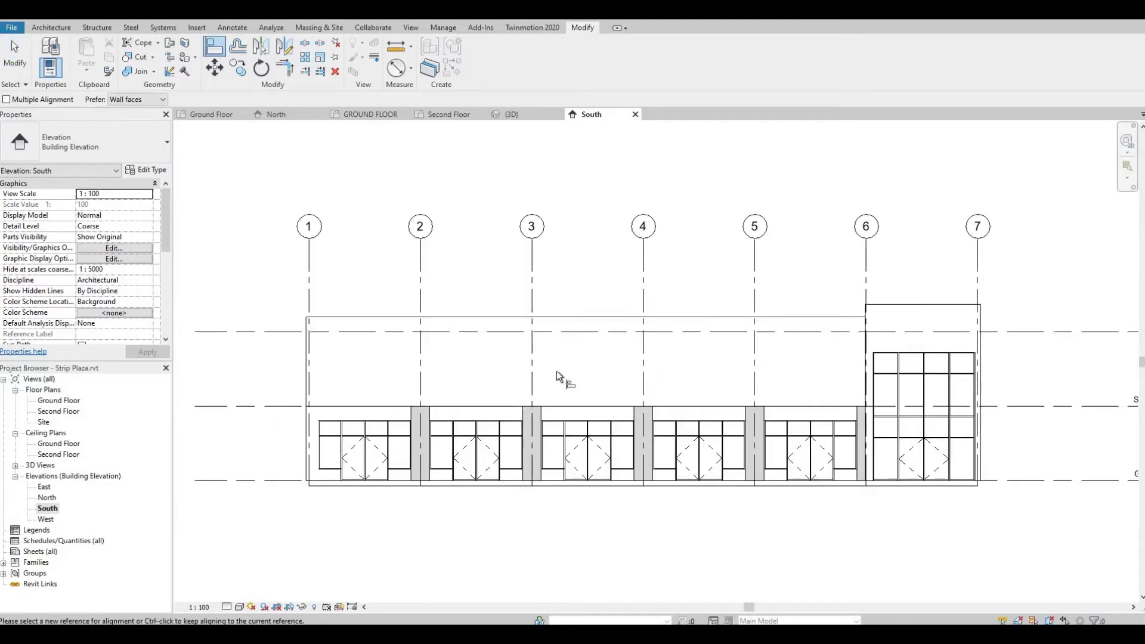
middle_drag(594, 319, 567, 319)
key(Escape)
scroll(573, 320, up, 2)
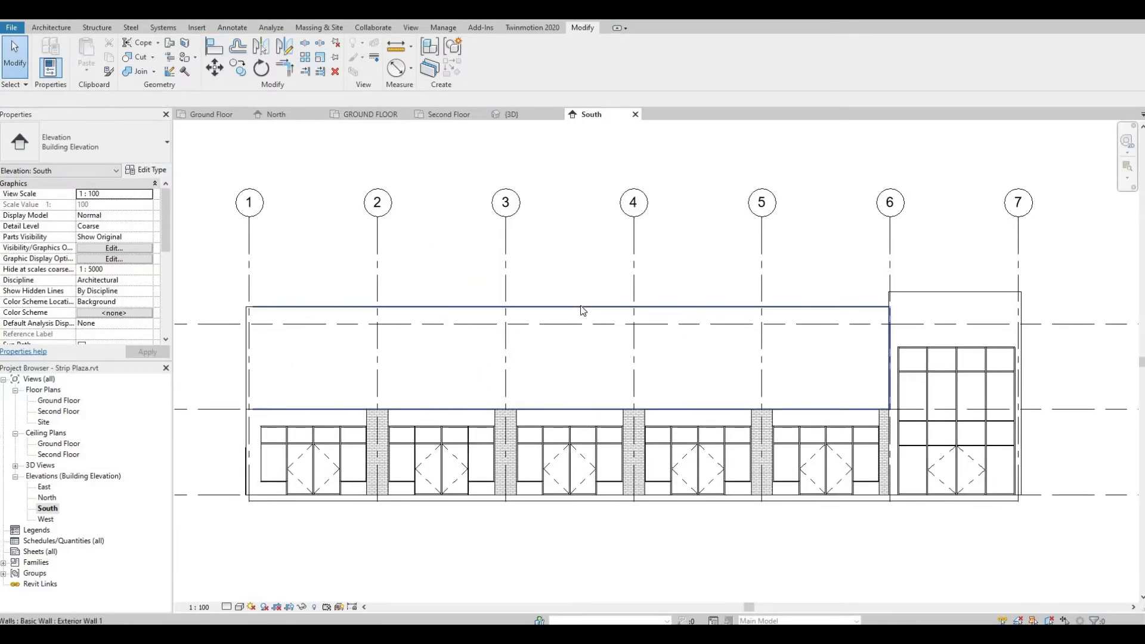
click(582, 310)
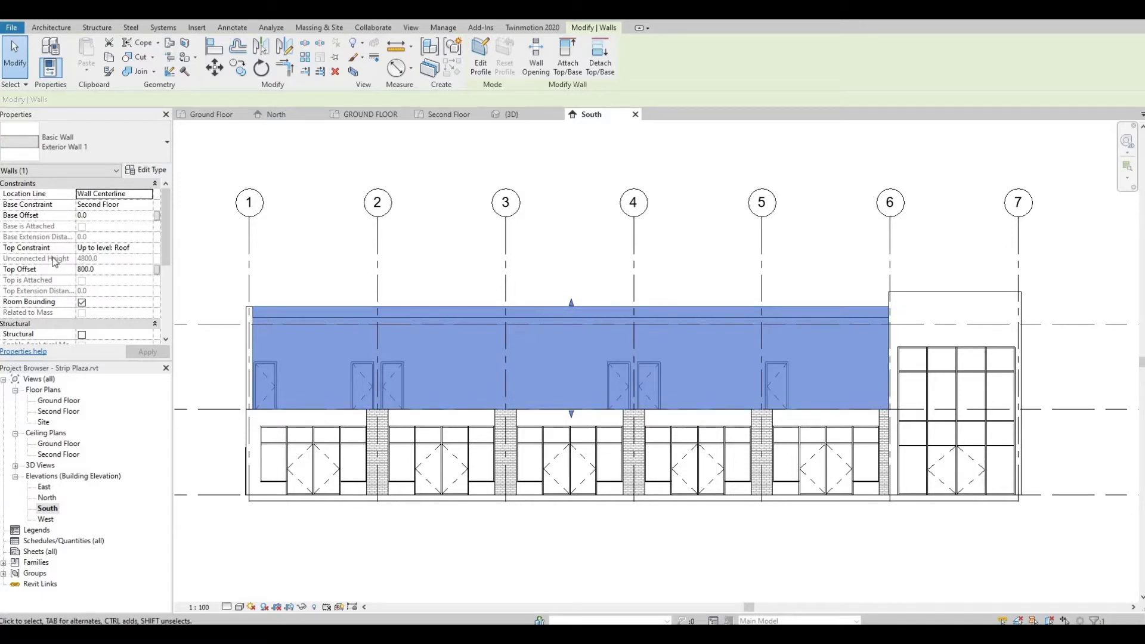
click(148, 205)
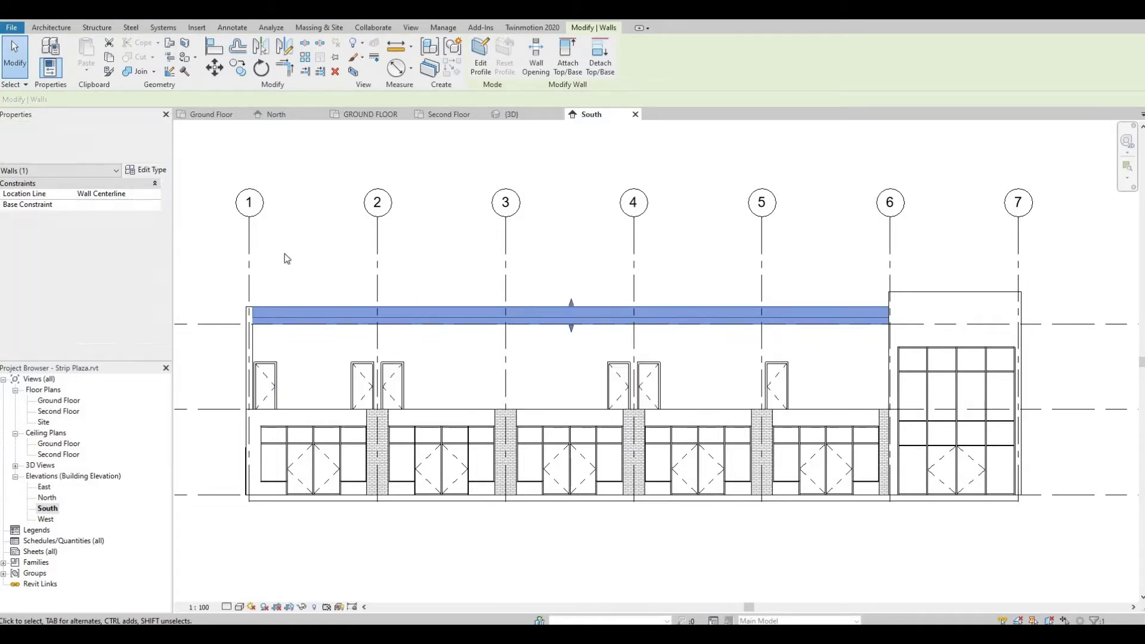
click(359, 276)
Set the top constraint of the ground-floor exterior walls and brick piers between grids 1 and 6 to Up to level: Roof
scroll(381, 401, up, 2)
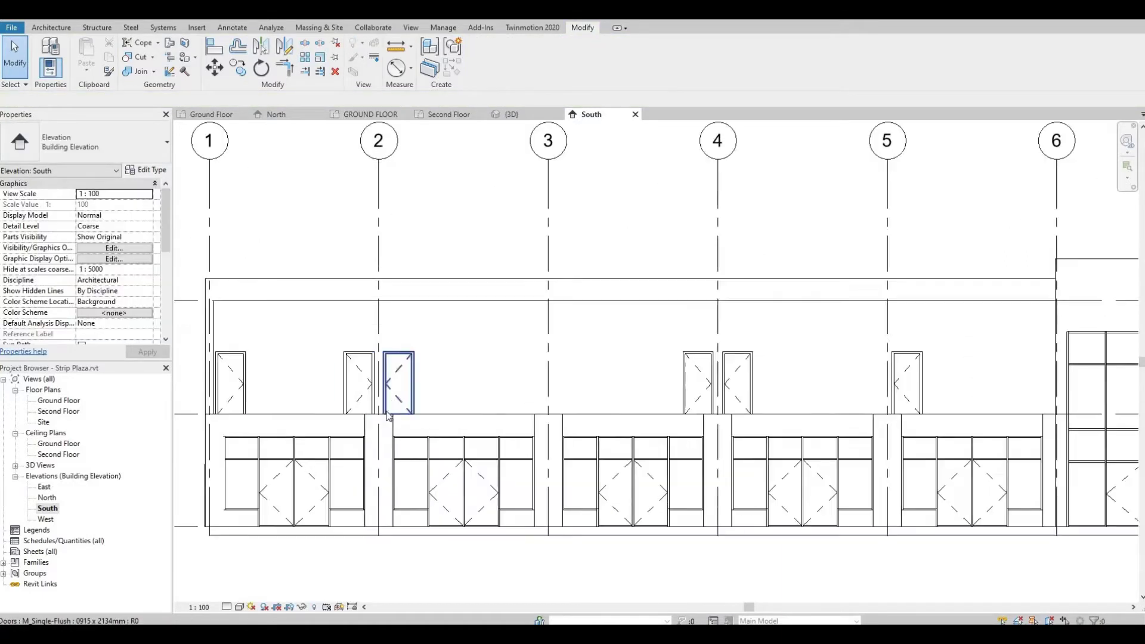
middle_drag(387, 425, 567, 422)
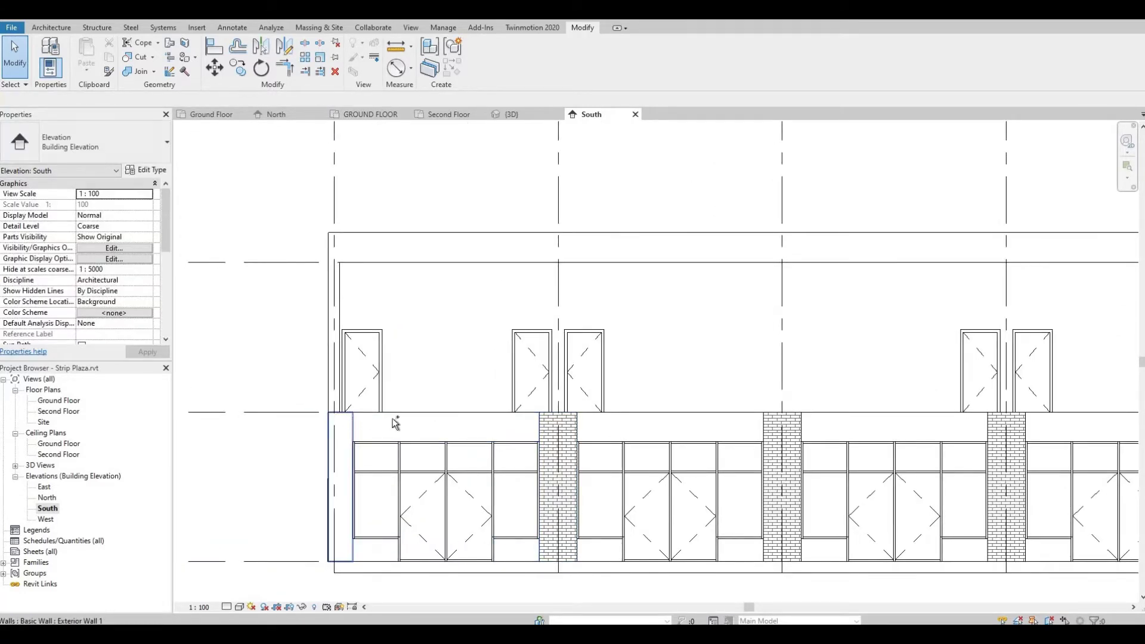
click(395, 422)
ctrl+click(456, 422)
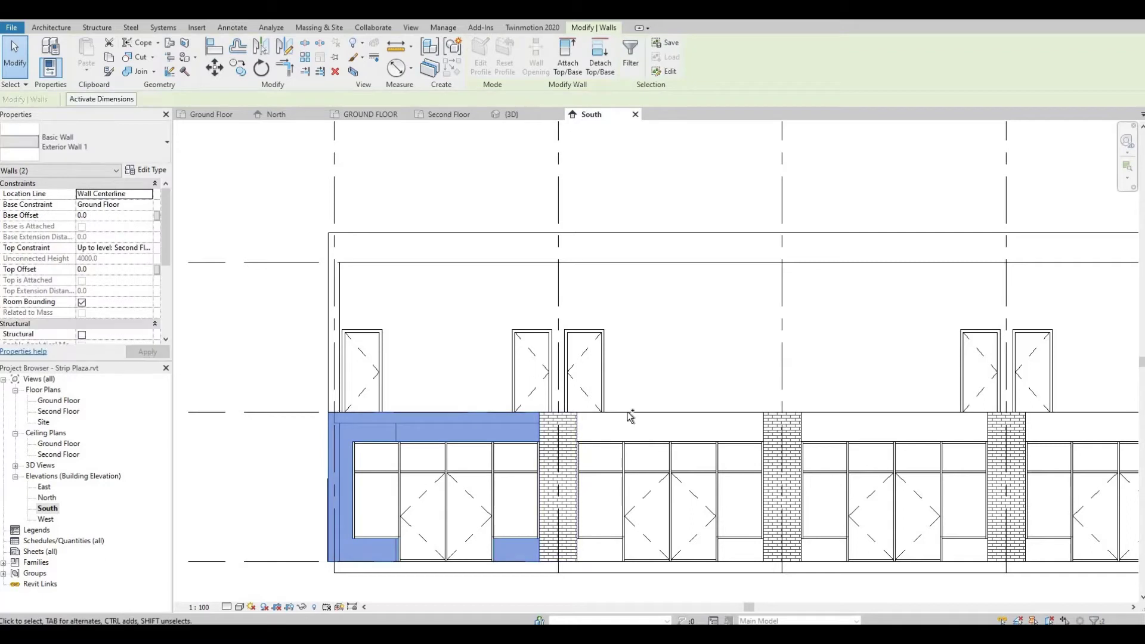
ctrl+click(685, 420)
ctrl+click(799, 420)
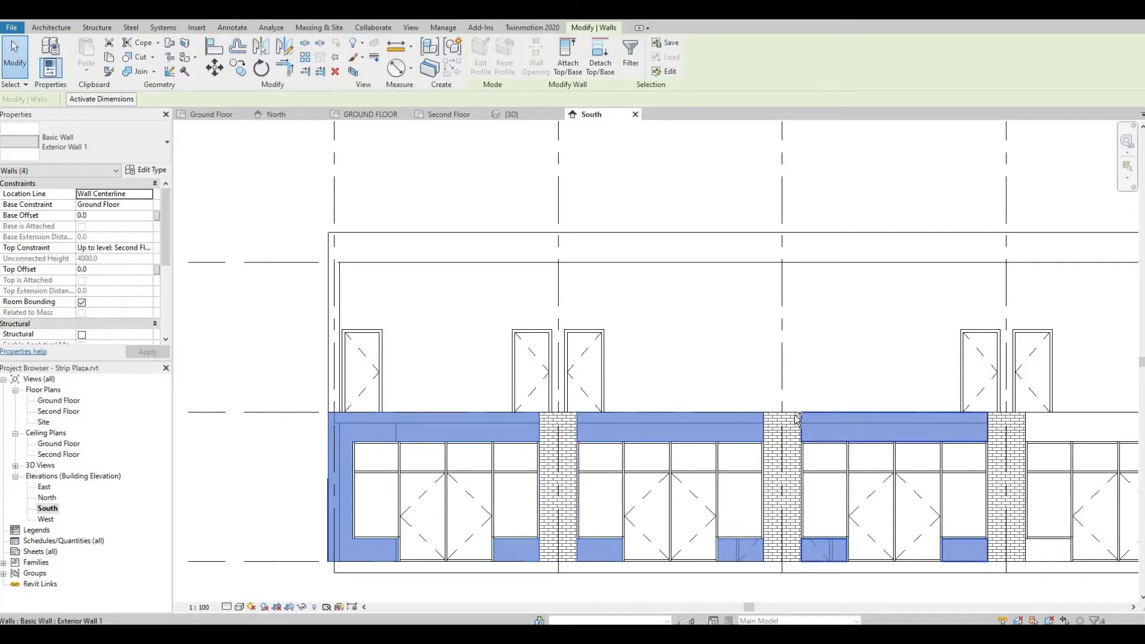
ctrl+click(782, 426)
ctrl+click(549, 452)
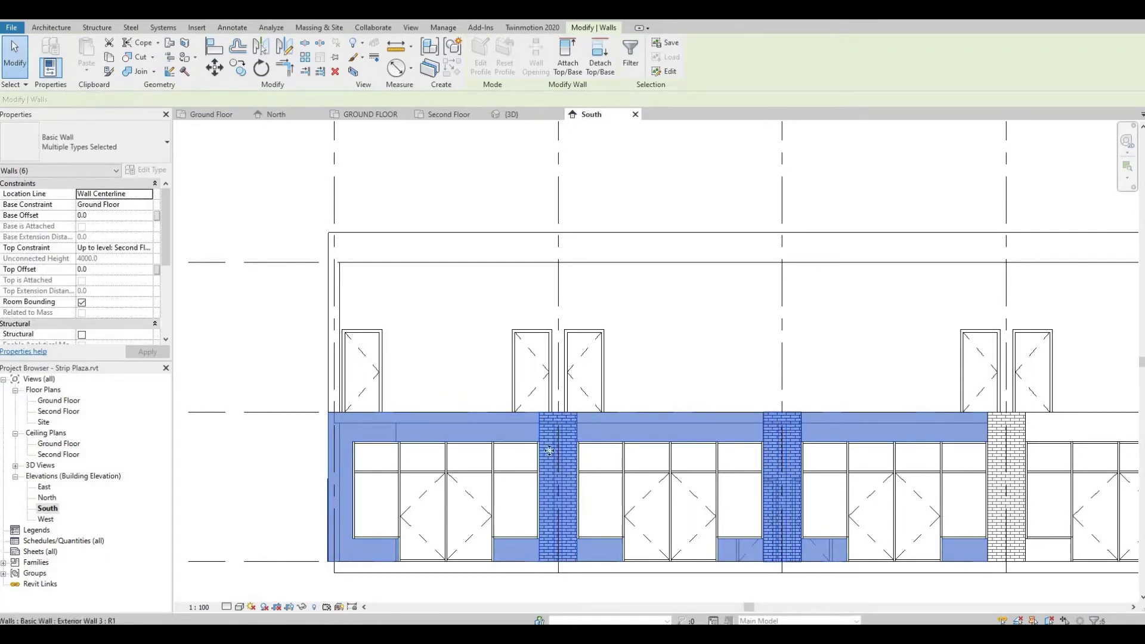
middle_drag(549, 452, 285, 477)
ctrl+click(741, 453)
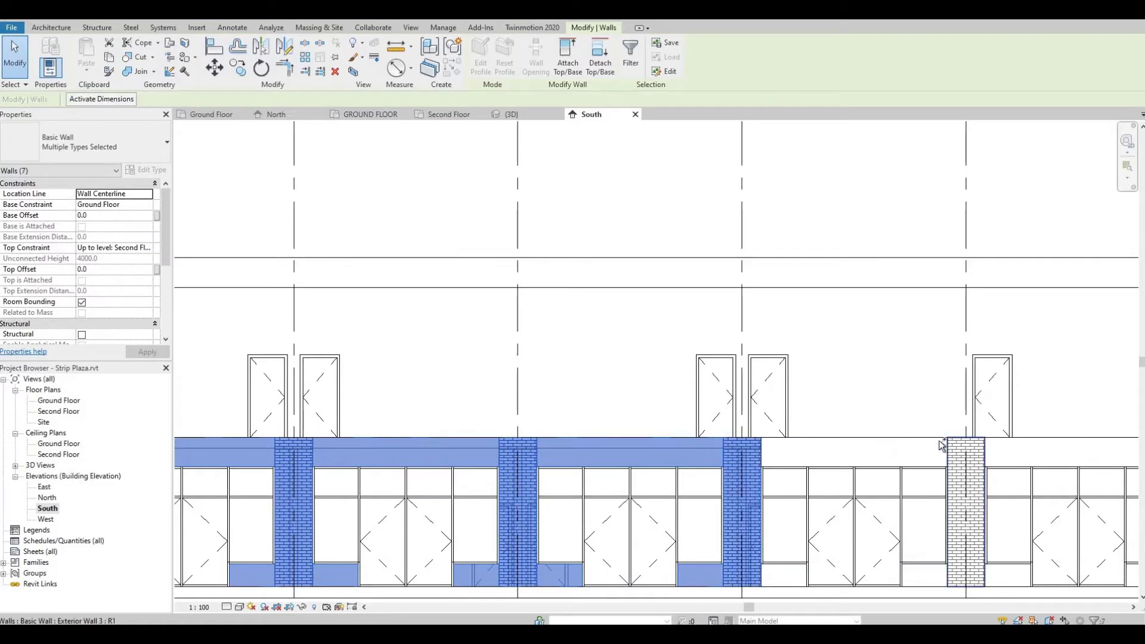
ctrl+click(967, 440)
ctrl+click(969, 442)
middle_drag(969, 442, 541, 419)
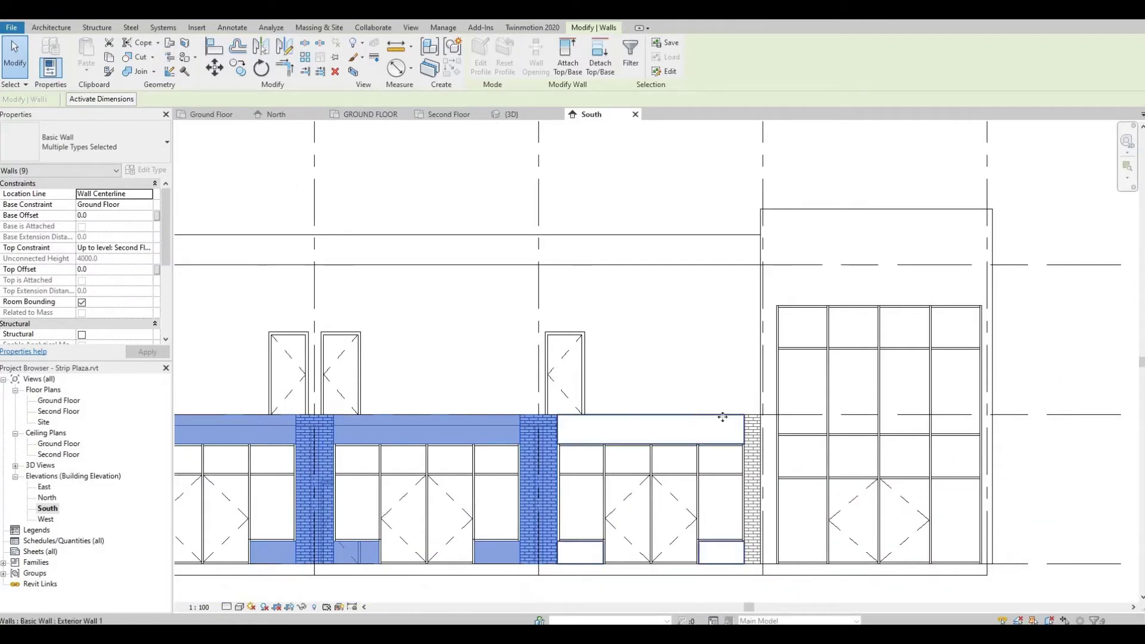
ctrl+click(696, 422)
ctrl+click(752, 489)
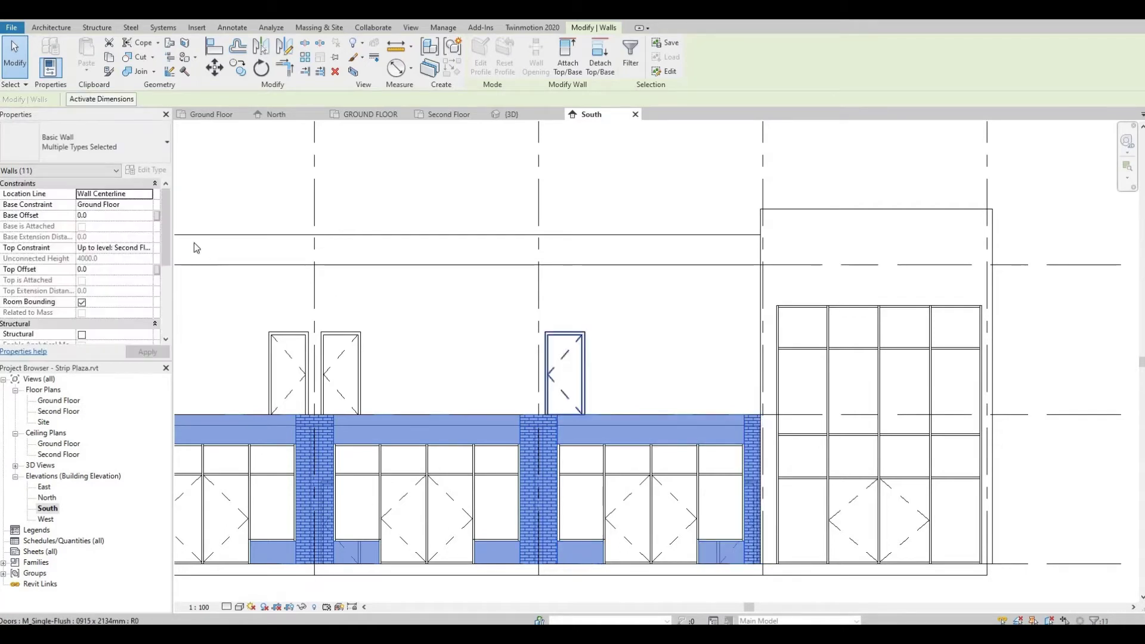
click(149, 251)
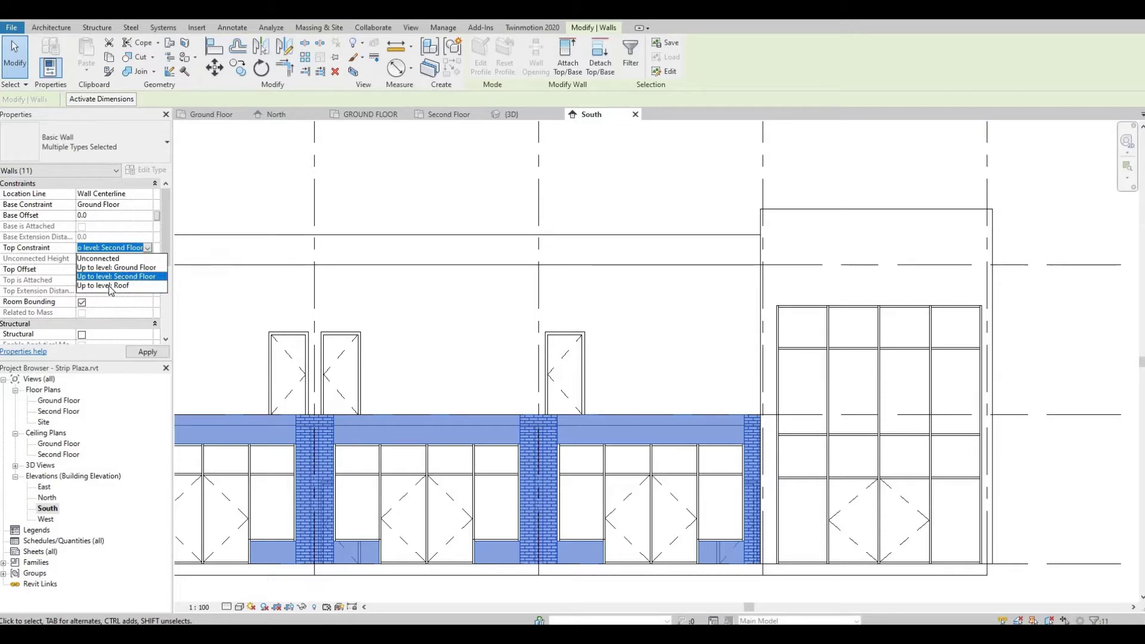
click(113, 287)
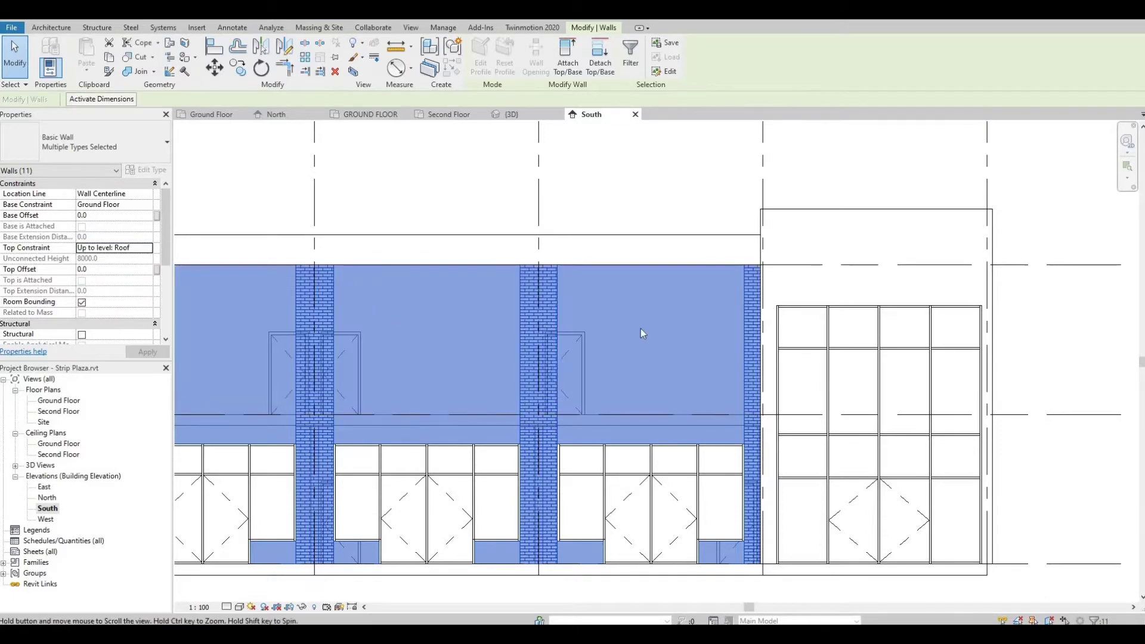
middle_drag(457, 321, 642, 330)
key(Escape)
Change the narrow wall at grid 1 on the south facade to the Exterior Wall 3 type
scroll(775, 310, down, 2)
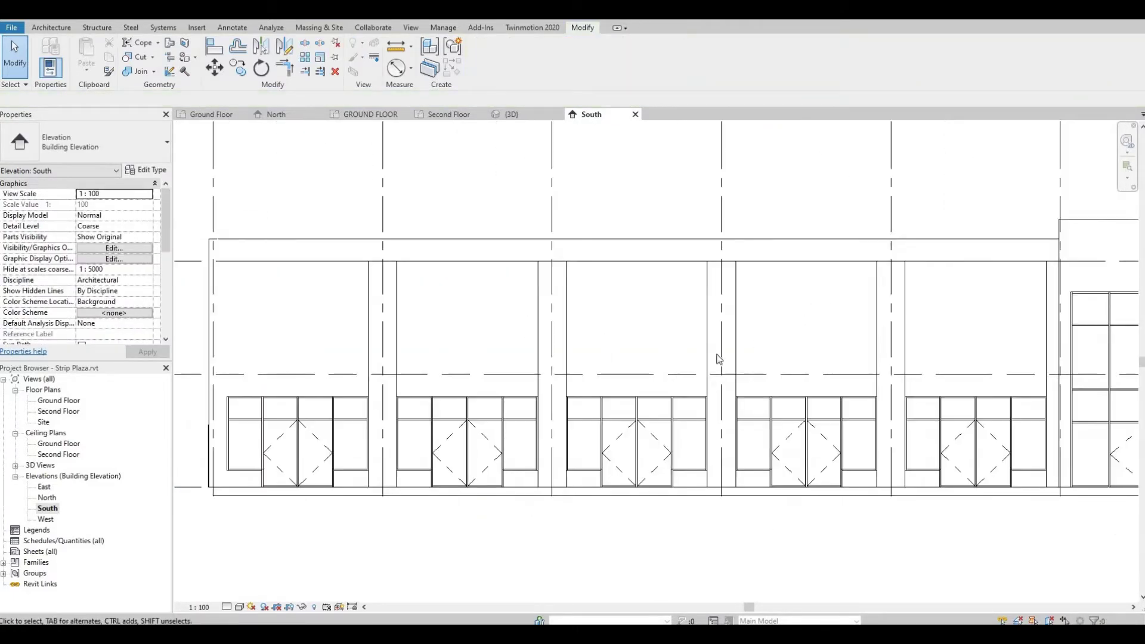
middle_drag(644, 407, 851, 421)
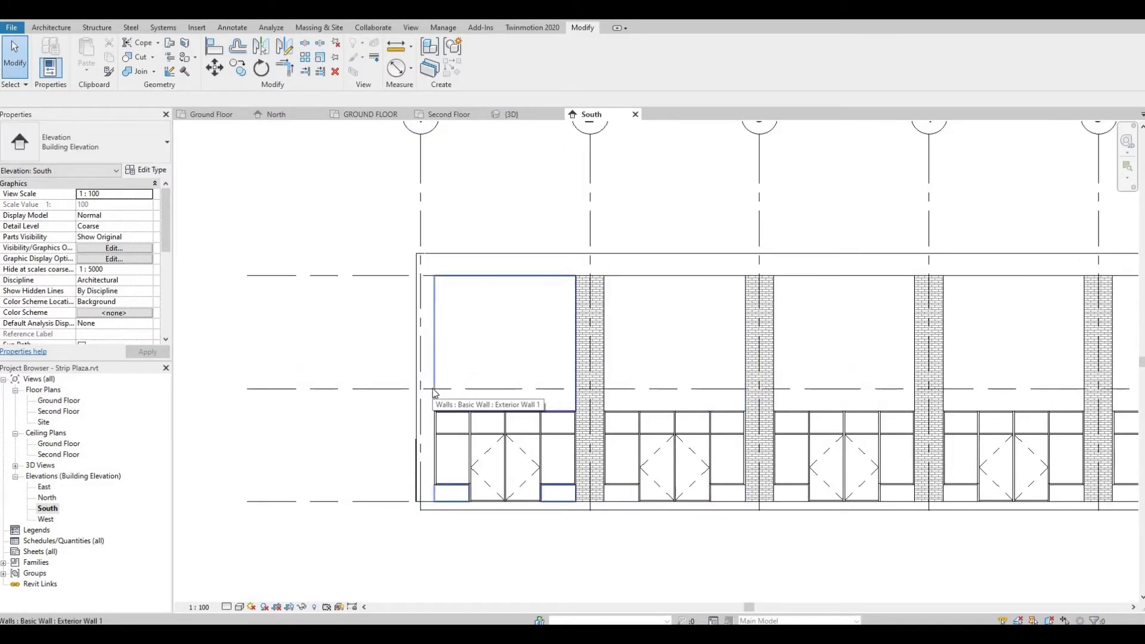
key(Tab)
key(Tab)
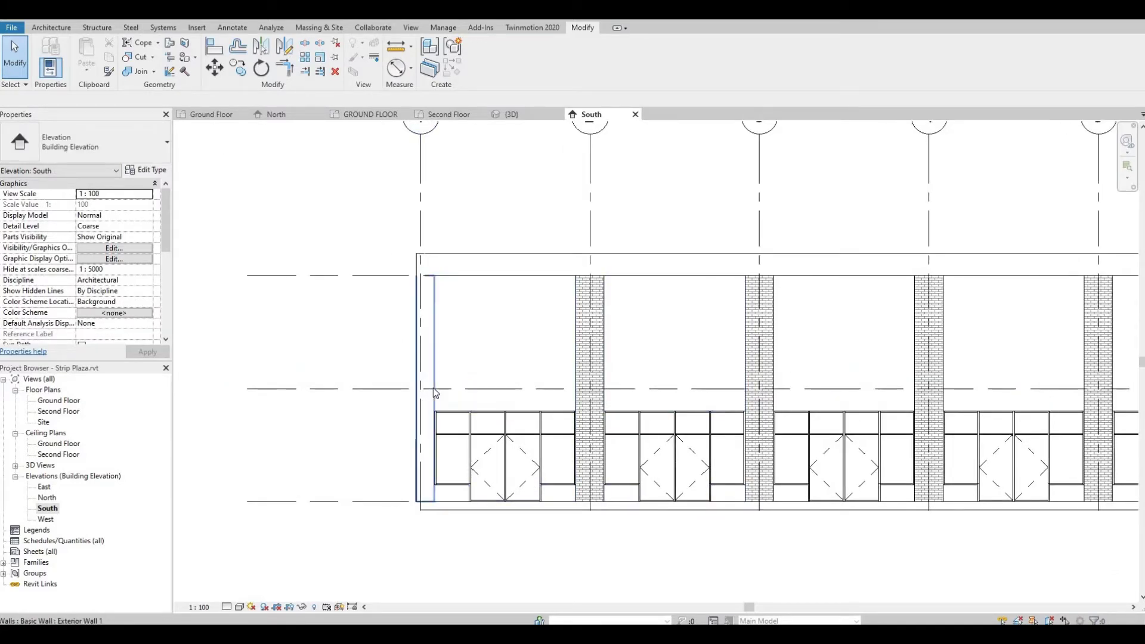
click(433, 388)
click(129, 156)
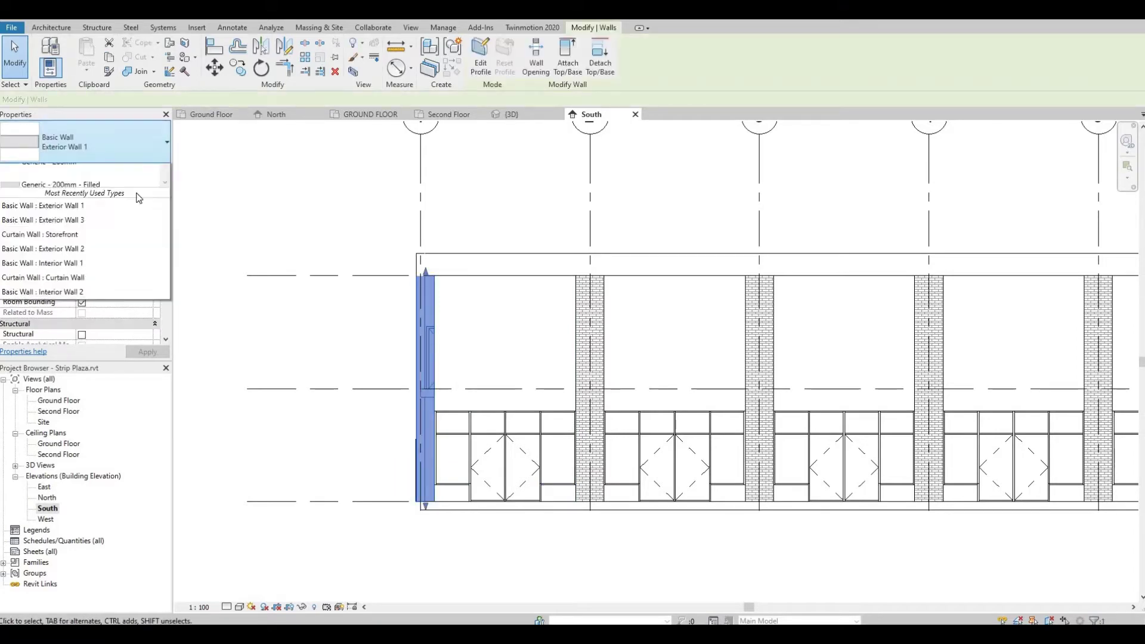
click(118, 239)
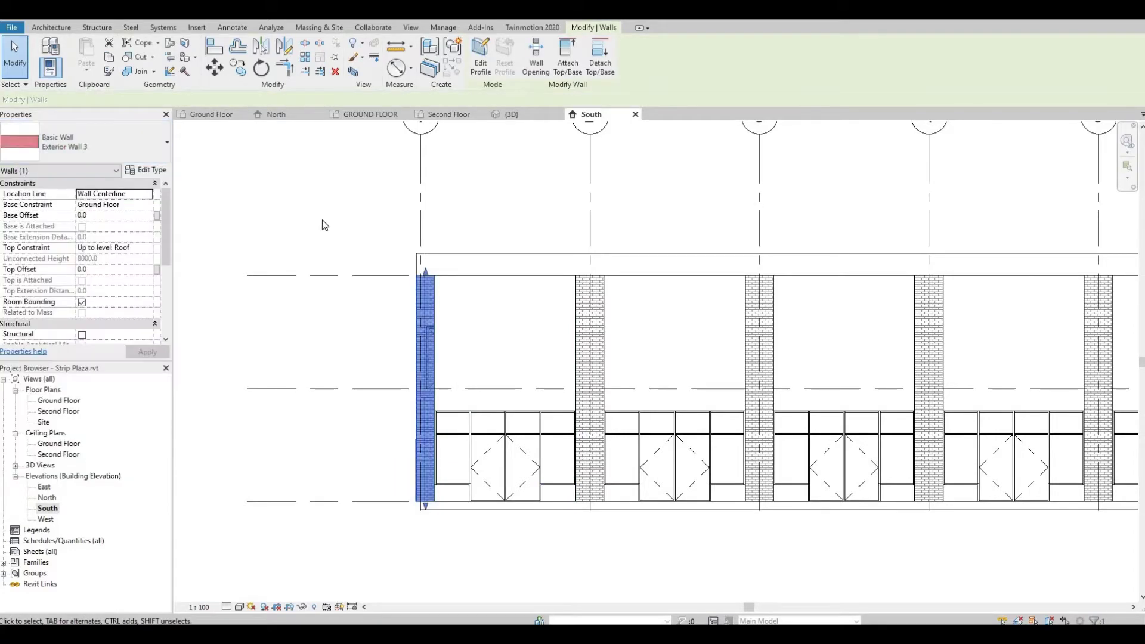
click(370, 290)
Open the Second Floor plan and set its underlay base level to None
middle_drag(370, 291, 419, 298)
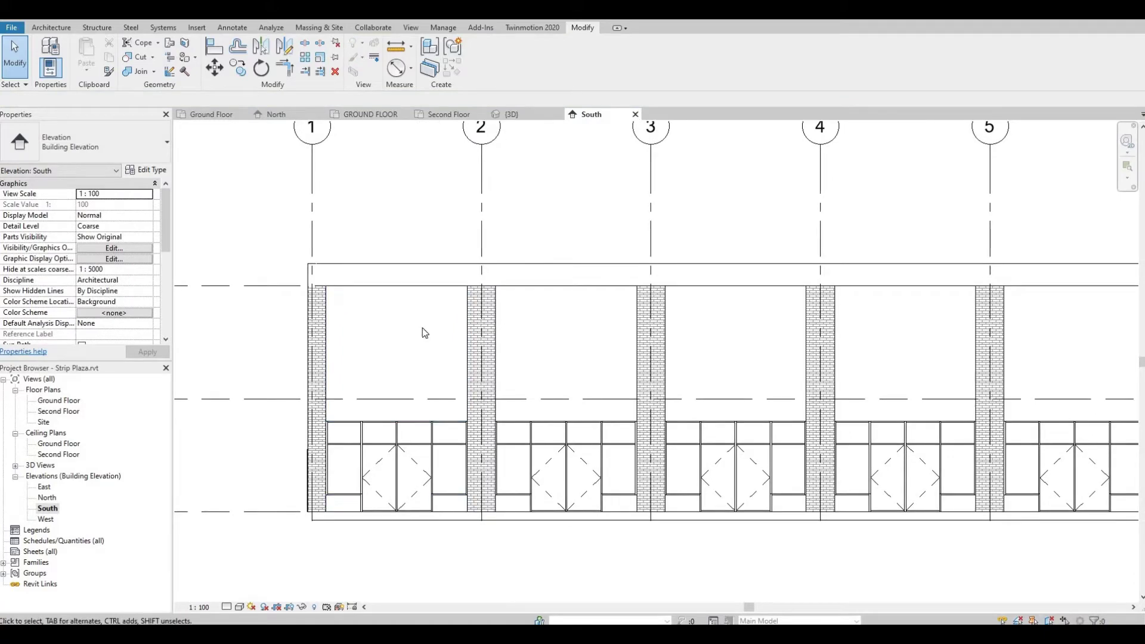
middle_drag(425, 333, 354, 341)
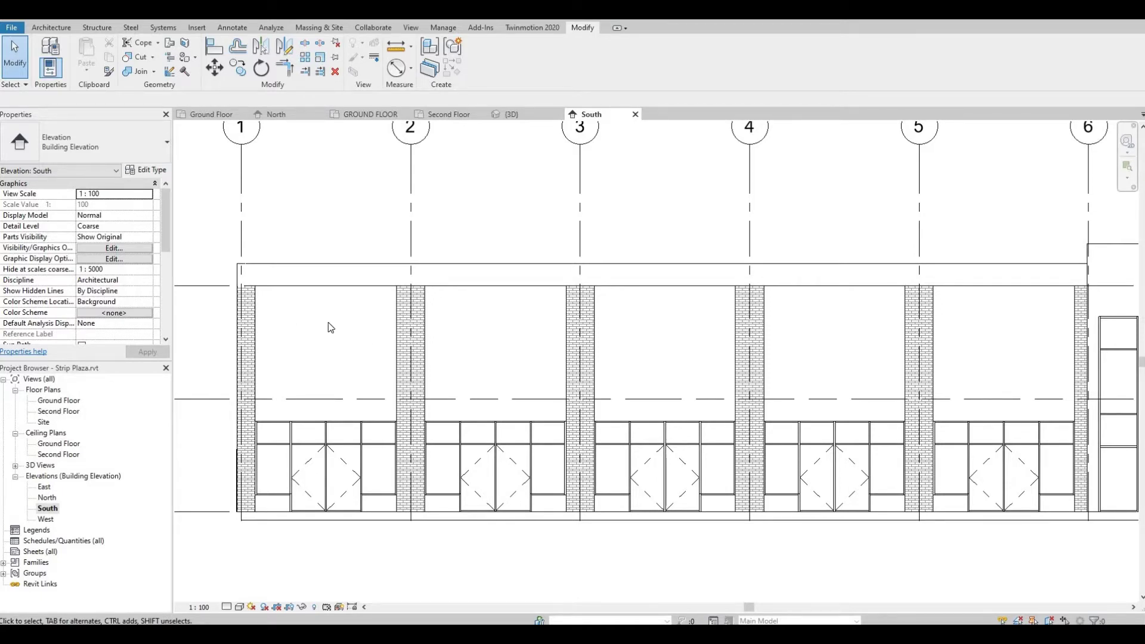
double_click(60, 411)
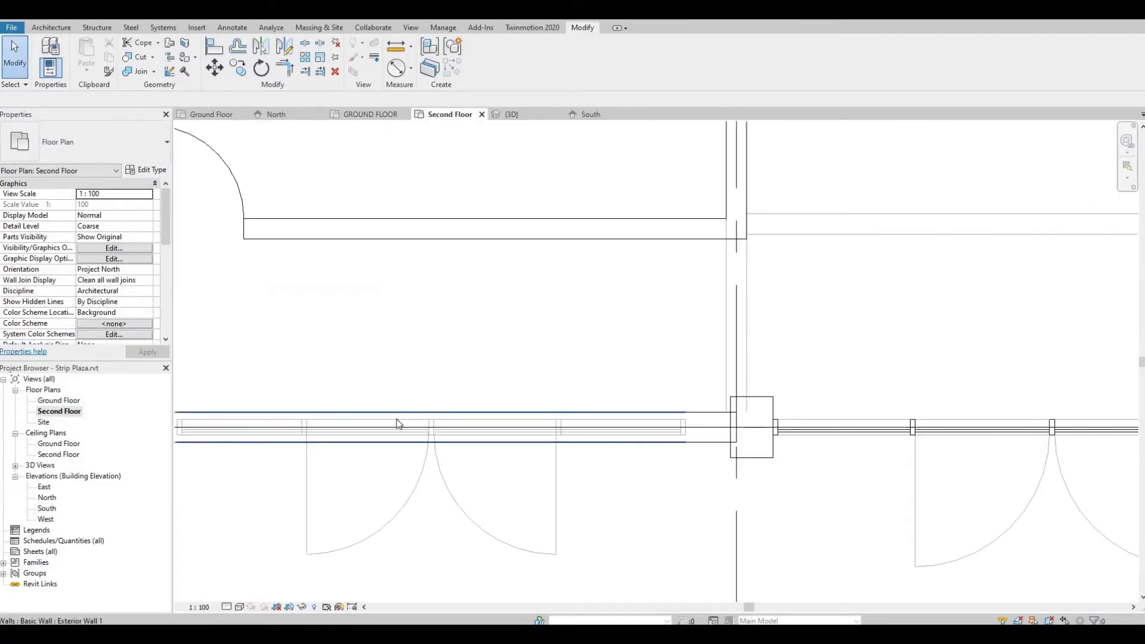
scroll(773, 351, down, 6)
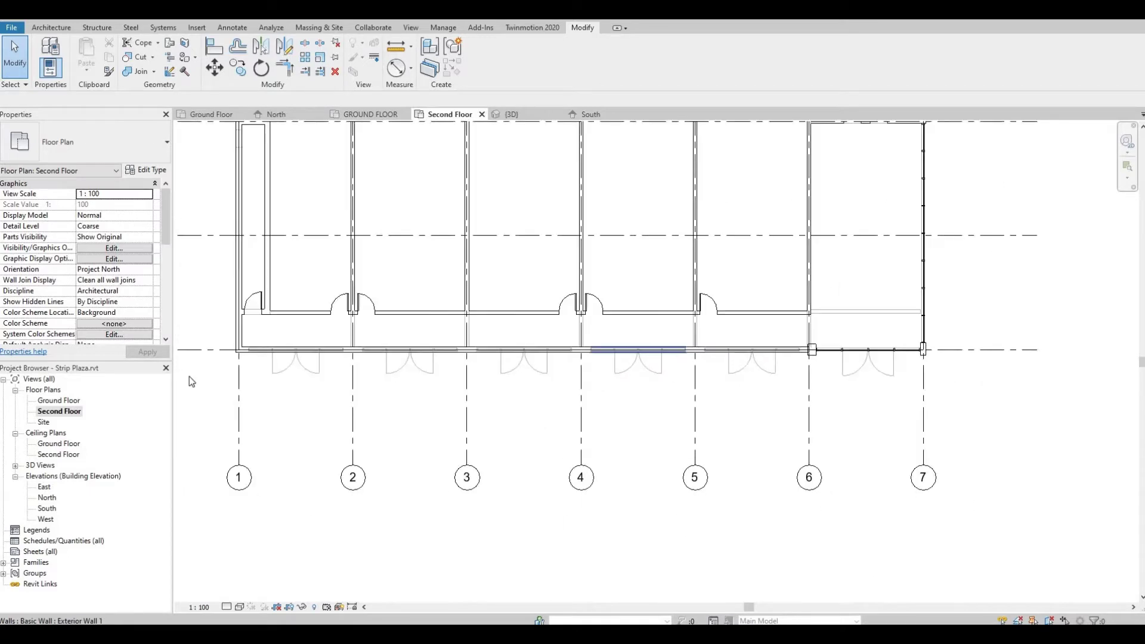
scroll(150, 273, down, 4)
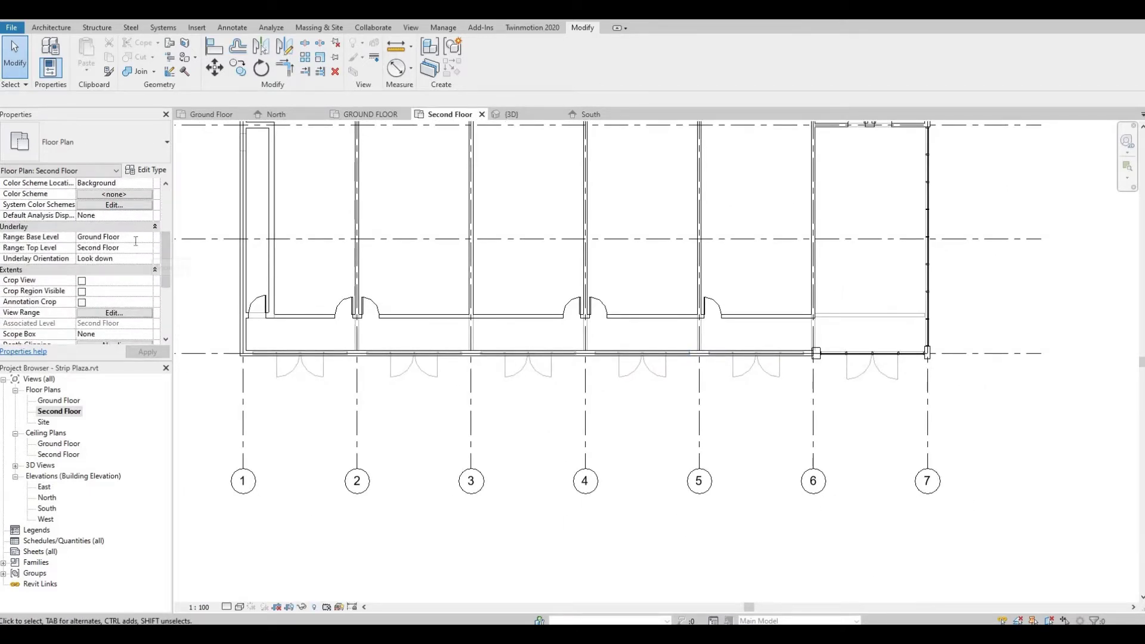
click(89, 247)
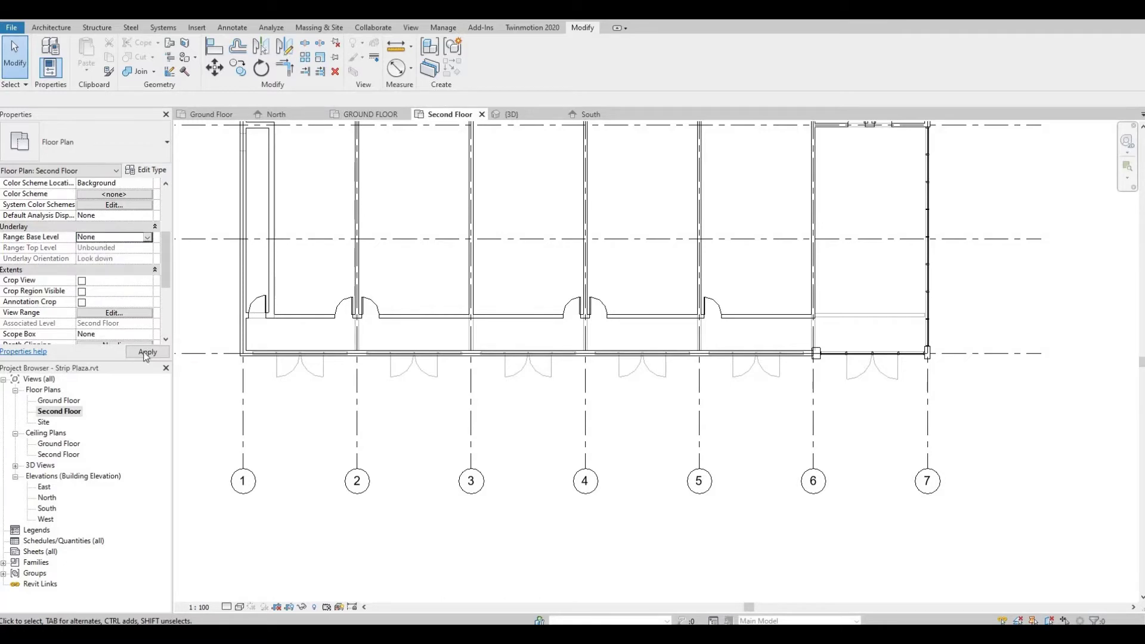
click(145, 352)
middle_drag(436, 374, 438, 383)
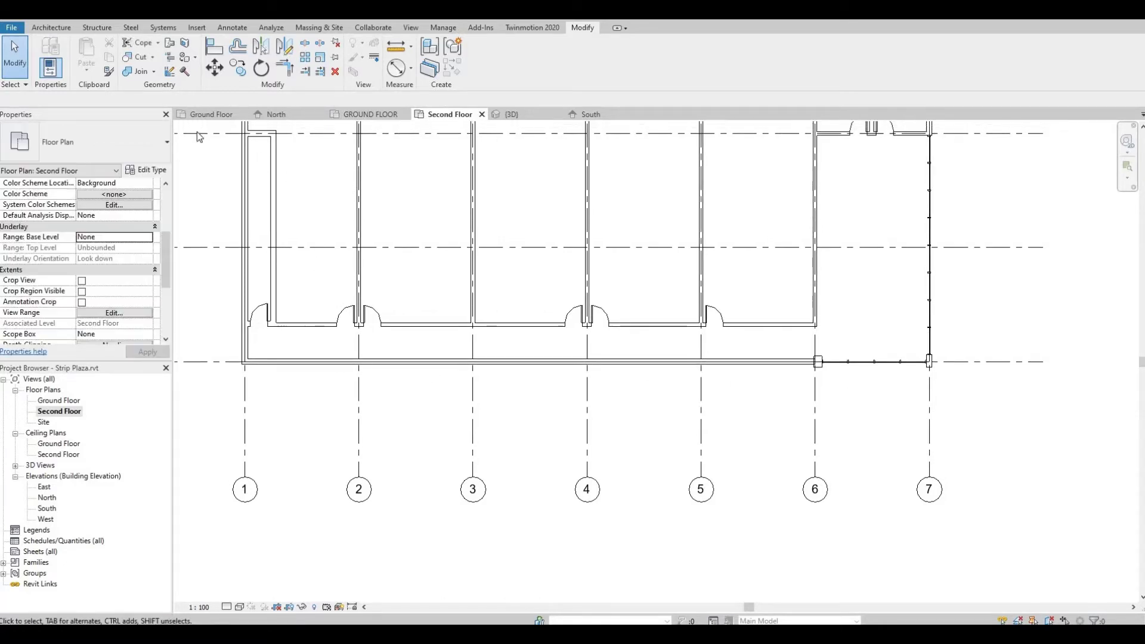
Draw two Curtain Wall type segments along the south exterior wall, one between grids 1 and 2 and one between grids 2 and 3
click(51, 28)
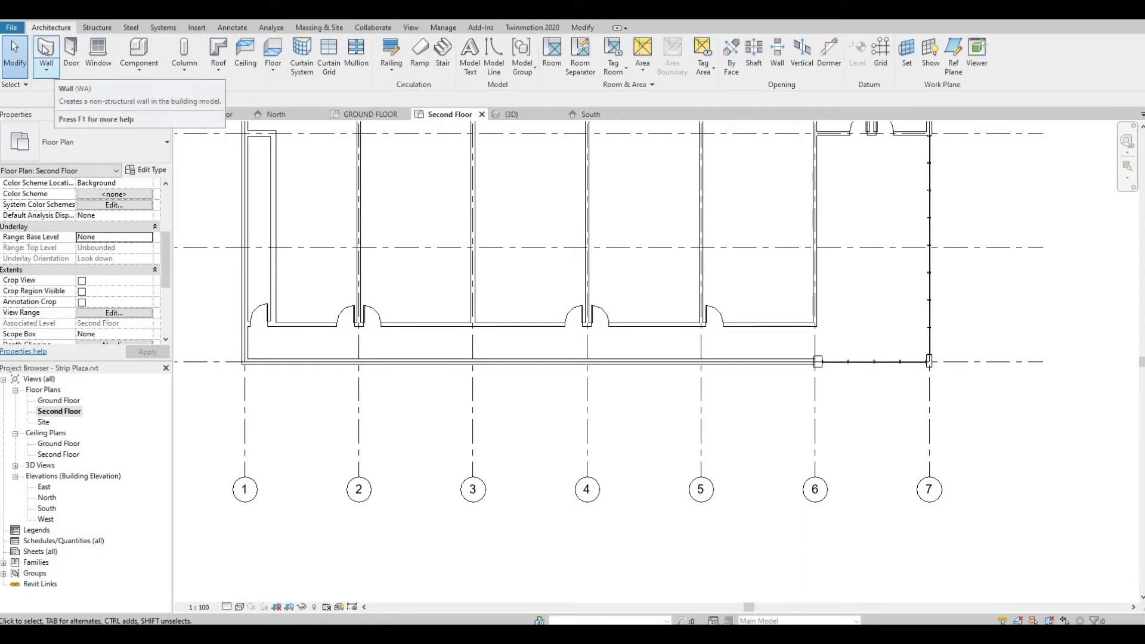
click(46, 49)
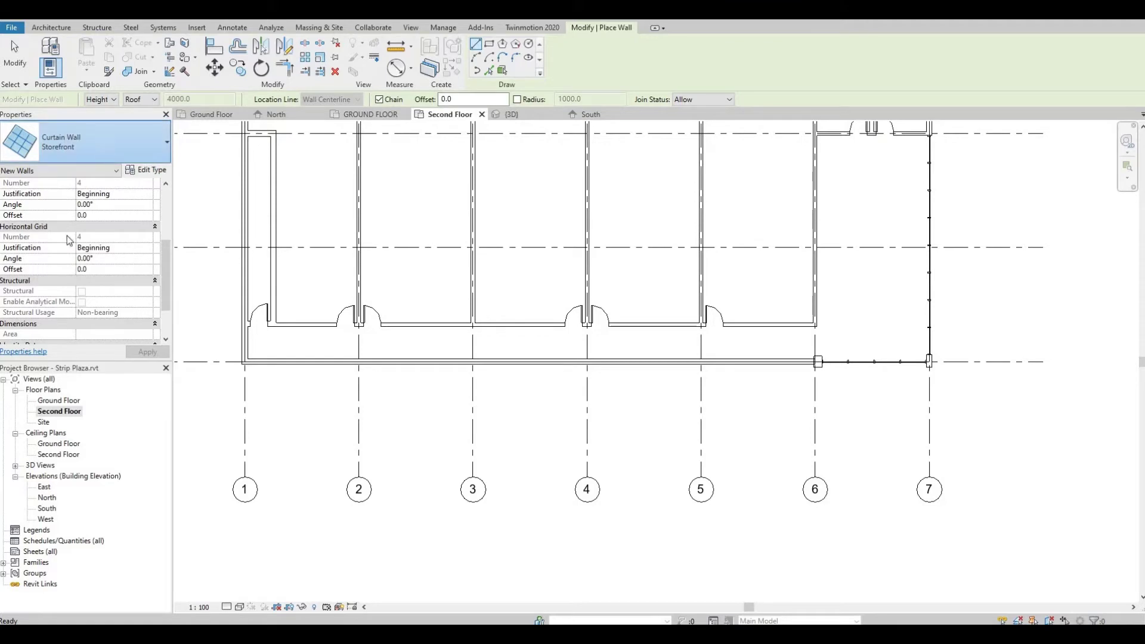
click(105, 148)
click(66, 284)
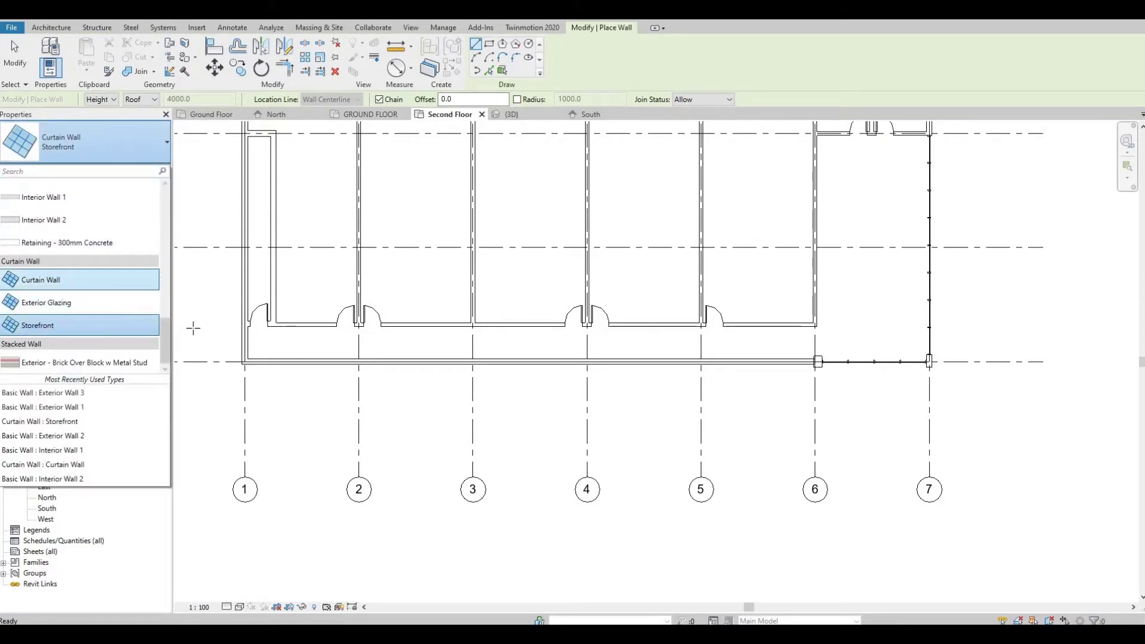
scroll(304, 350, up, 2)
scroll(287, 365, up, 1)
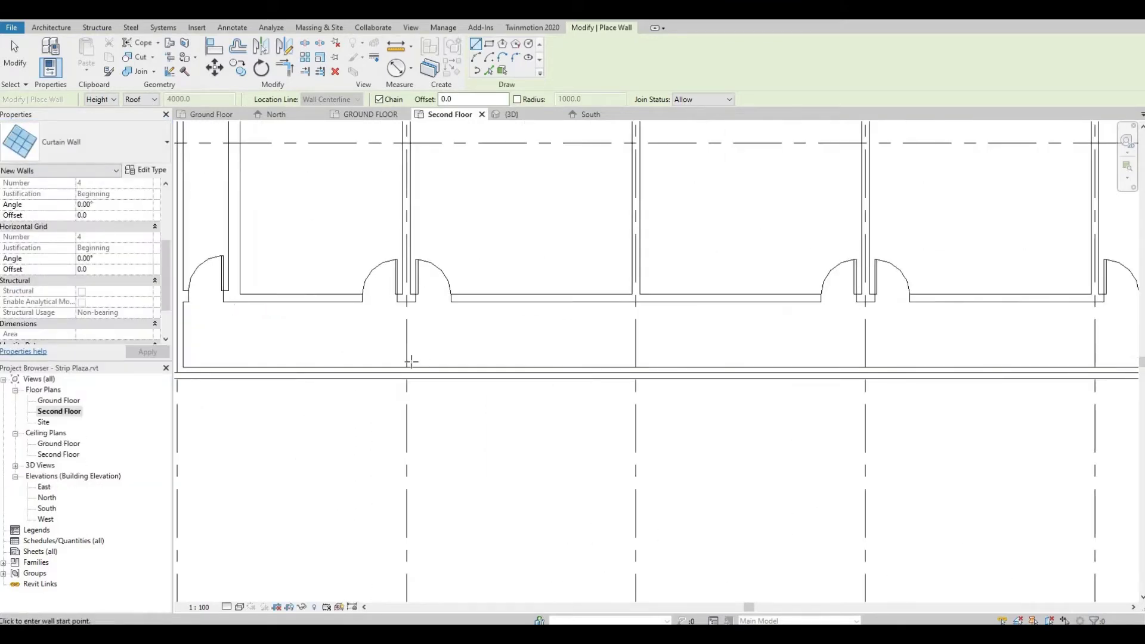
middle_drag(408, 360, 526, 355)
scroll(363, 358, up, 1)
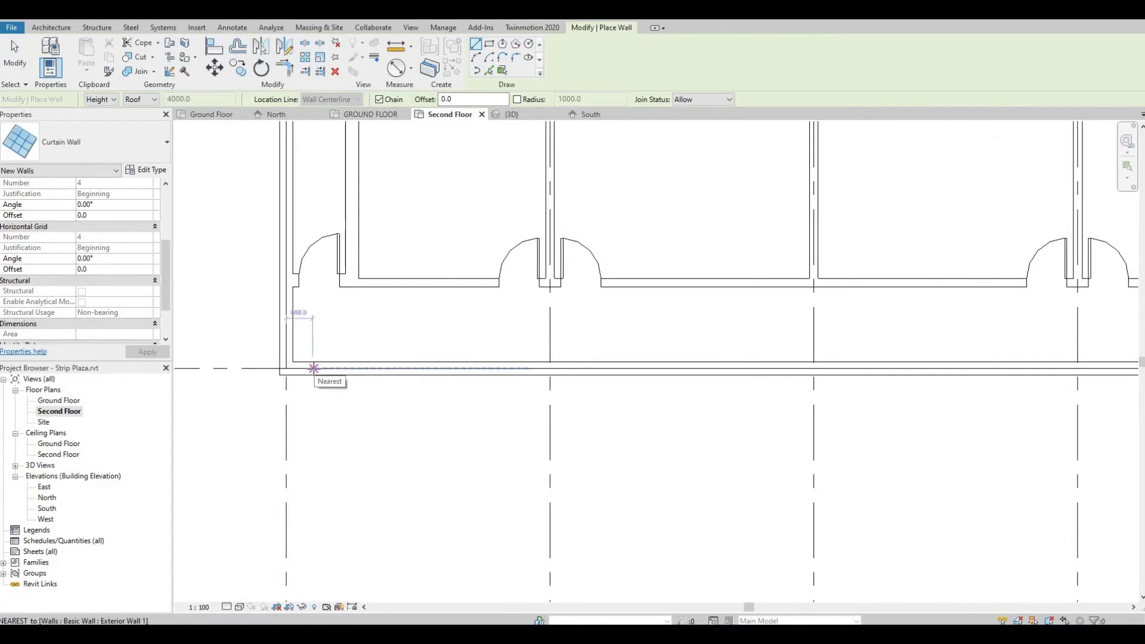
click(308, 368)
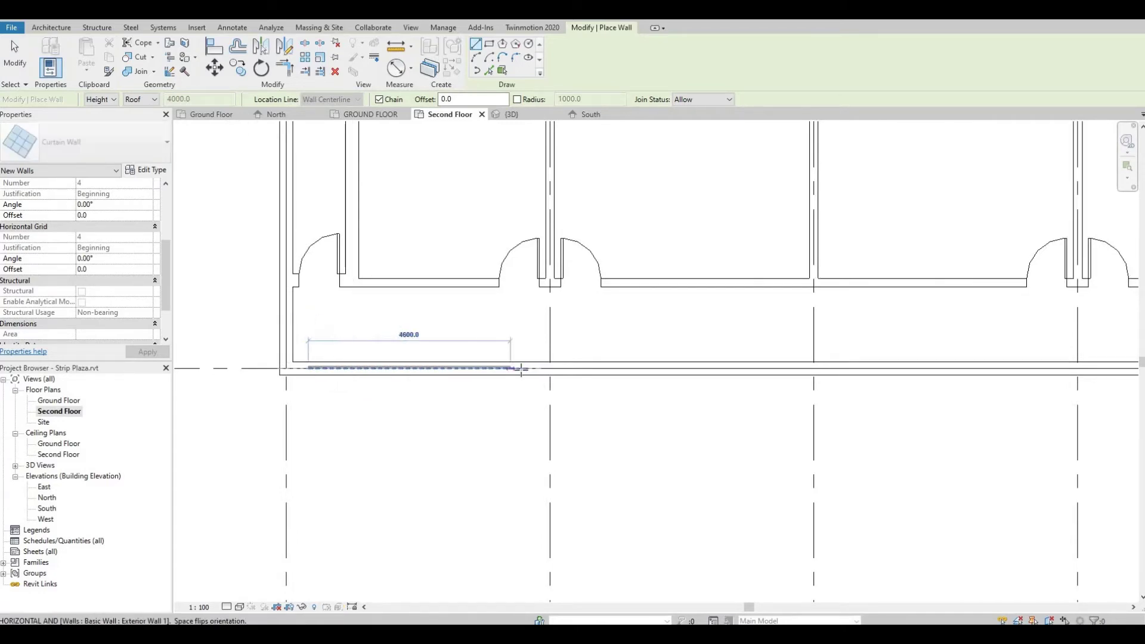
click(527, 368)
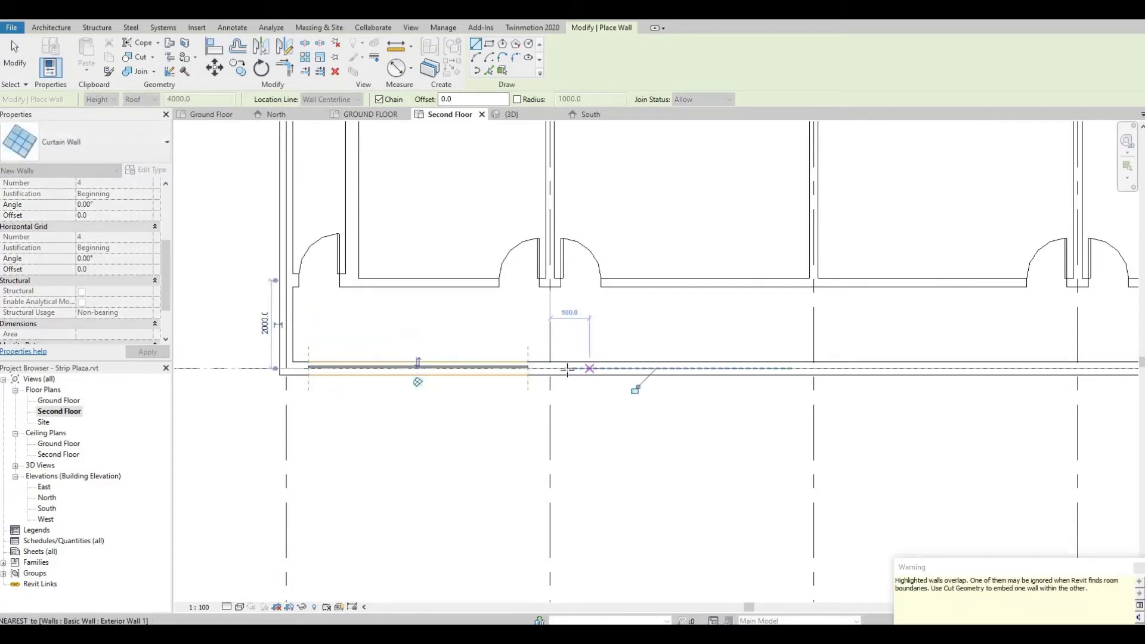
key(Escape)
click(567, 367)
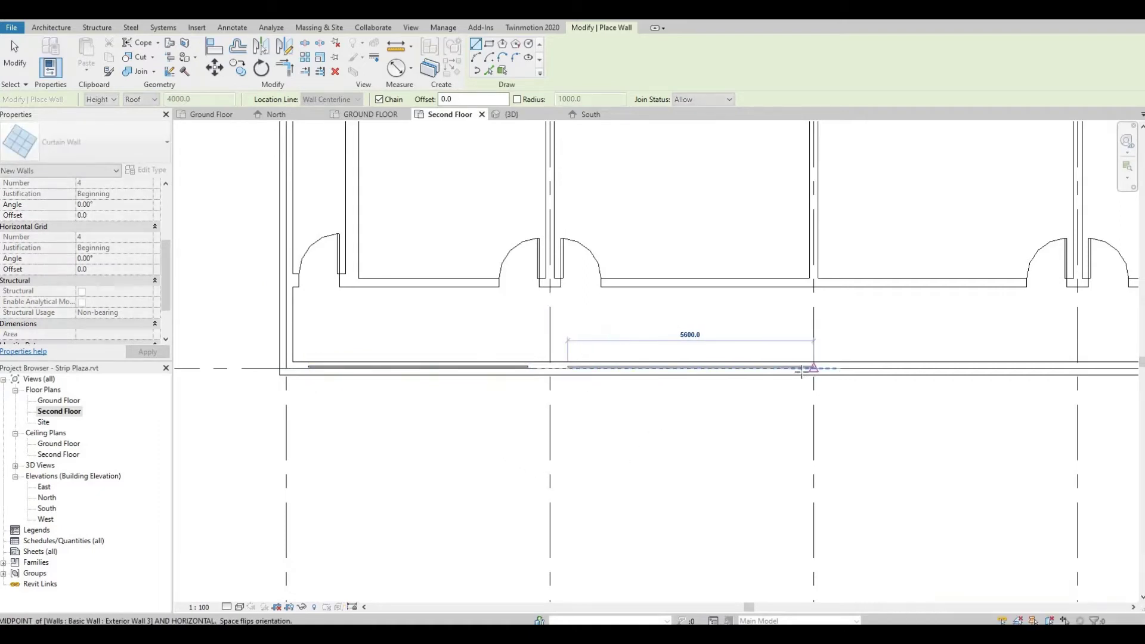
click(833, 364)
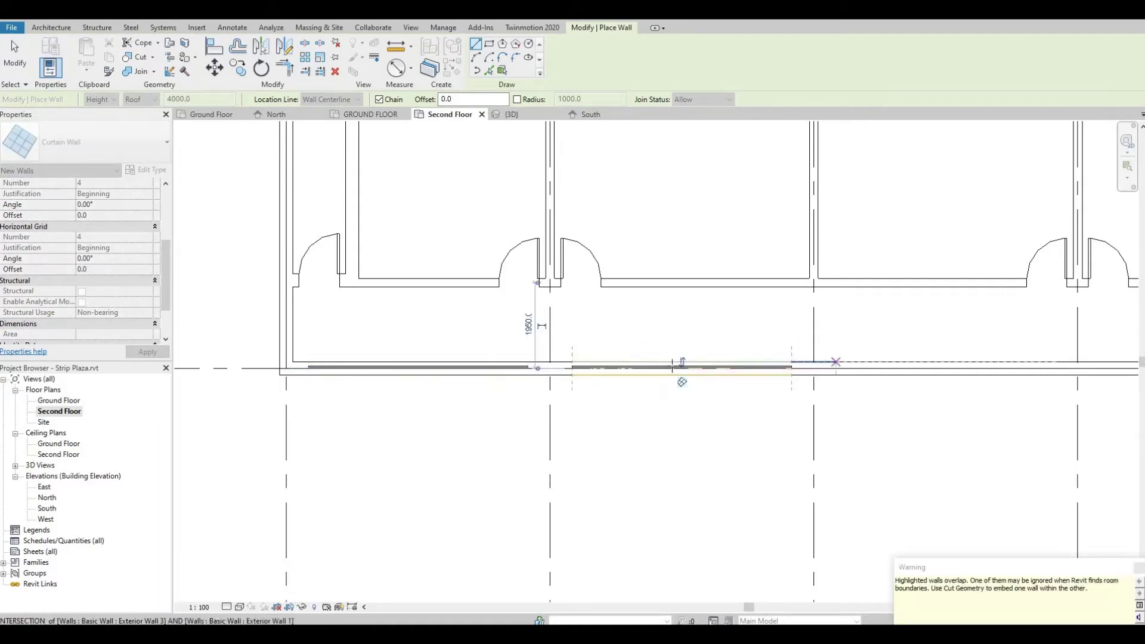
Draw two curtain wall segments along the south exterior wall: 5200 mm between grids 3 and 4, and 5000 mm between grids 4 and 5
middle_drag(828, 369, 637, 365)
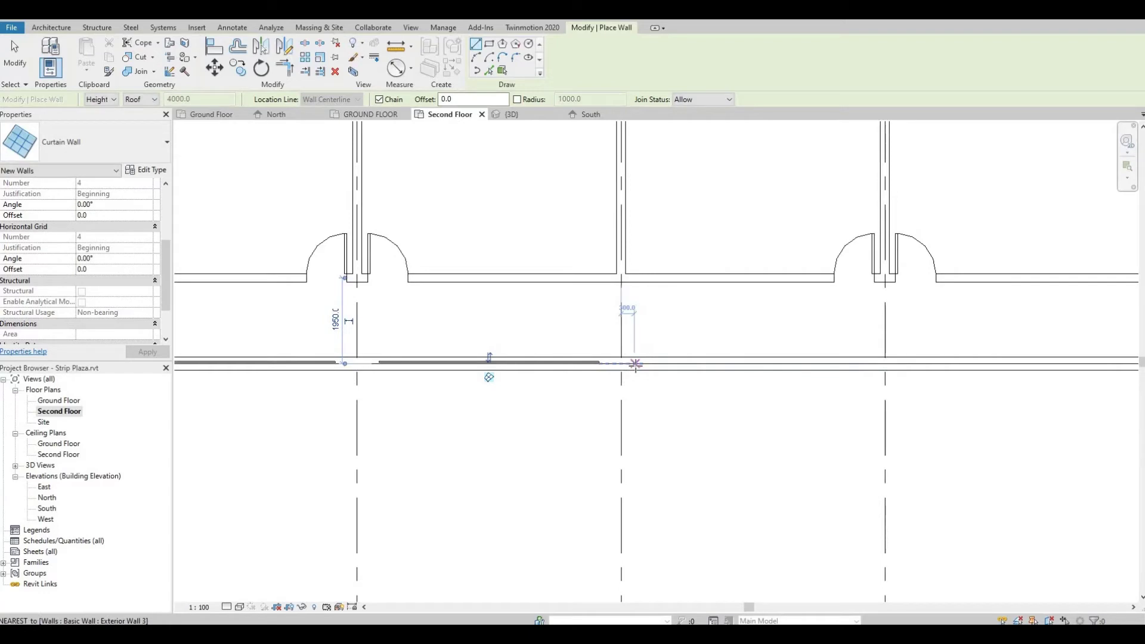
click(635, 363)
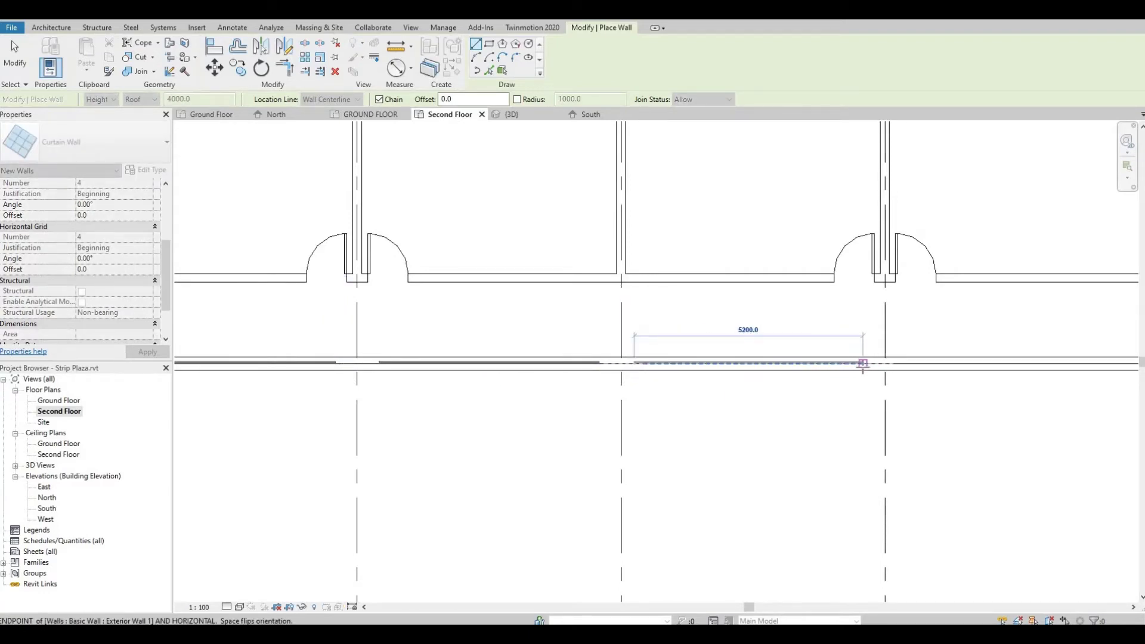
middle_drag(768, 394, 301, 381)
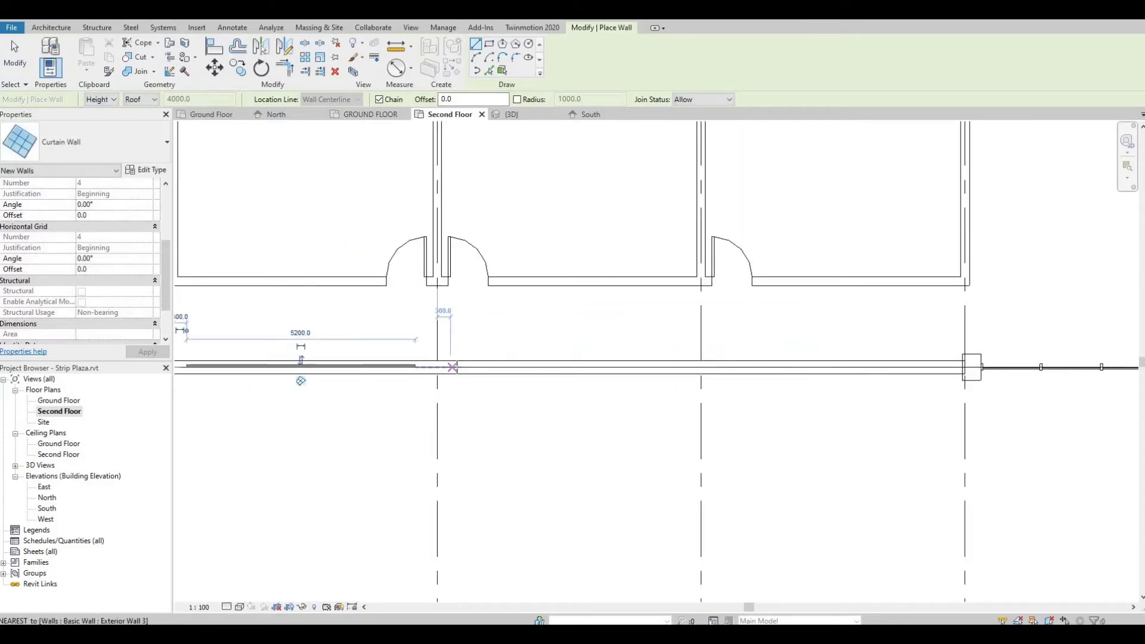
click(459, 366)
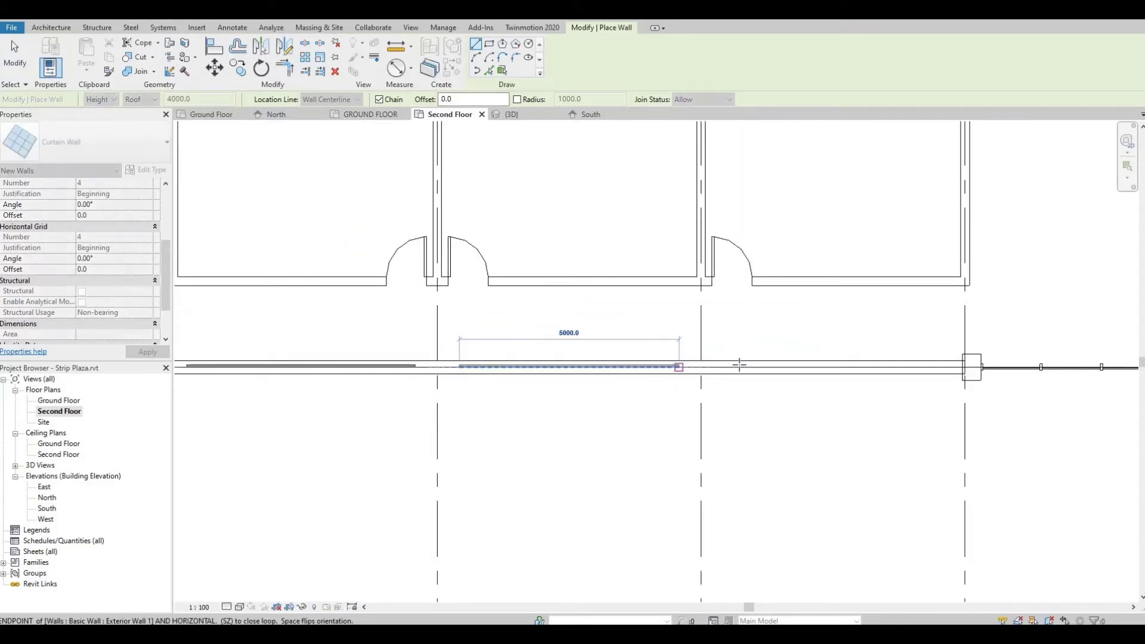
click(678, 367)
Try drawing a curtain wall segment along the south exterior wall between grids 5 and 6, and undo it
click(718, 366)
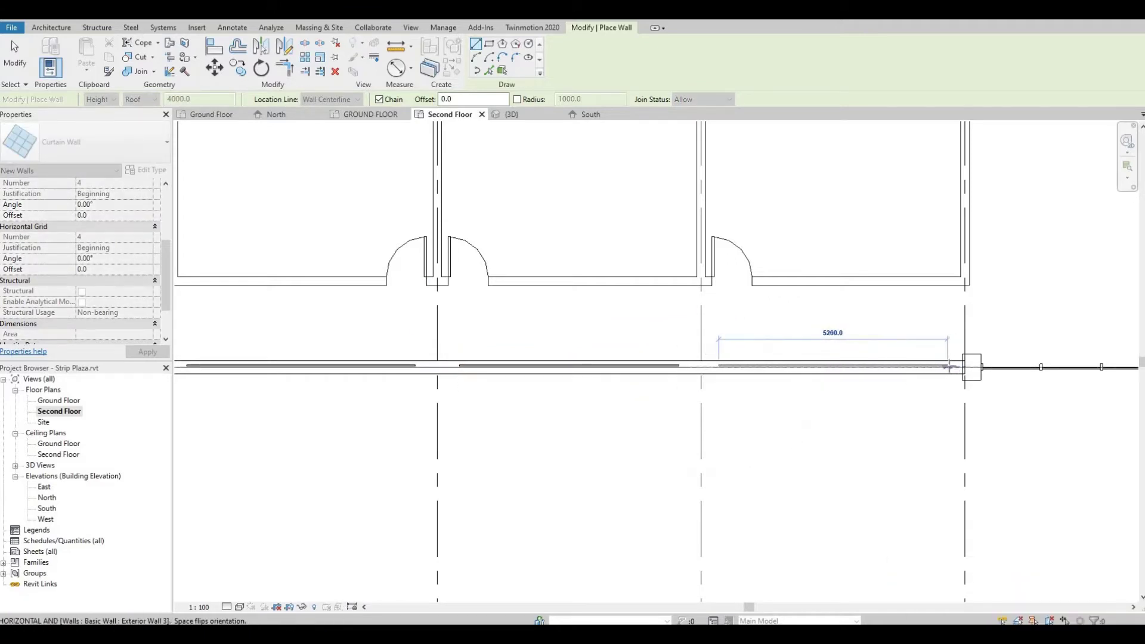
scroll(949, 366, up, 2)
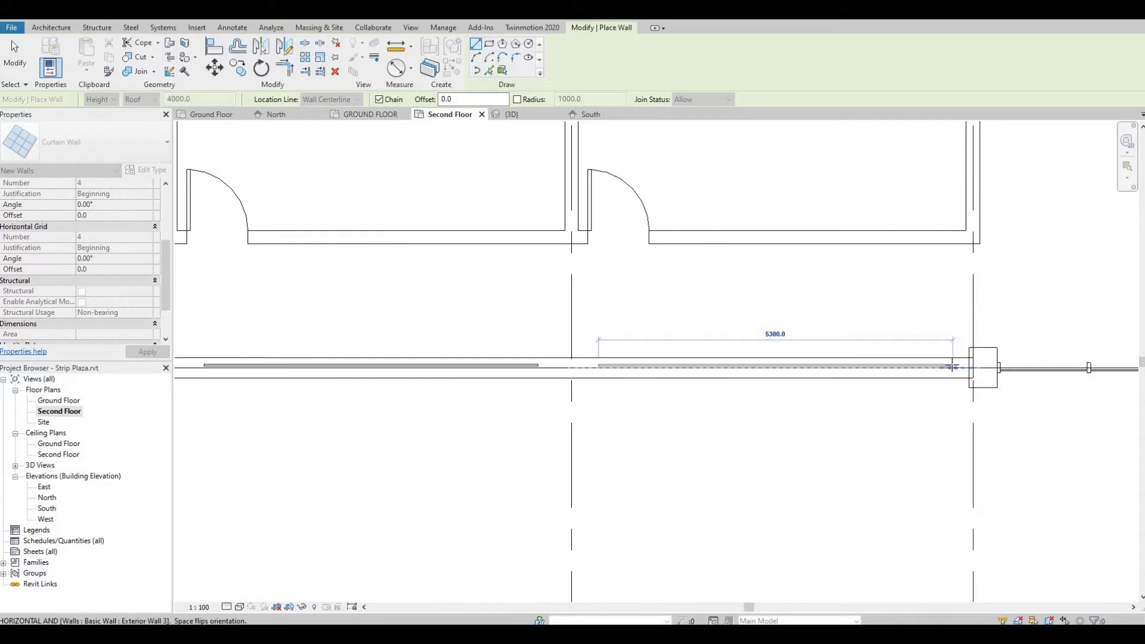
click(953, 366)
key(Escape)
key(Escape)
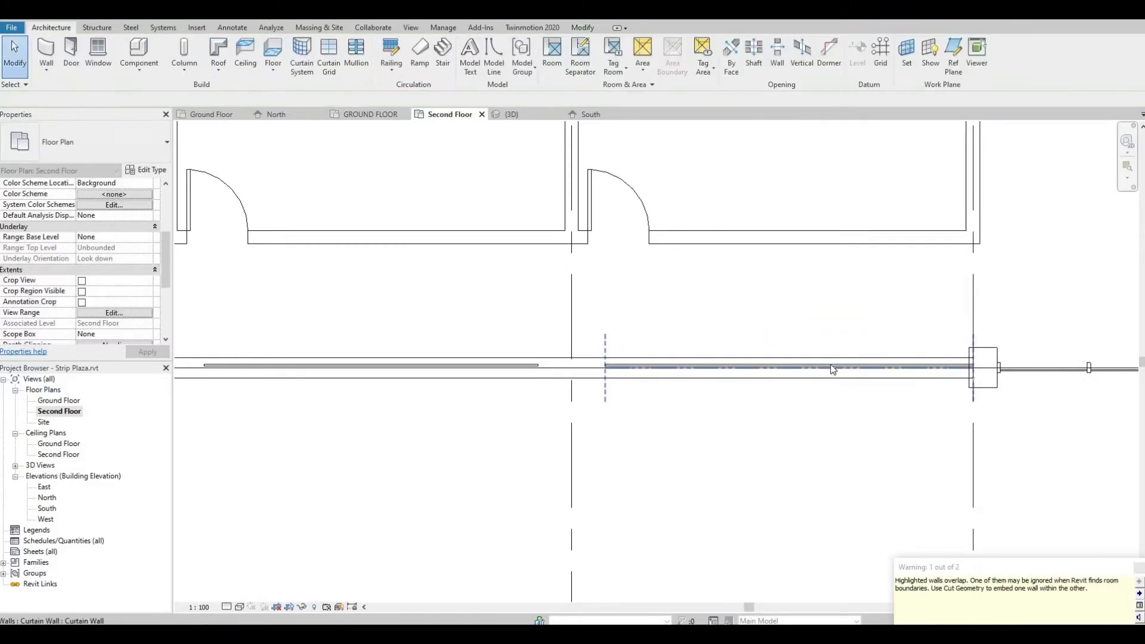
click(931, 368)
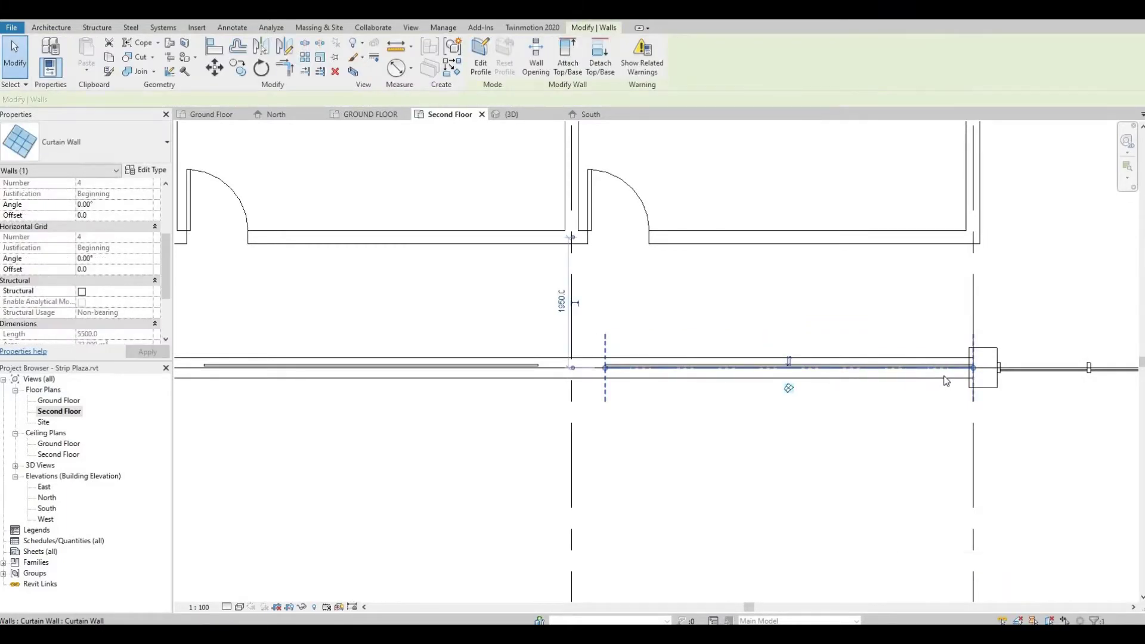
key(Escape)
key(ctrl+z)
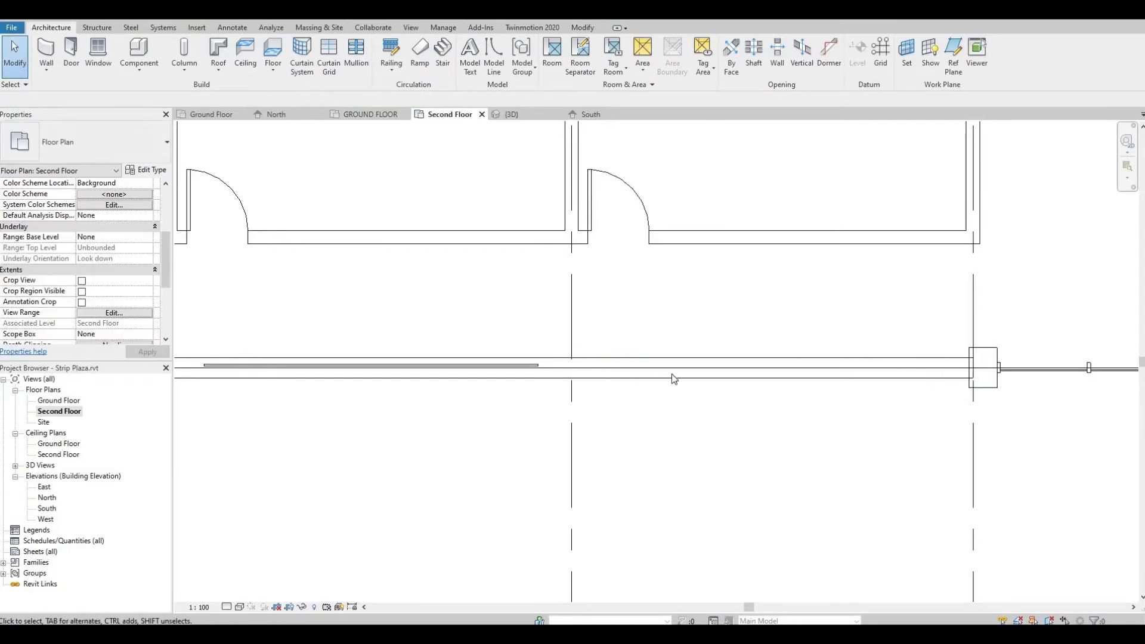
Create a similar 5000 mm curtain wall segment along the south exterior wall between grids 5 and 6
click(376, 370)
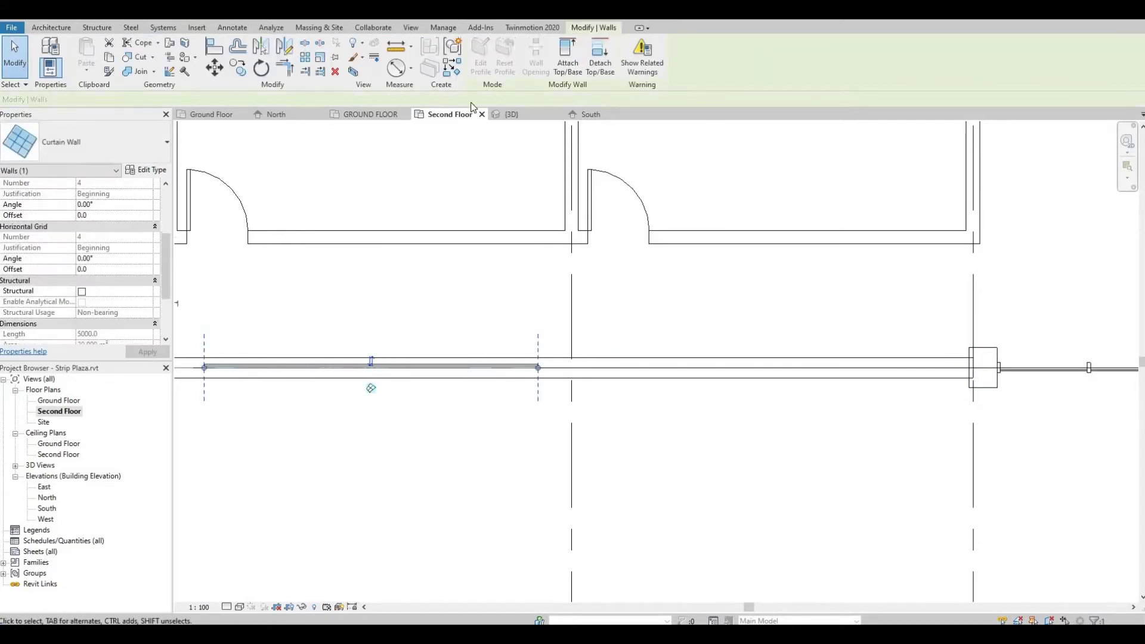
key(c)
key(s)
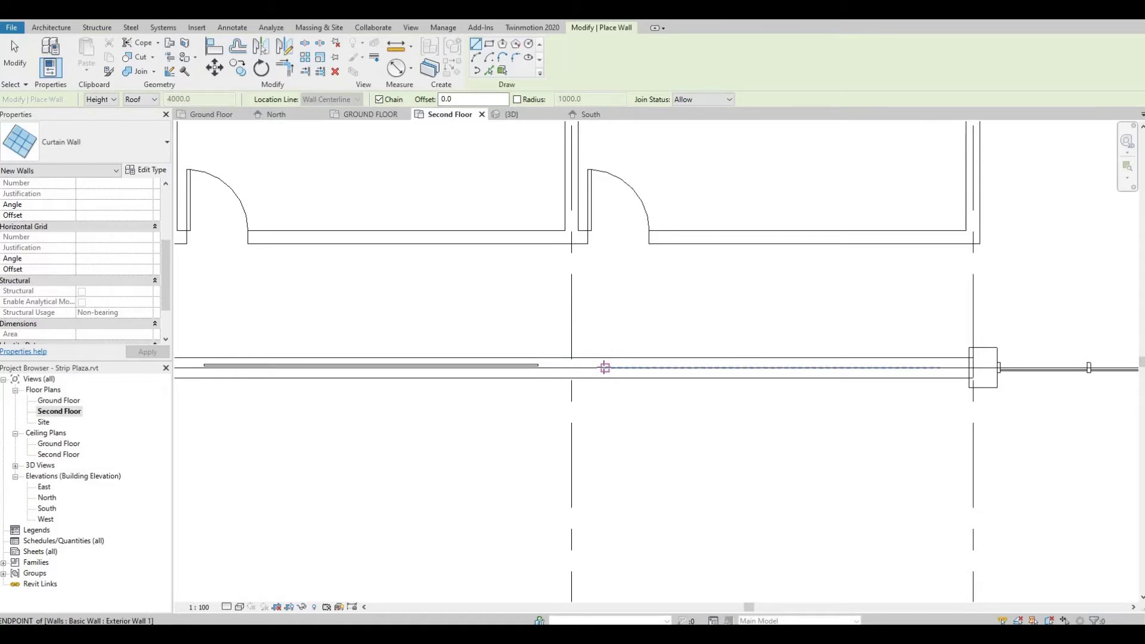
click(605, 368)
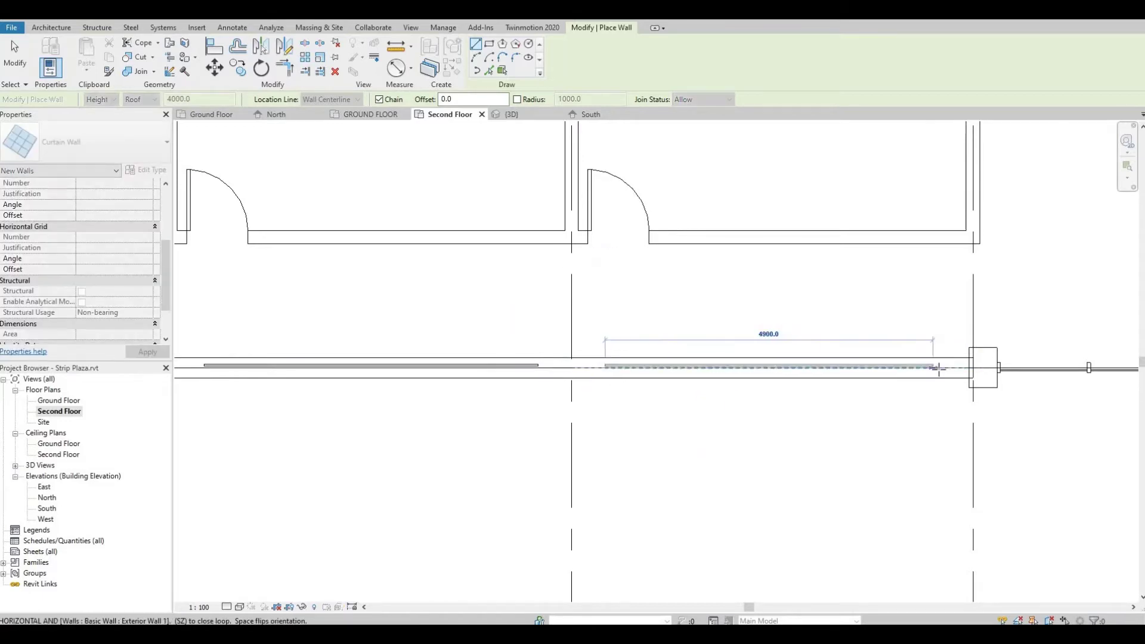
click(844, 406)
key(Escape)
key(Escape)
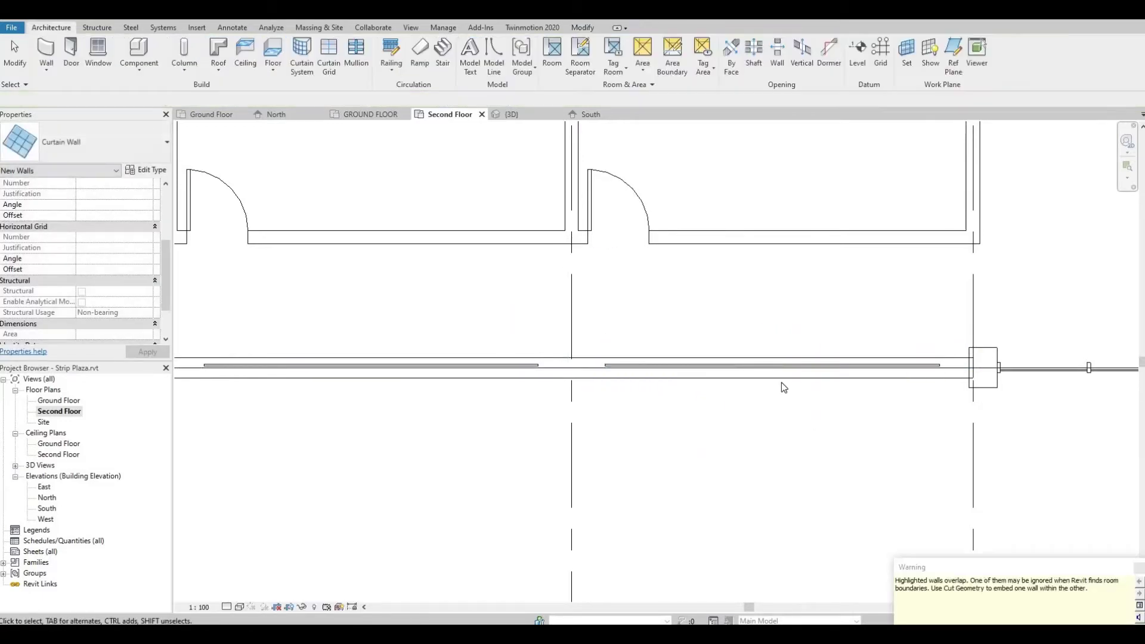
Flip the orientation of the five second-floor curtain walls on the south side between grids 1 and 6
click(778, 365)
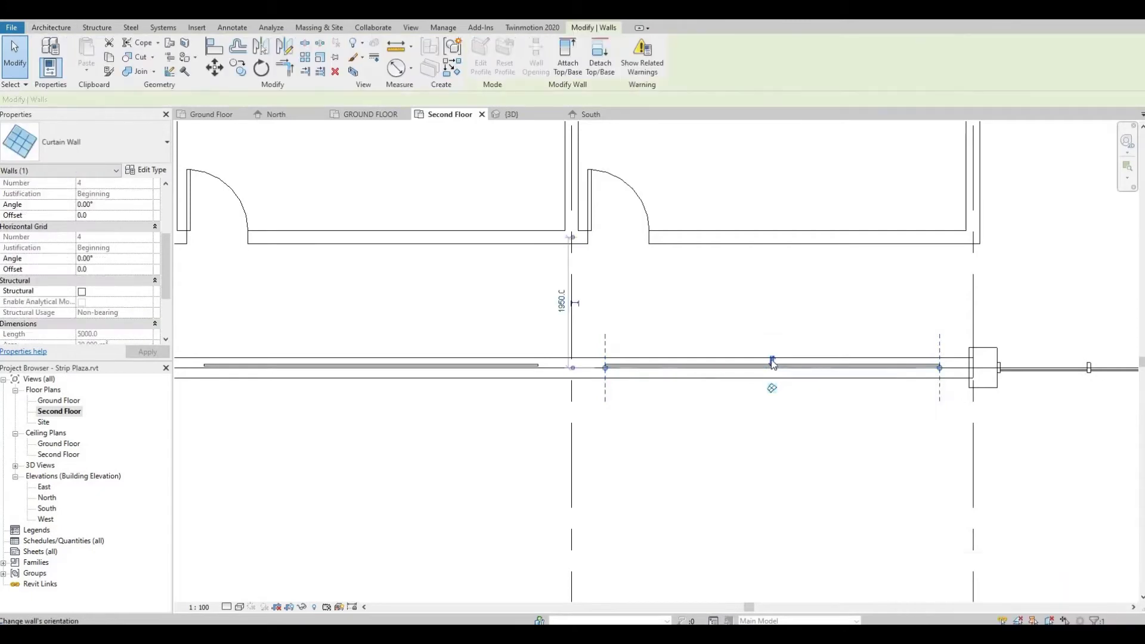
click(306, 366)
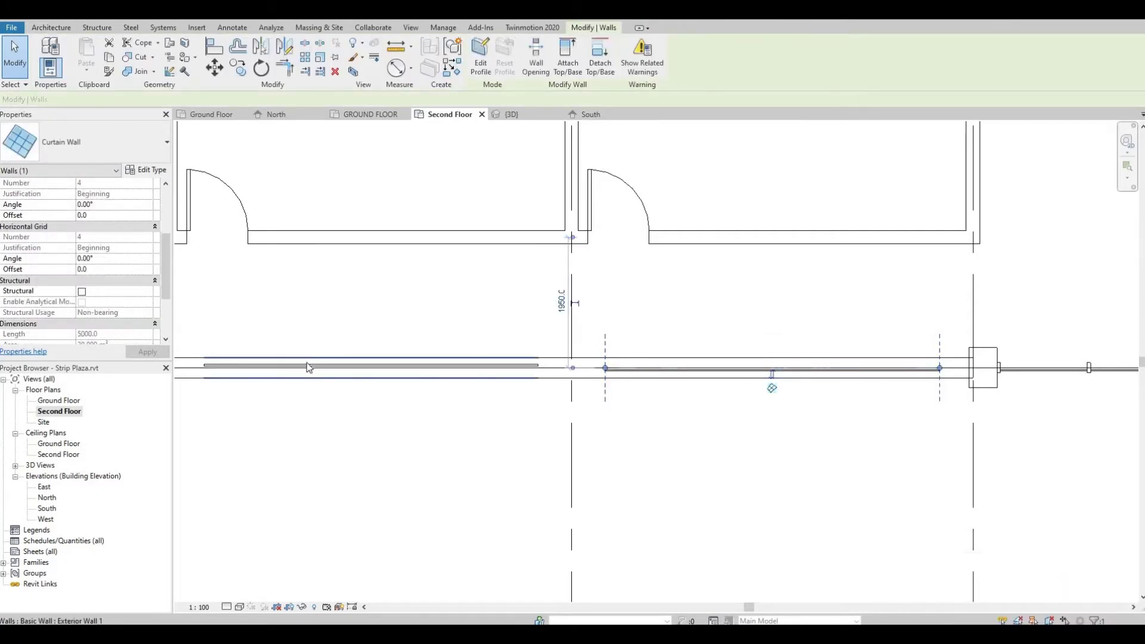
click(409, 365)
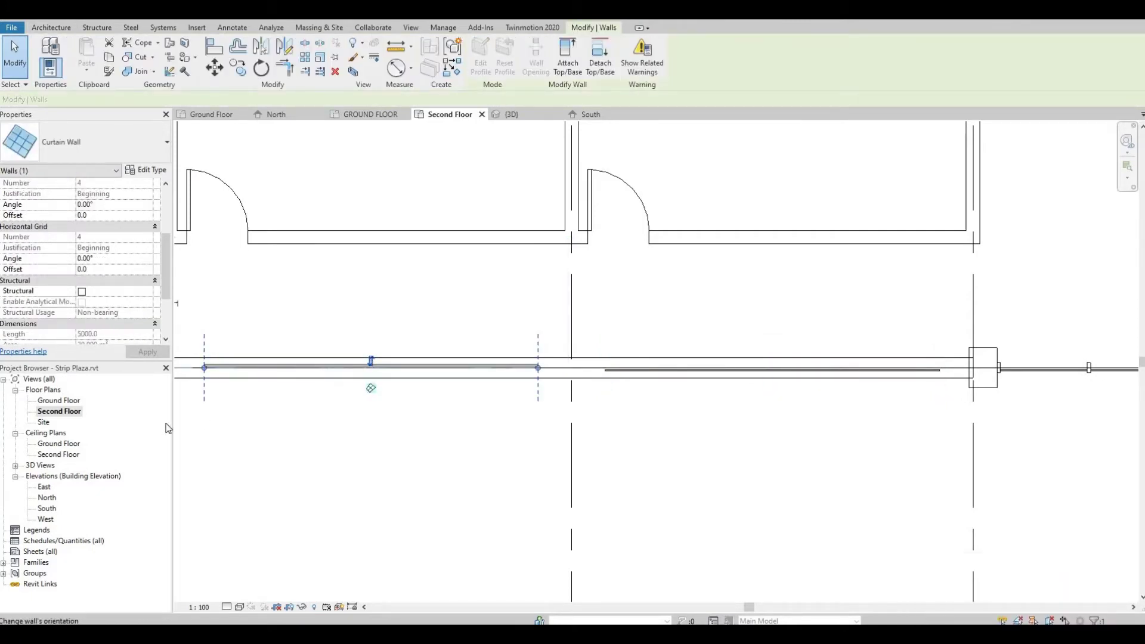
key(Escape)
click(524, 369)
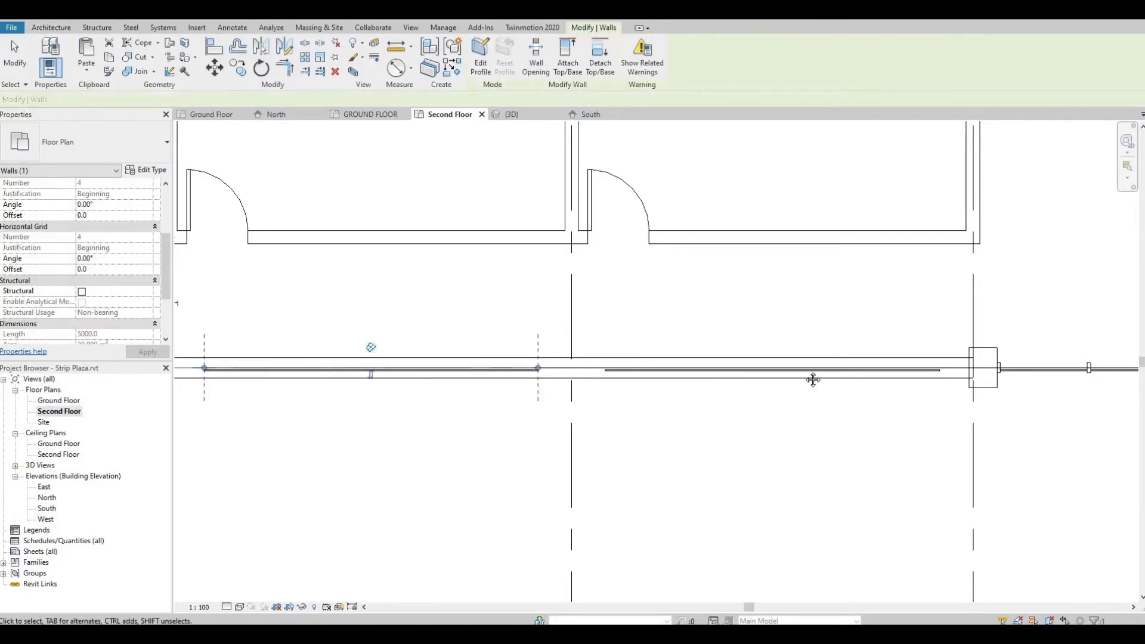
middle_drag(770, 370, 1095, 345)
scroll(1095, 344, down, 1)
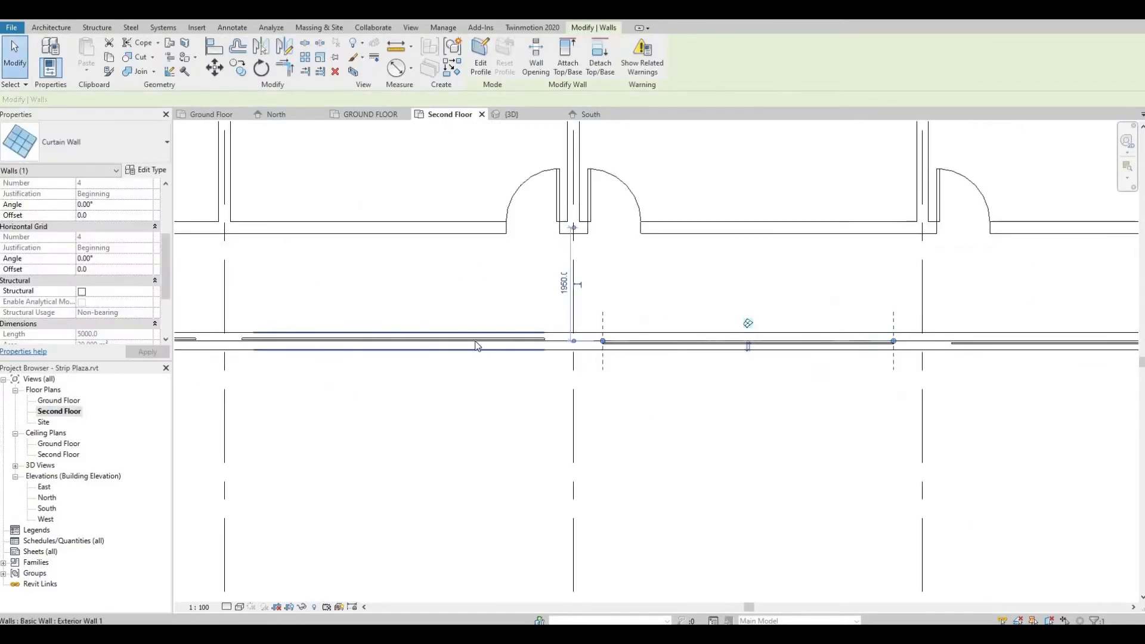
click(436, 338)
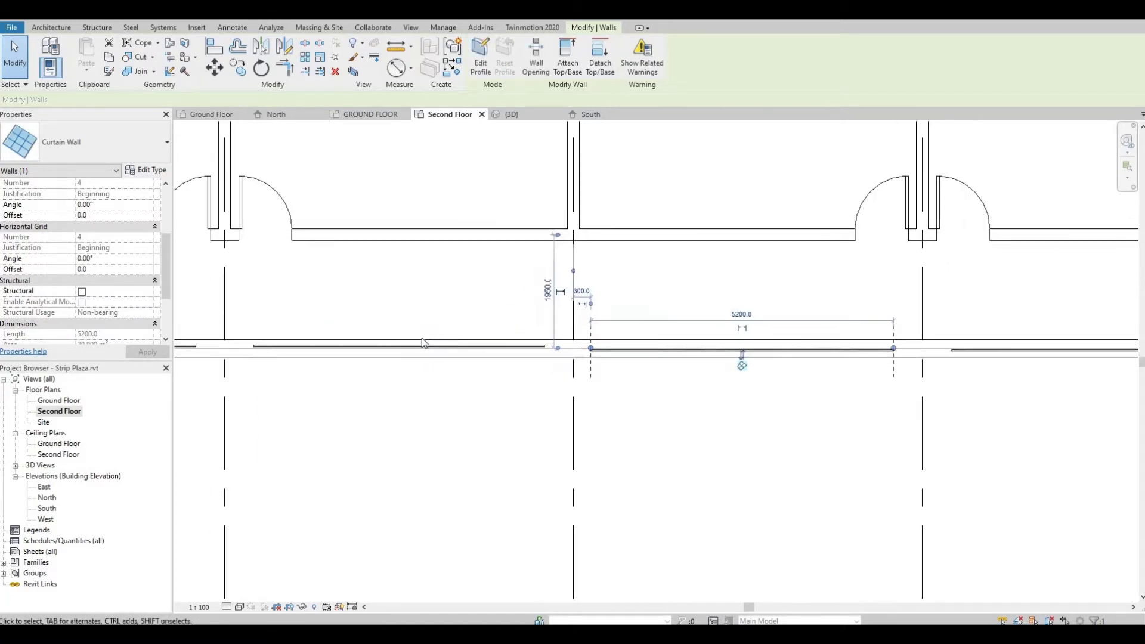
click(400, 343)
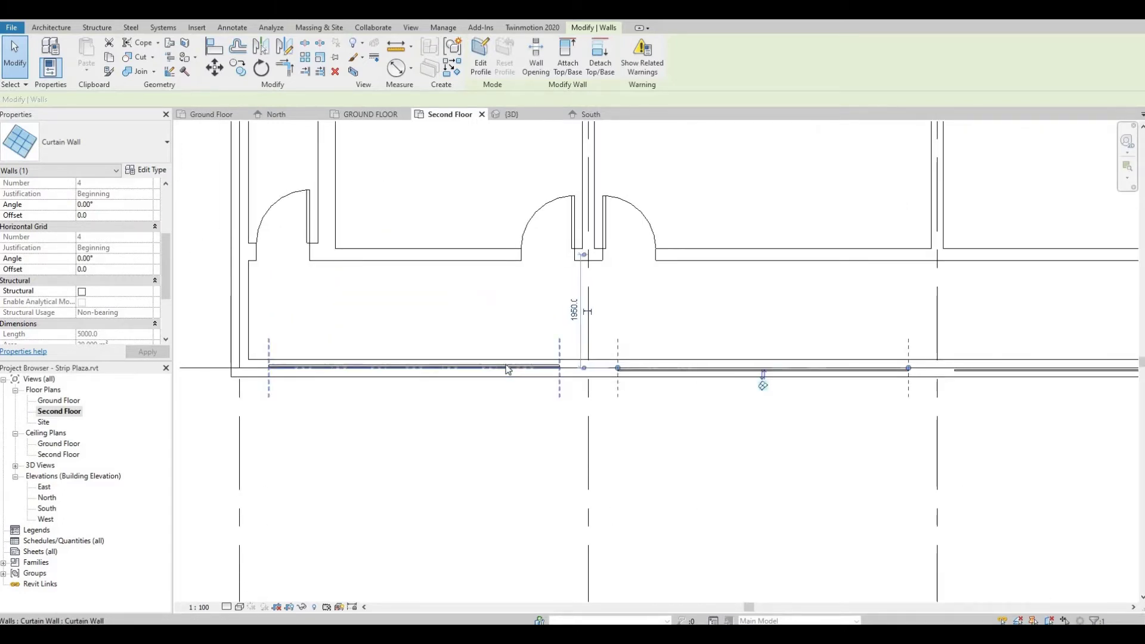
click(429, 347)
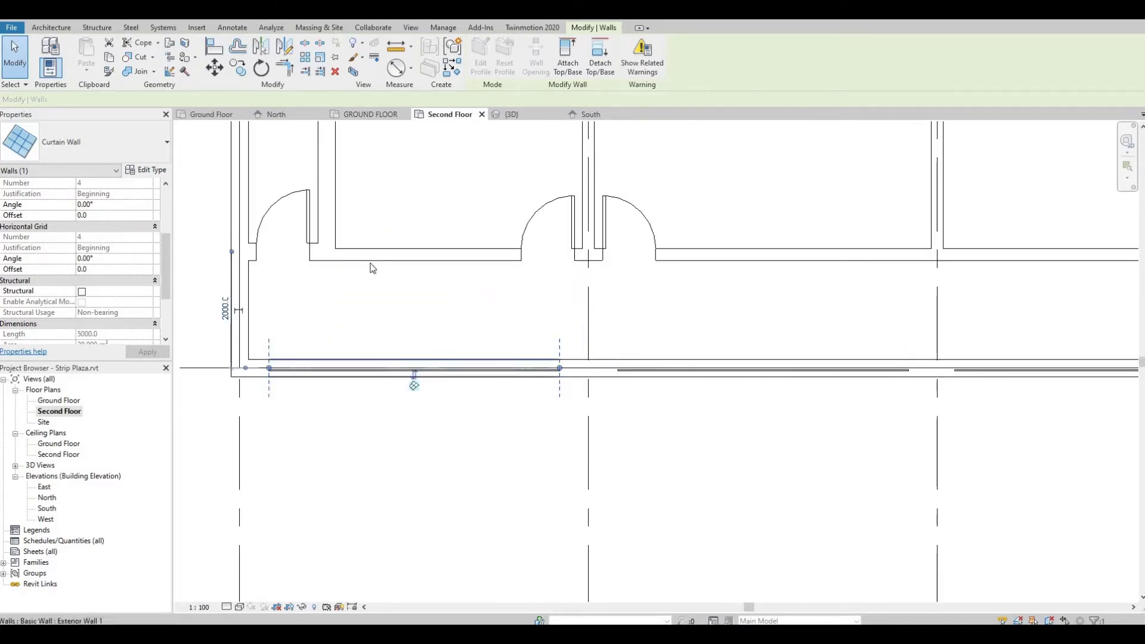
key(Escape)
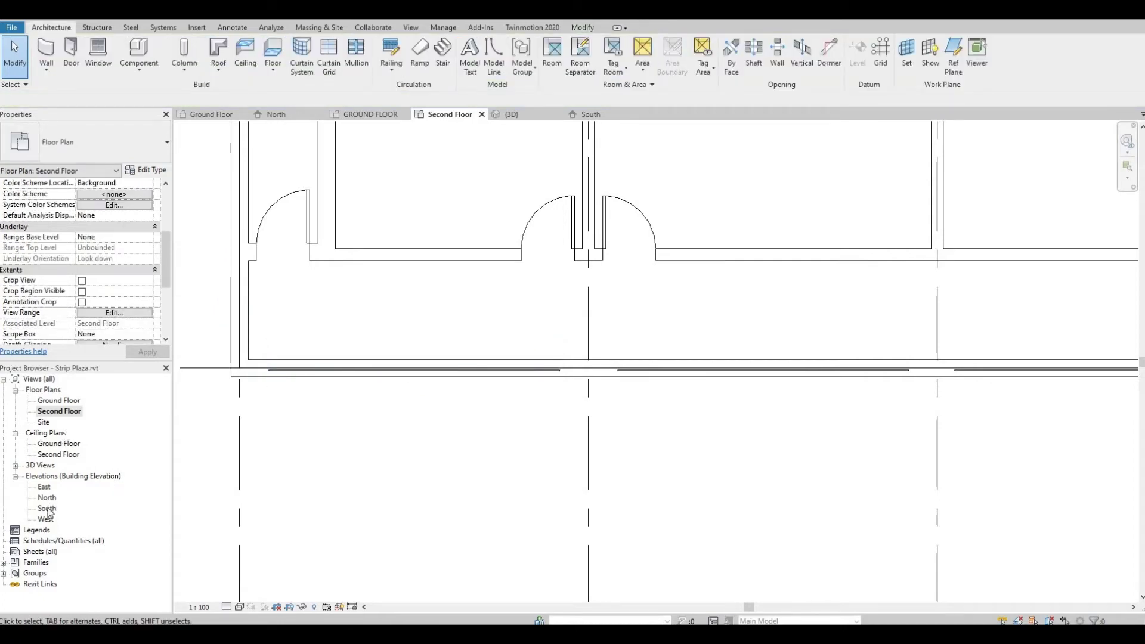
In the South elevation, cut the exterior walls with the second-floor curtain walls in the three bays between grids 1 and 4
double_click(48, 509)
scroll(487, 312, down, 2)
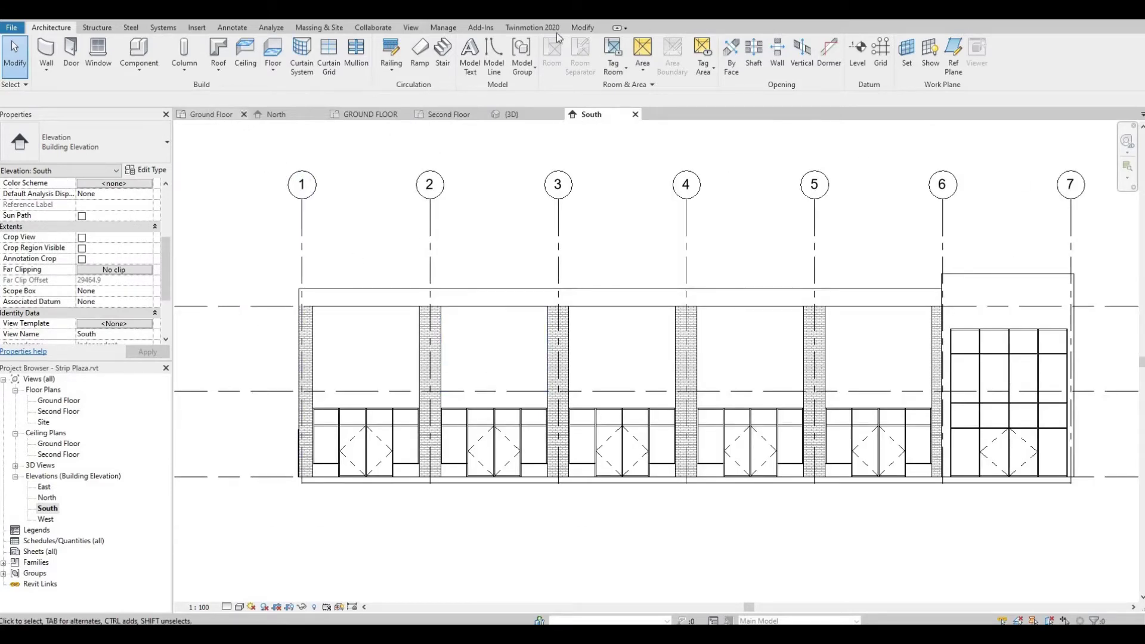
click(583, 28)
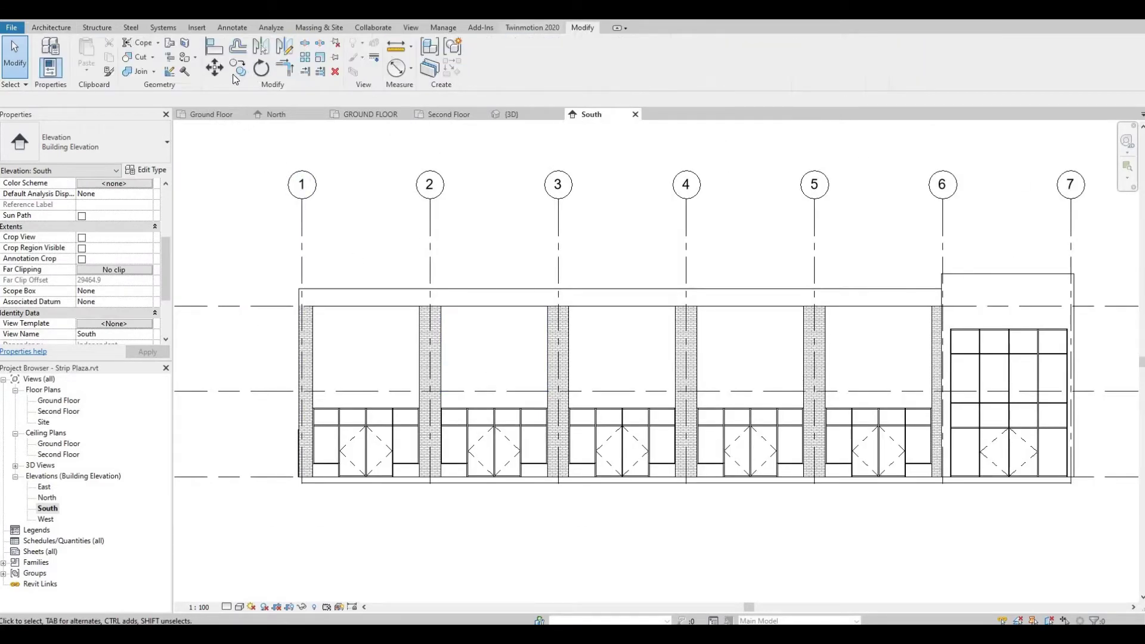
click(140, 59)
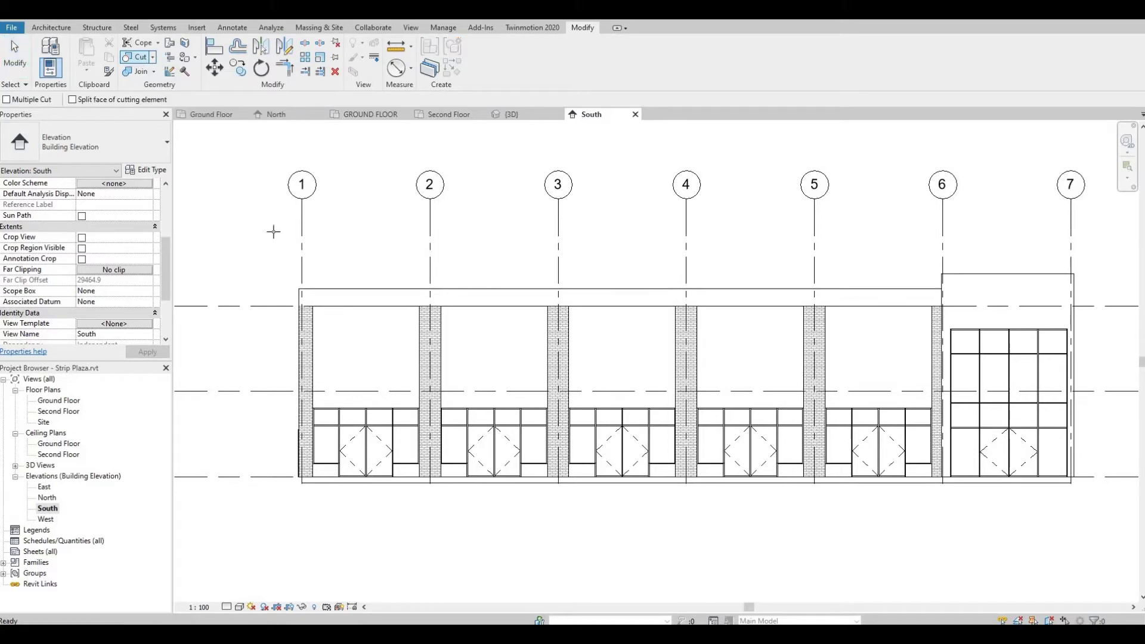
click(335, 308)
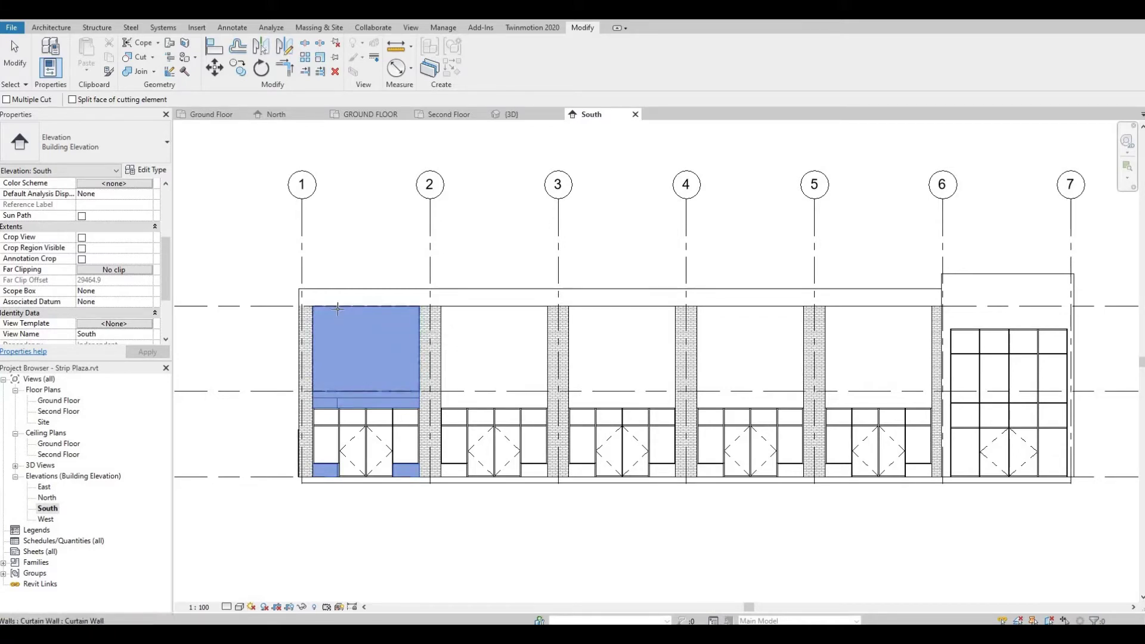
click(336, 309)
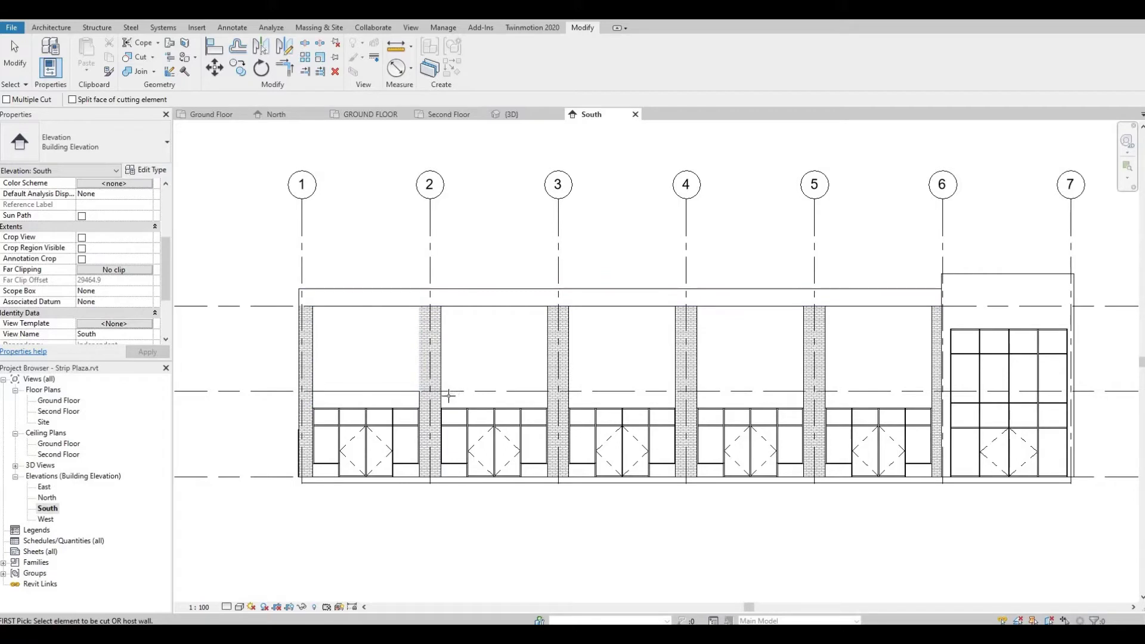
click(482, 322)
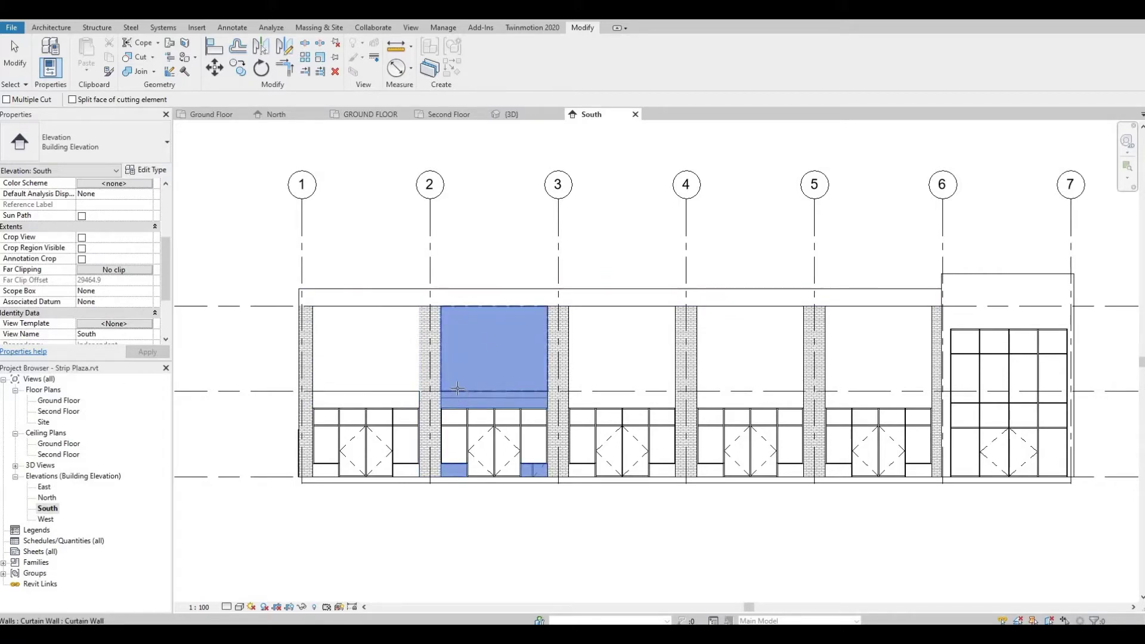
click(457, 389)
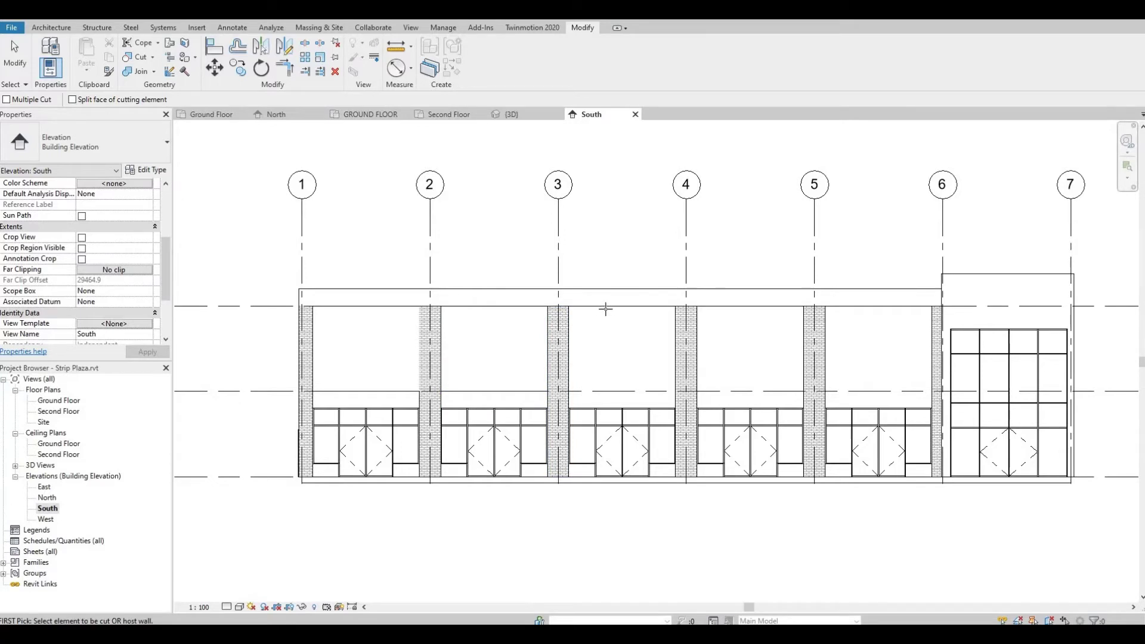
click(608, 345)
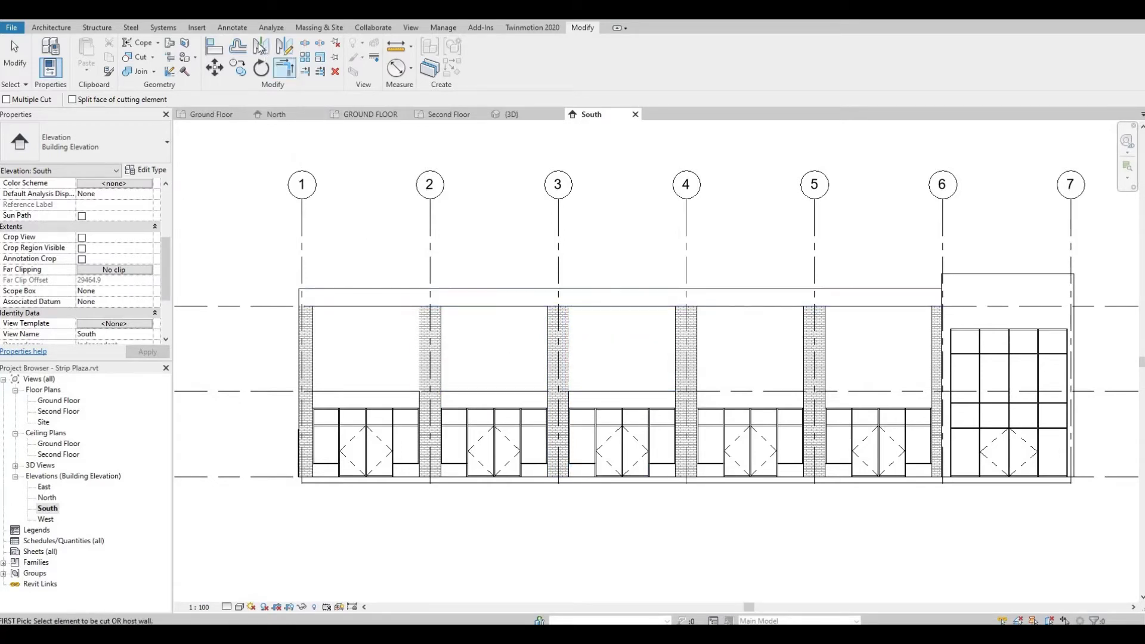
In the 3D view, cut the south exterior wall with the second-floor curtain wall between grids 4 and 5
click(511, 114)
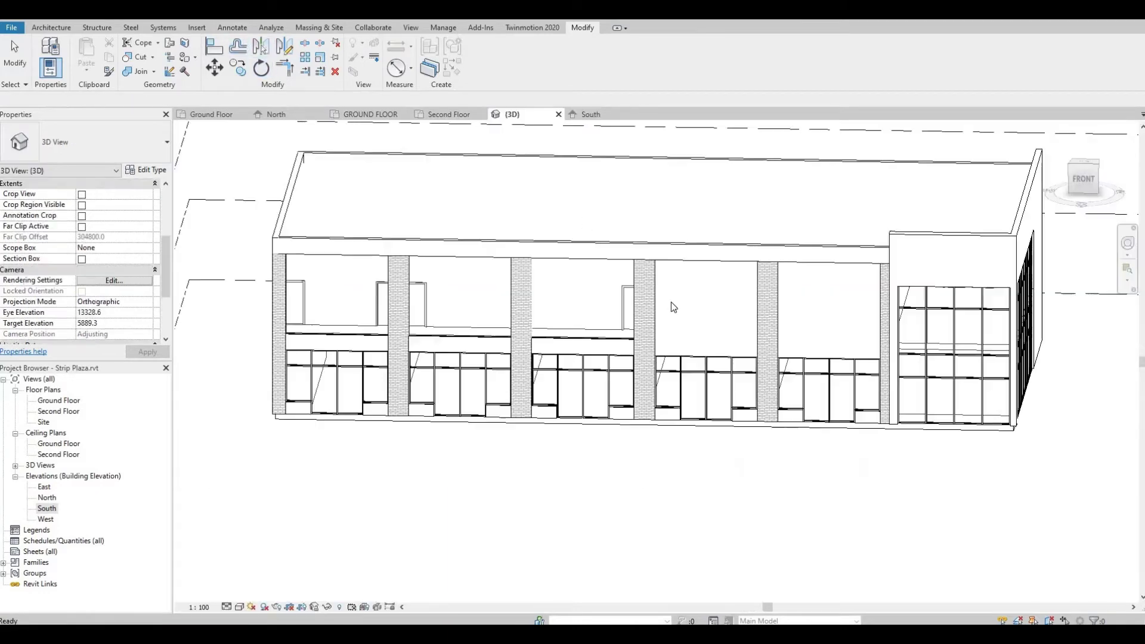
middle_drag(594, 395, 533, 405)
shift+middle_drag(579, 367, 689, 260)
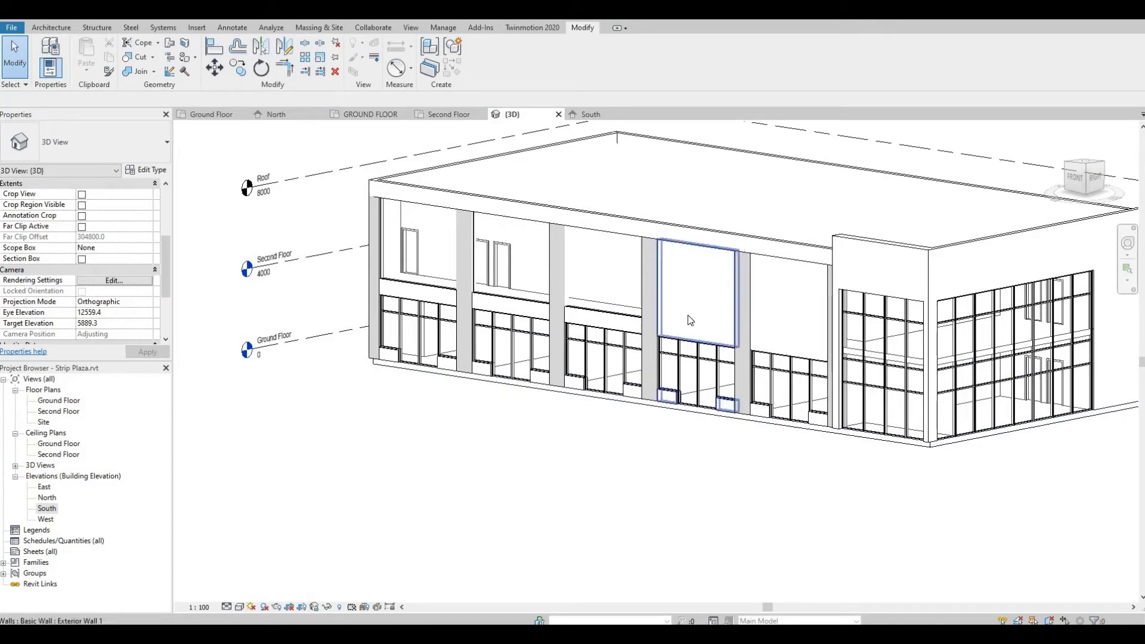
click(692, 297)
click(335, 71)
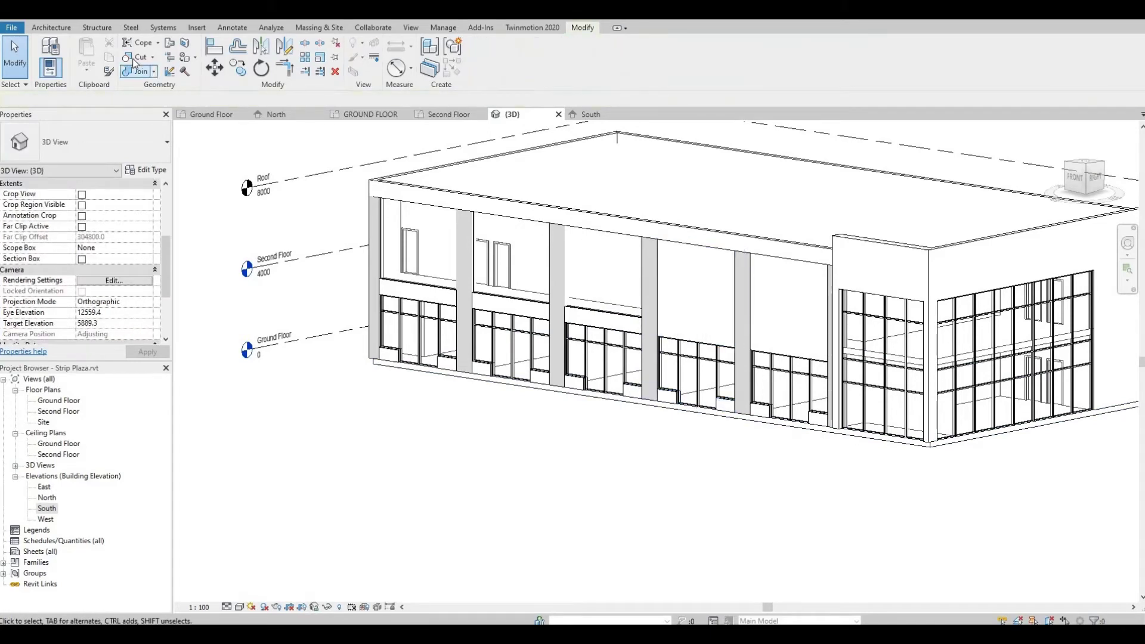
click(686, 316)
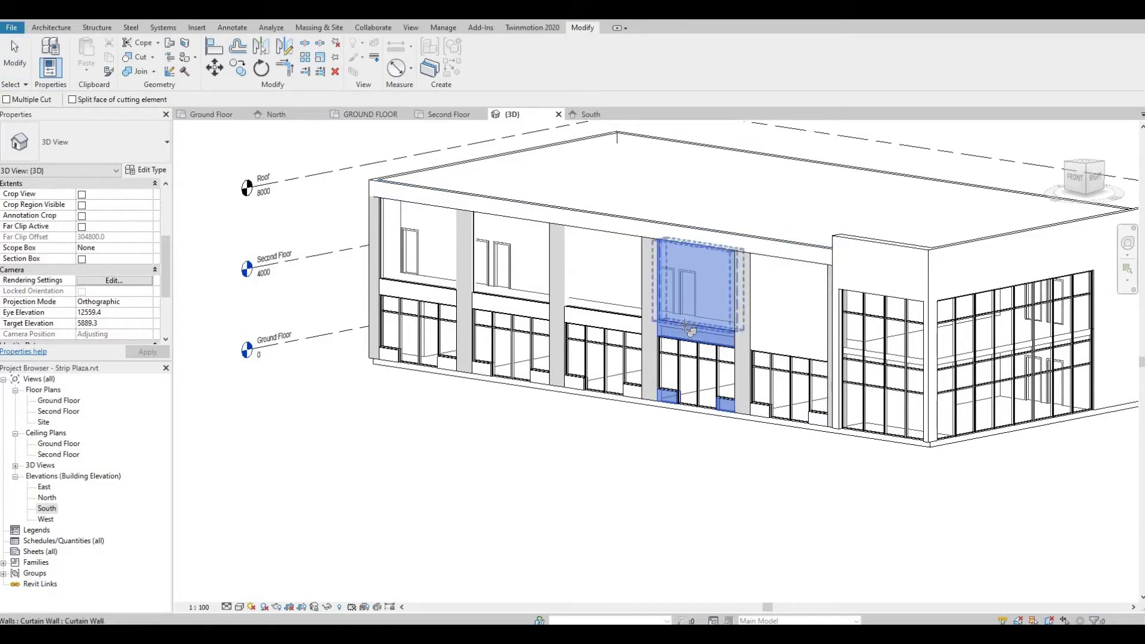
click(722, 338)
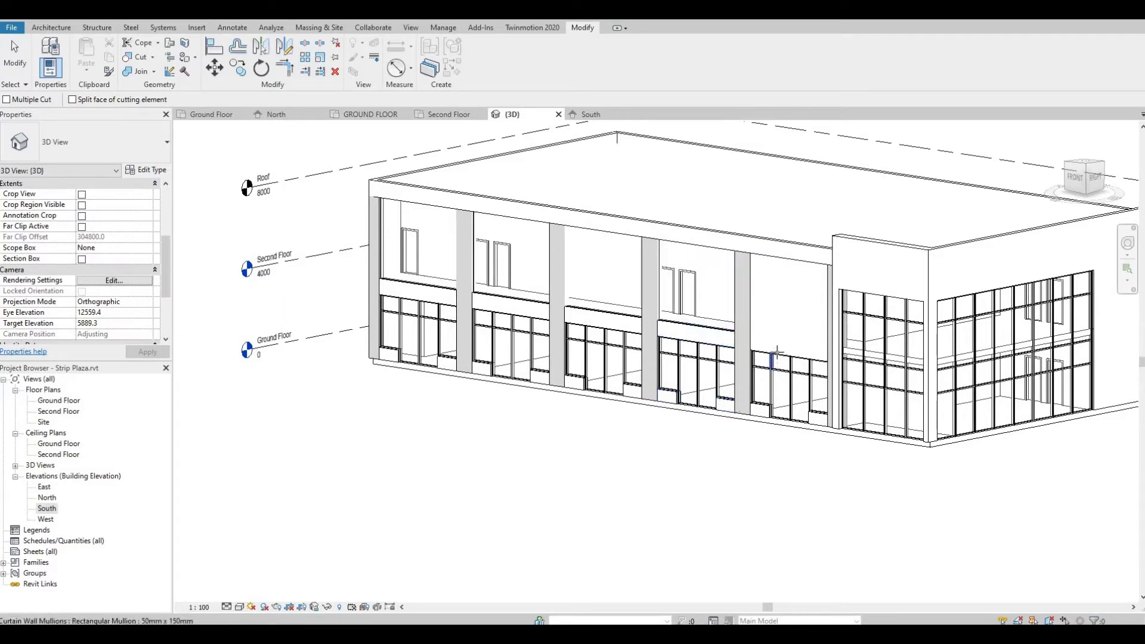
Cut the south exterior wall with the second-floor curtain wall between grids 5 and 6
click(775, 348)
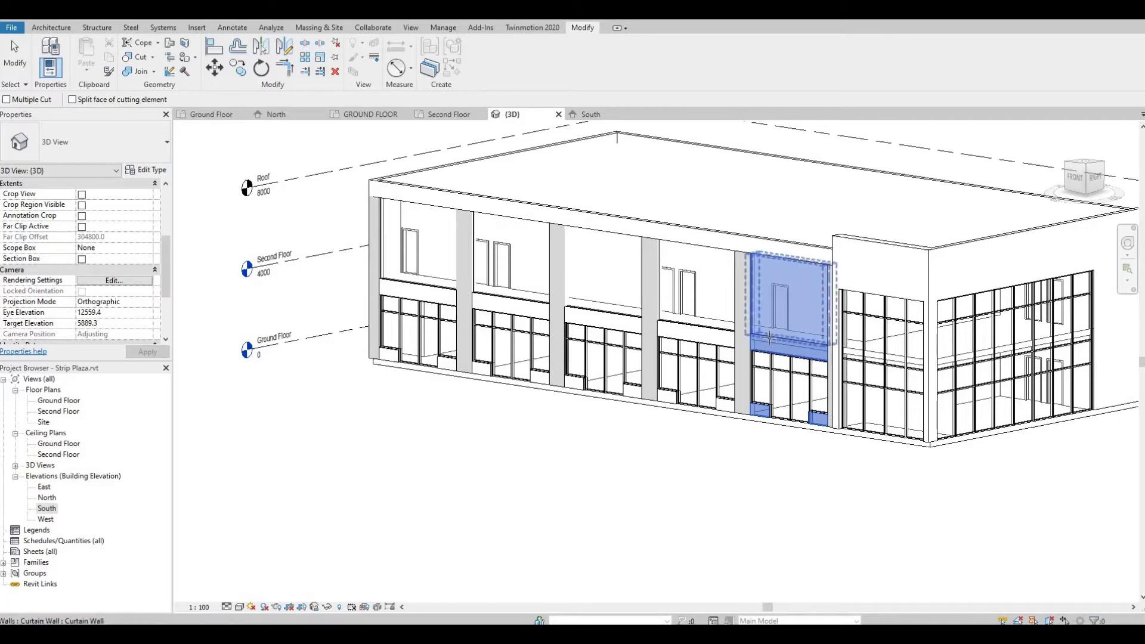
click(737, 344)
key(Escape)
Shorten the second-floor curtain wall between grids 3 and 4 to about 5003 mm by moving its west end to the brick pier's face
shift+middle_drag(610, 349, 486, 345)
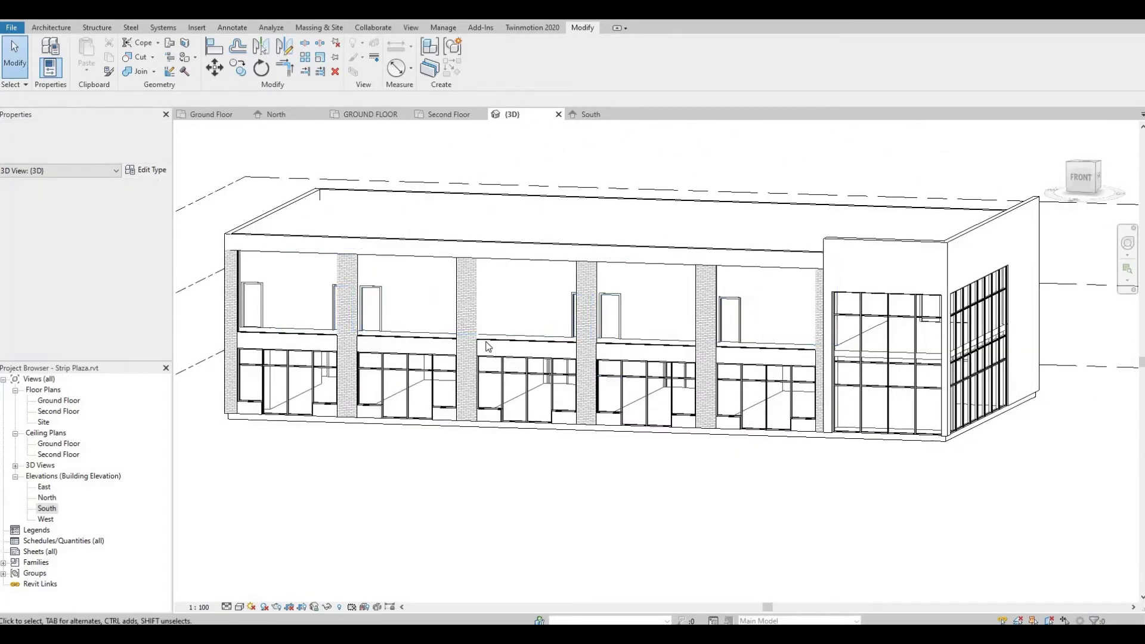
click(476, 343)
click(448, 345)
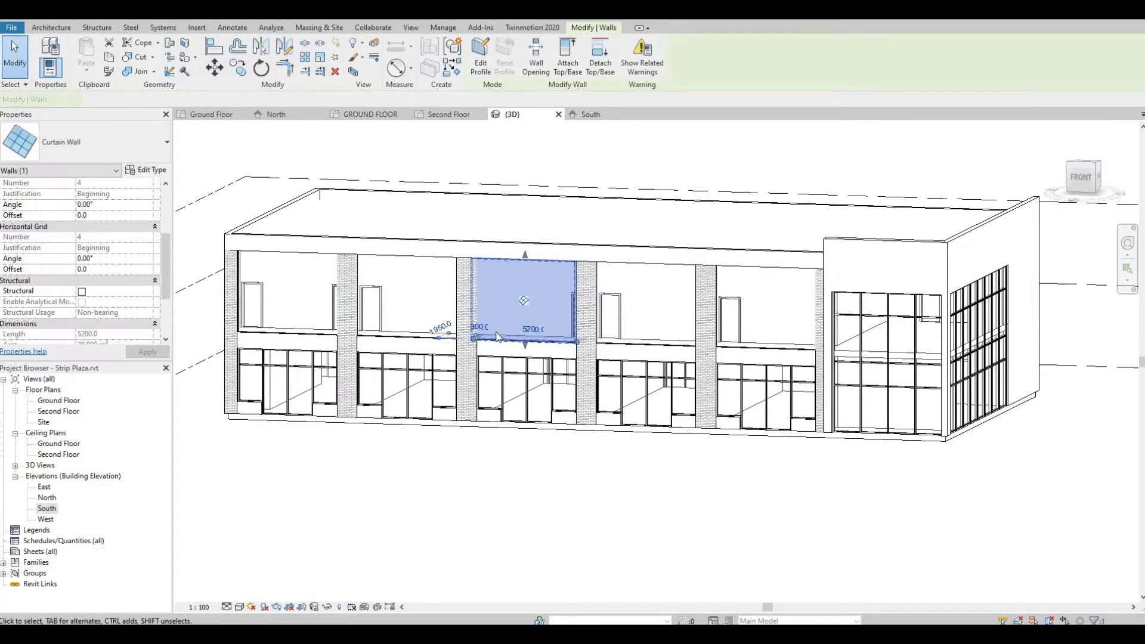
scroll(456, 339, up, 5)
middle_drag(534, 509, 519, 513)
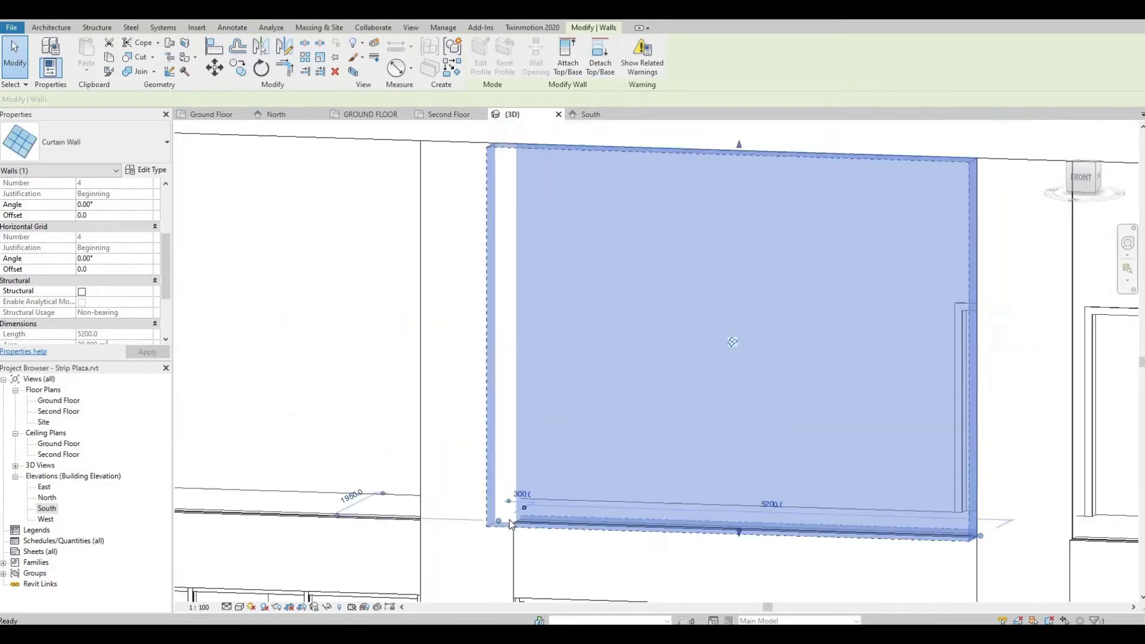
scroll(511, 516, down, 1)
drag(502, 518, 521, 516)
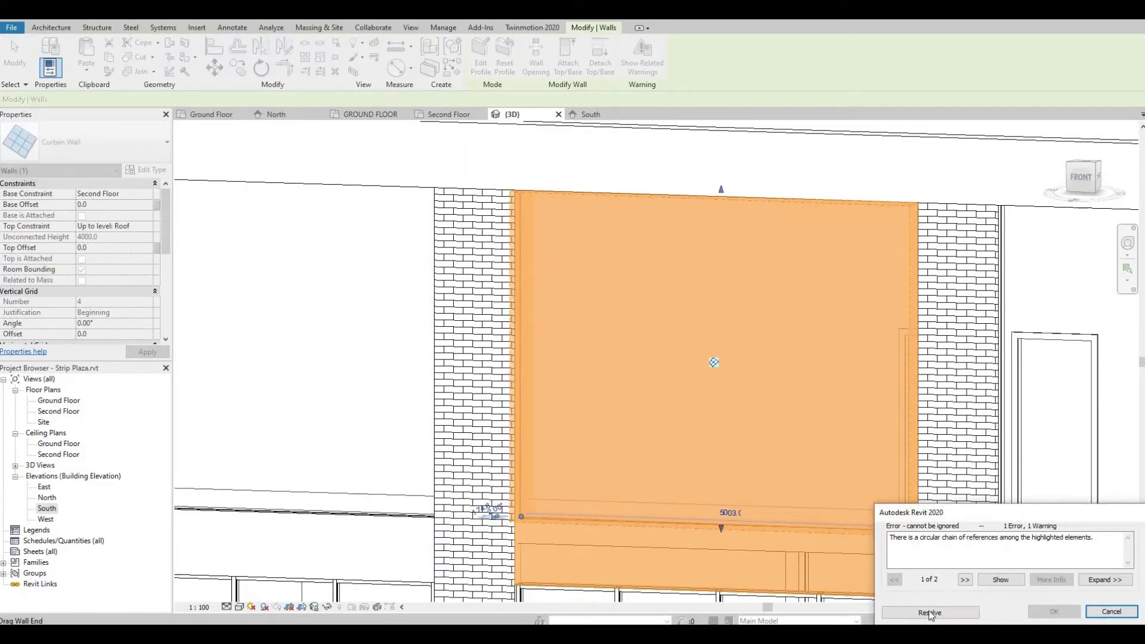
click(1110, 611)
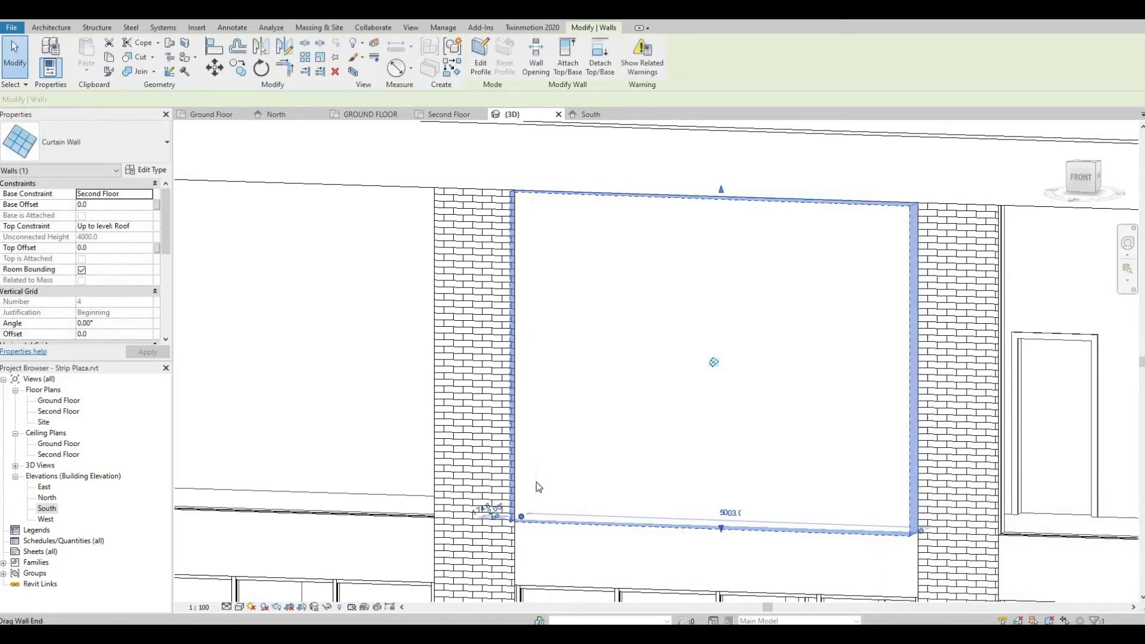
In the Second Floor plan, straighten the curtain wall between grids 3 and 4 by moving its west end back onto the exterior wall line
shift+middle_drag(577, 467, 341, 436)
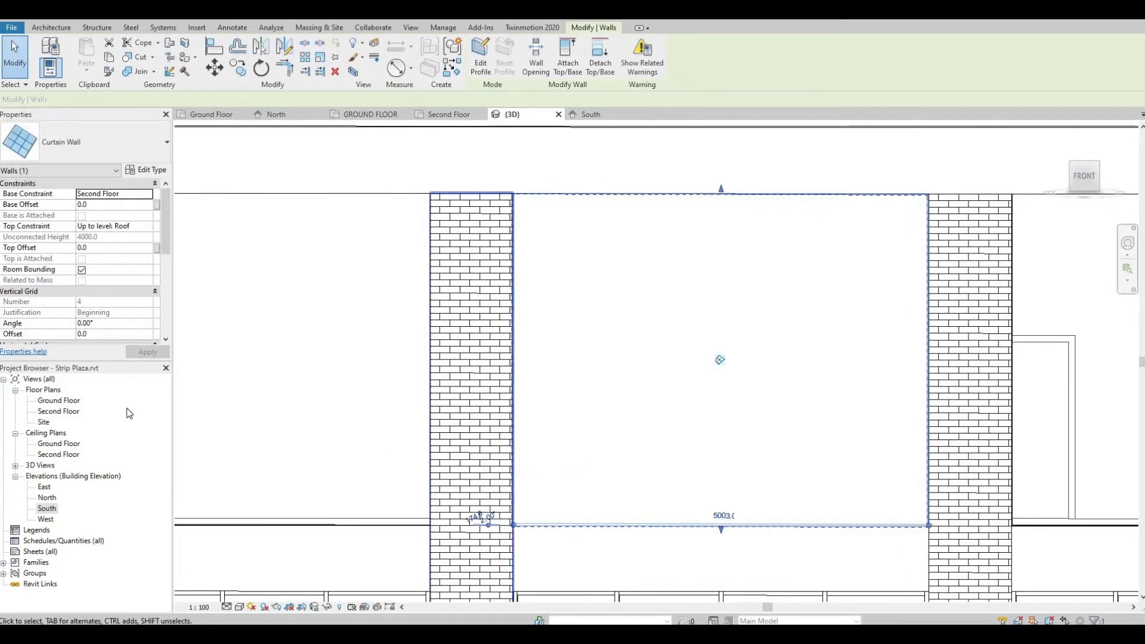
double_click(57, 410)
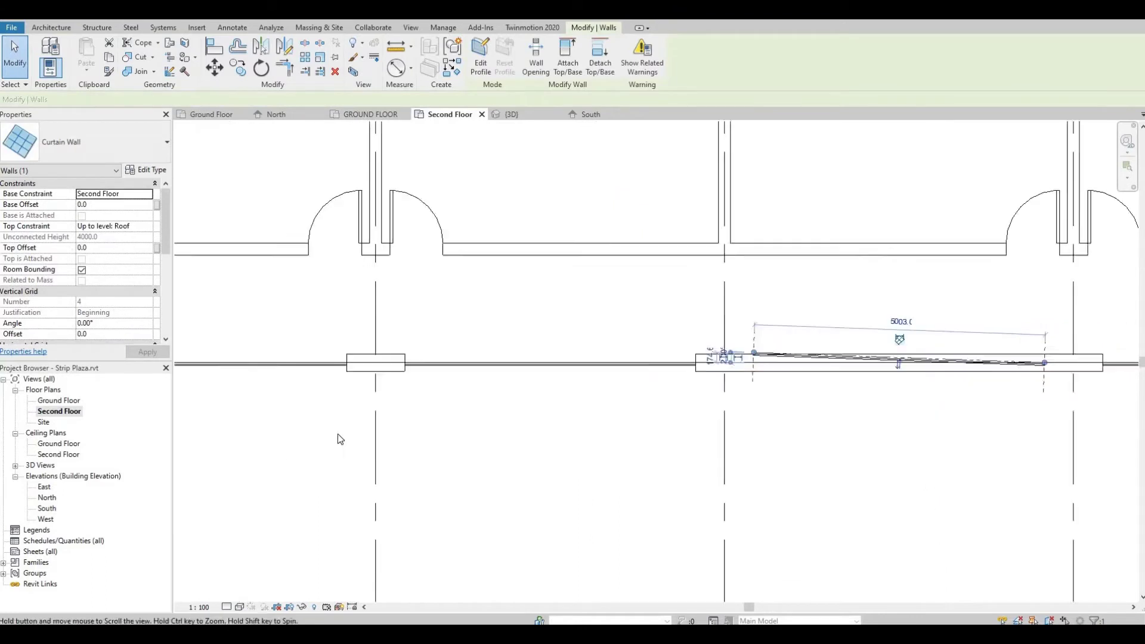
scroll(483, 358, up, 1)
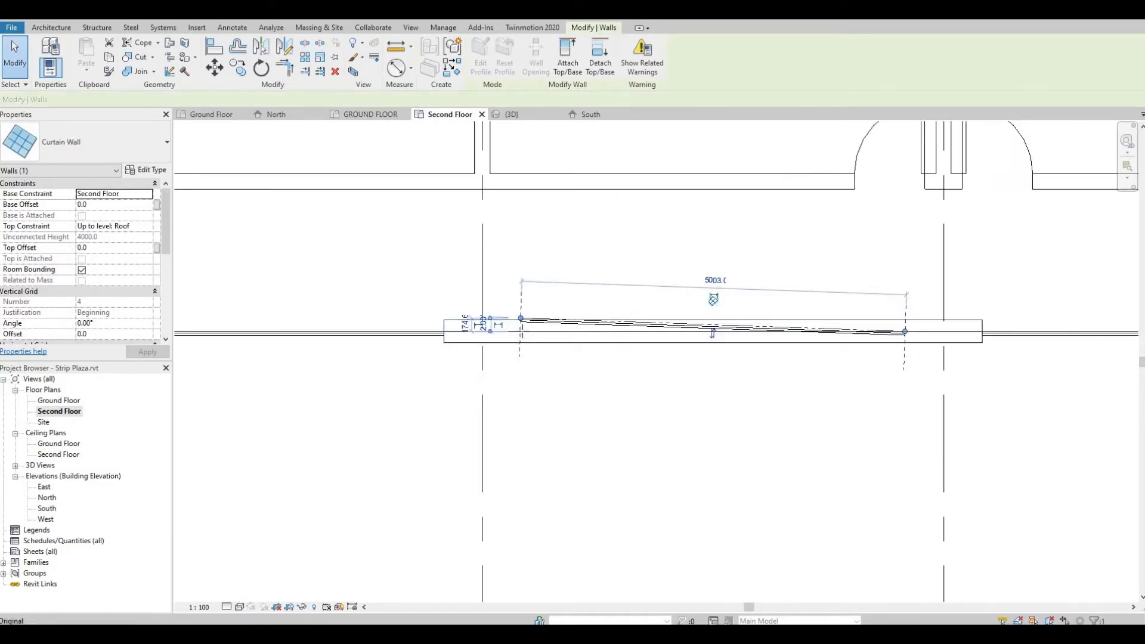
drag(522, 331, 522, 330)
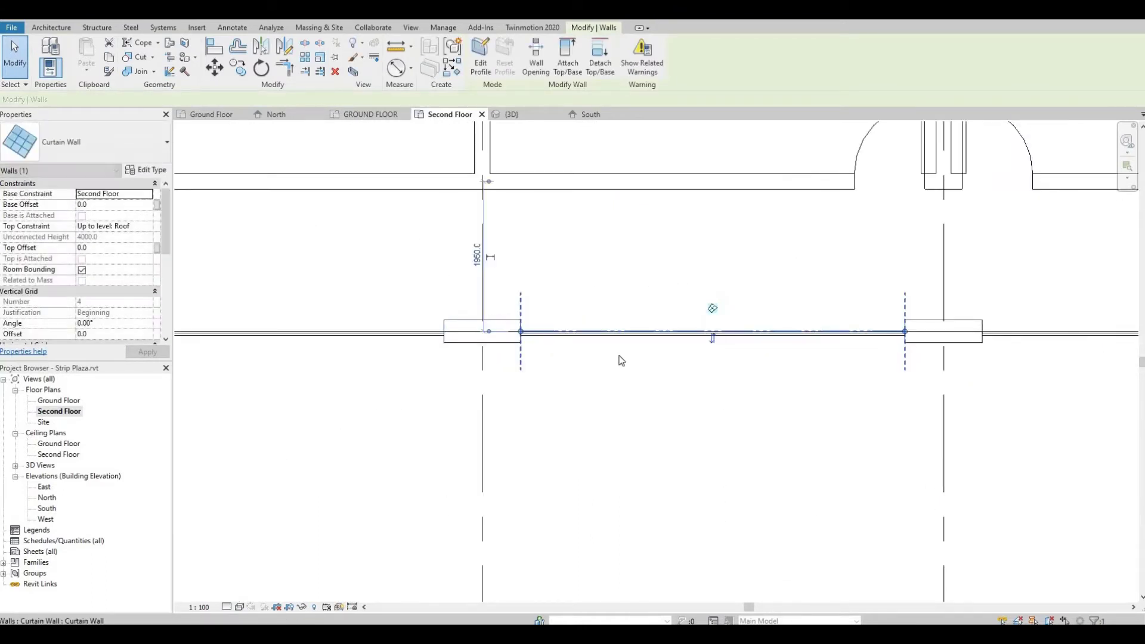
click(651, 367)
middle_drag(547, 332, 480, 306)
scroll(299, 319, down, 1)
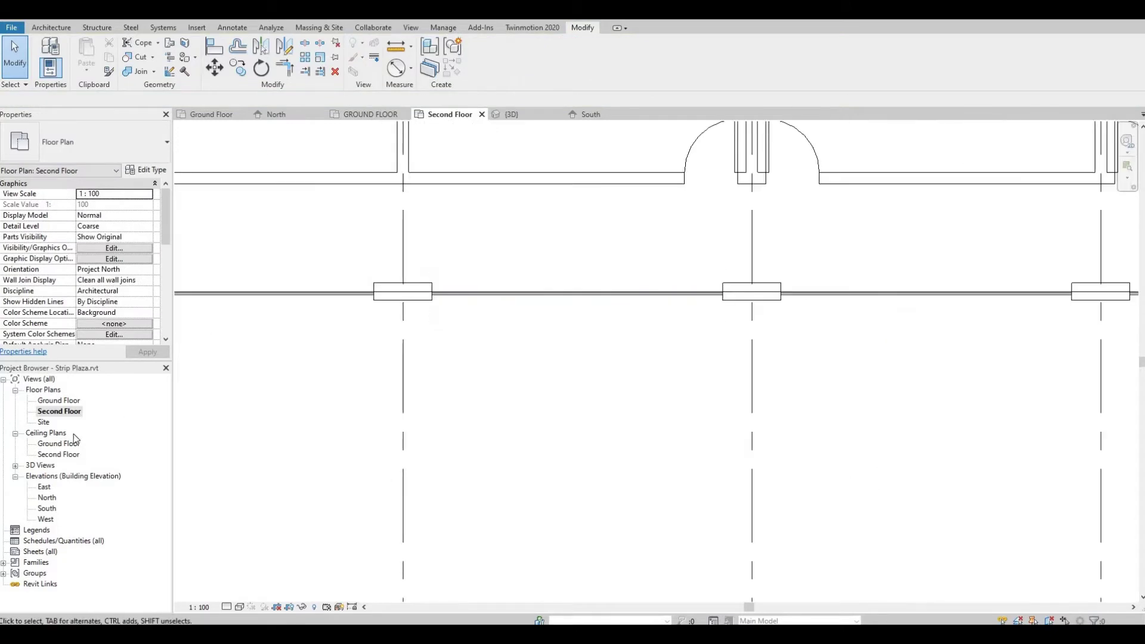
In the South elevation, lower the top edge of the curtain wall between grids 1 and 2 to a top offset of about -906 mm
double_click(48, 508)
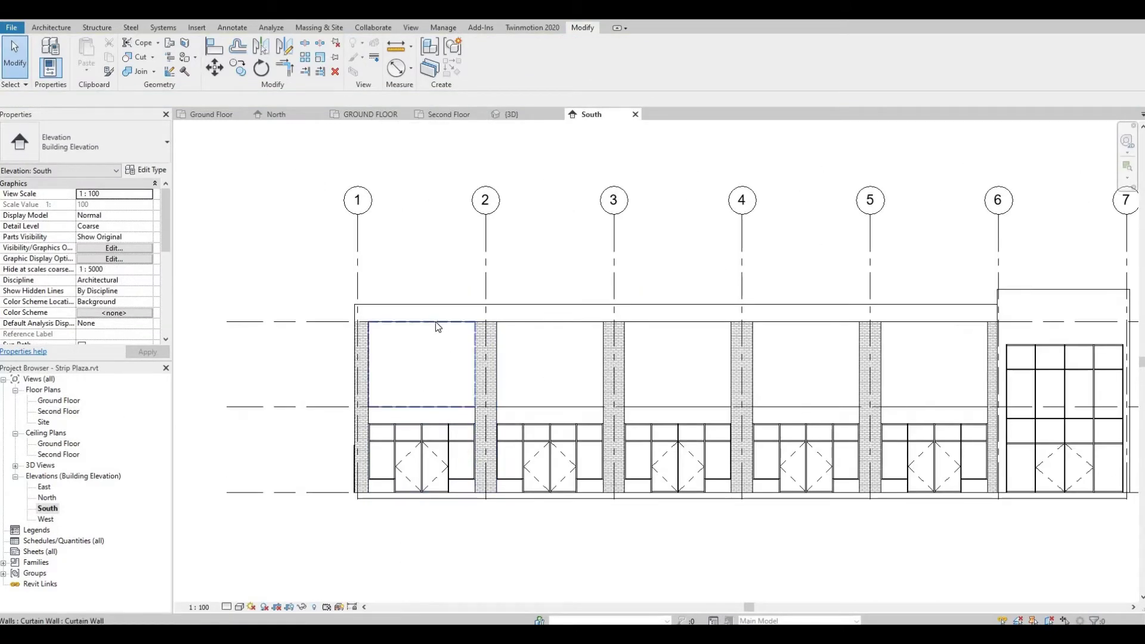
click(430, 322)
drag(422, 317, 461, 360)
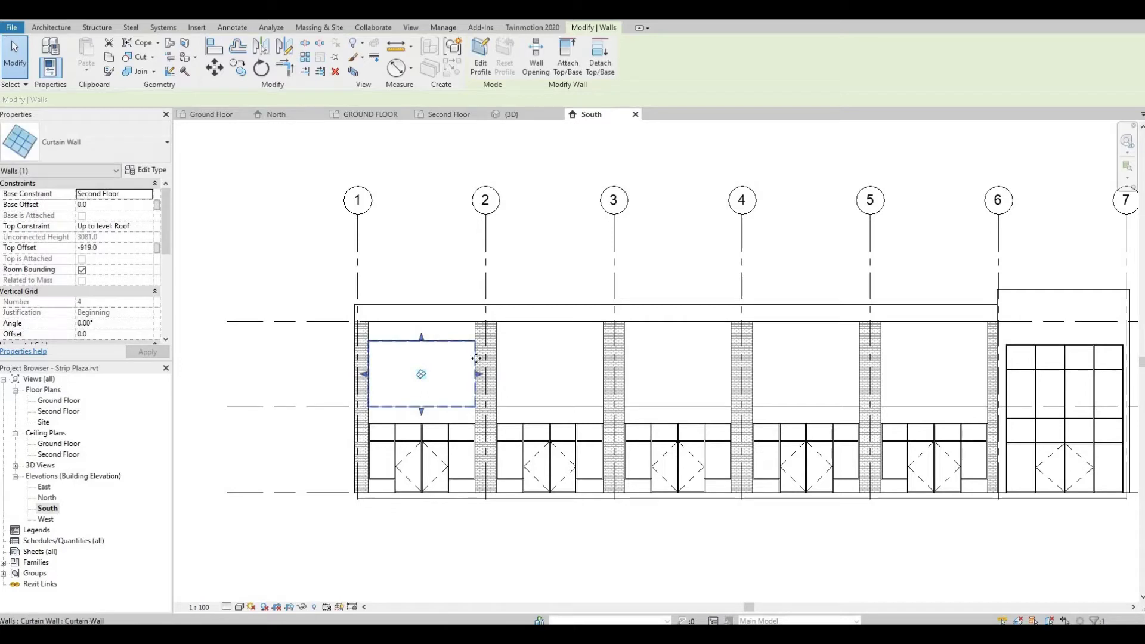
scroll(414, 338, up, 2)
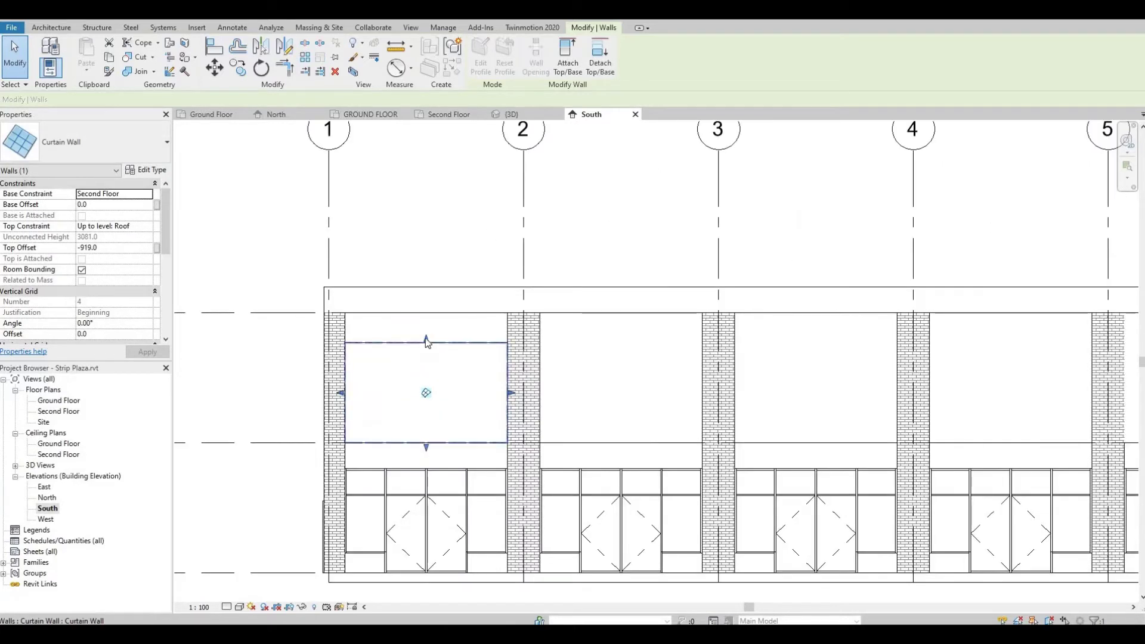
drag(427, 342, 430, 347)
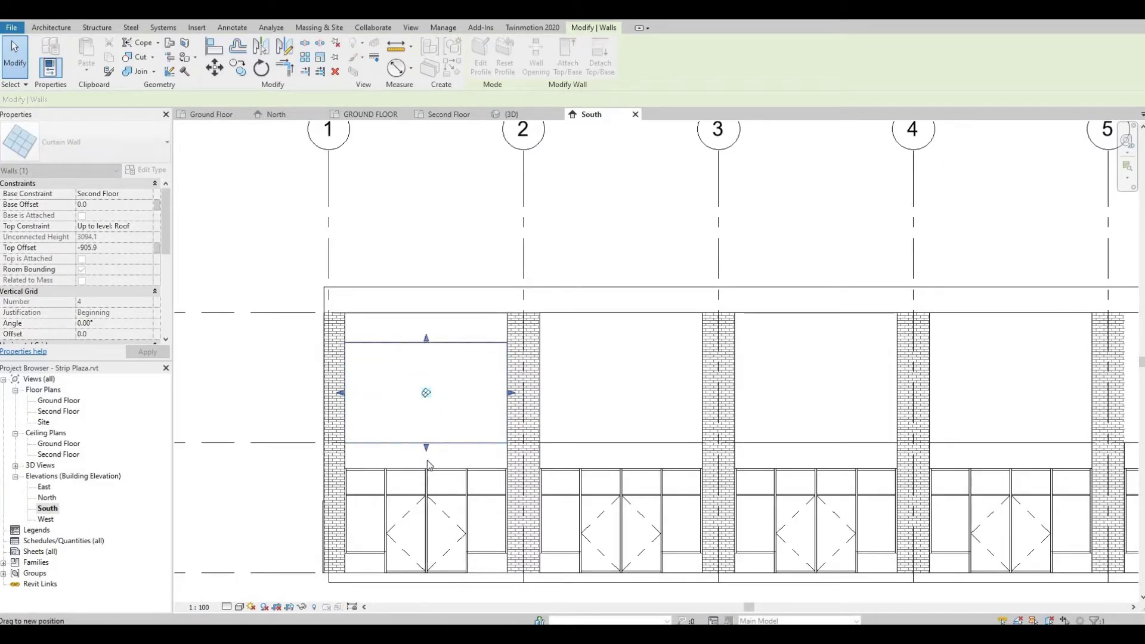
Raise the base of the curtain wall between grids 1 and 2 slightly above the Second Floor level
drag(426, 444, 451, 430)
click(463, 450)
scroll(493, 369, up, 1)
middle_drag(493, 368, 453, 364)
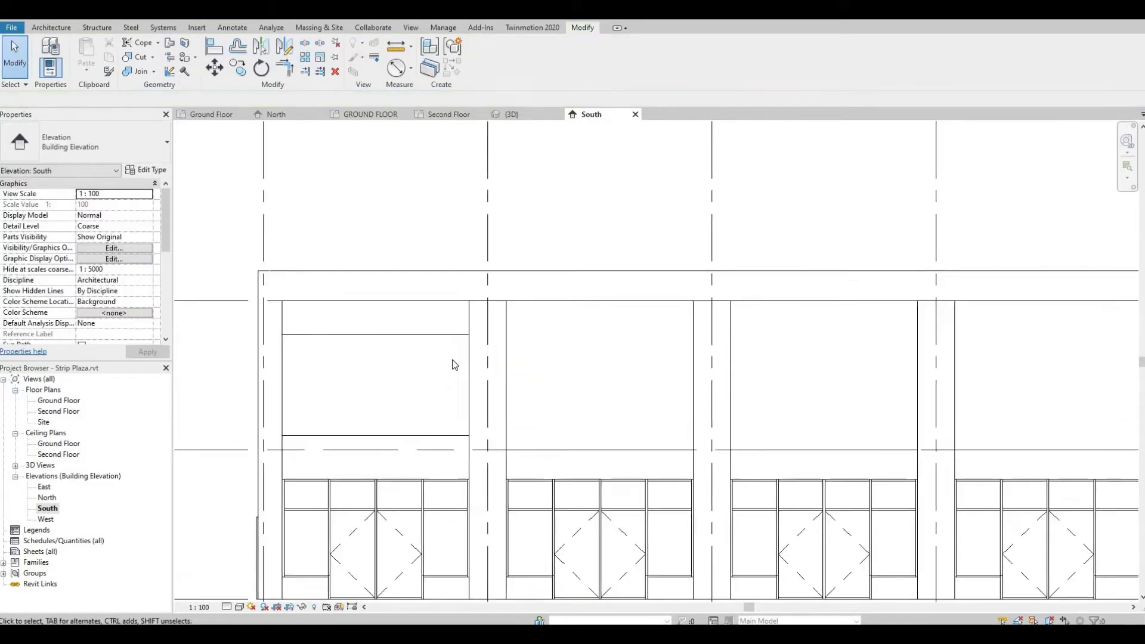
scroll(455, 364, down, 1)
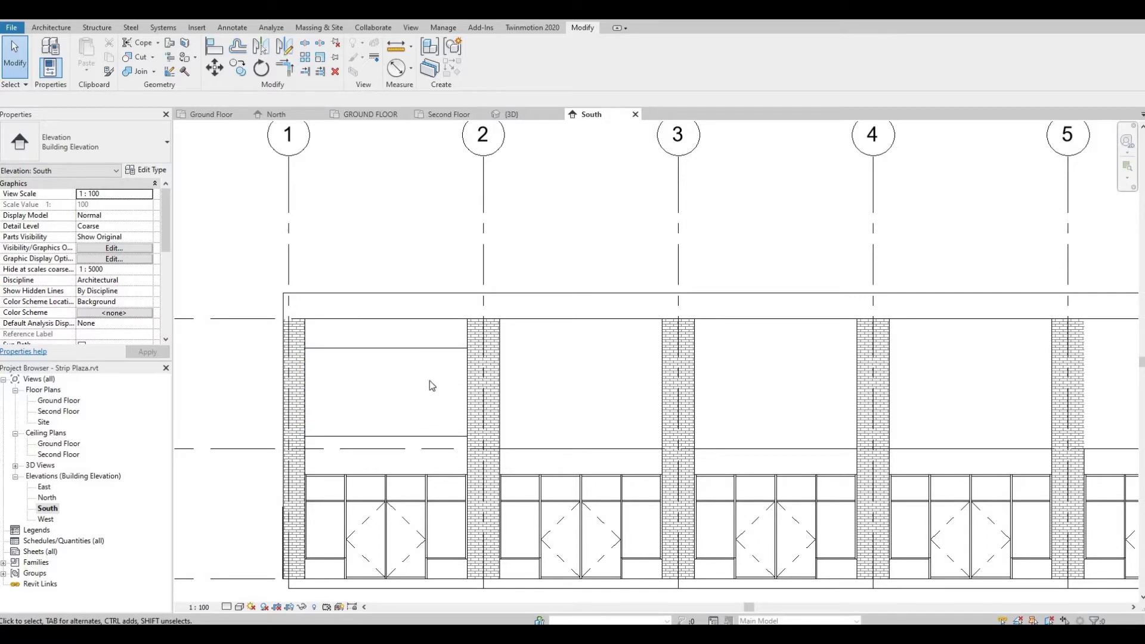
Align the top and bottom edges of the curtain wall between grids 2 and 3 with those of the bay between grids 1 and 2
click(230, 55)
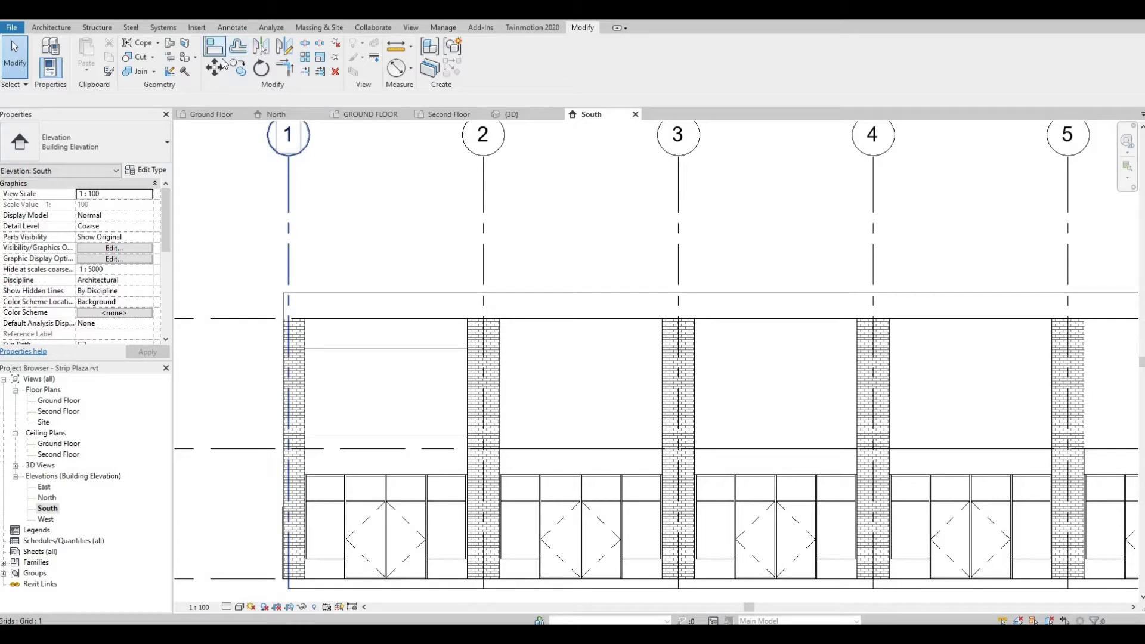
click(215, 48)
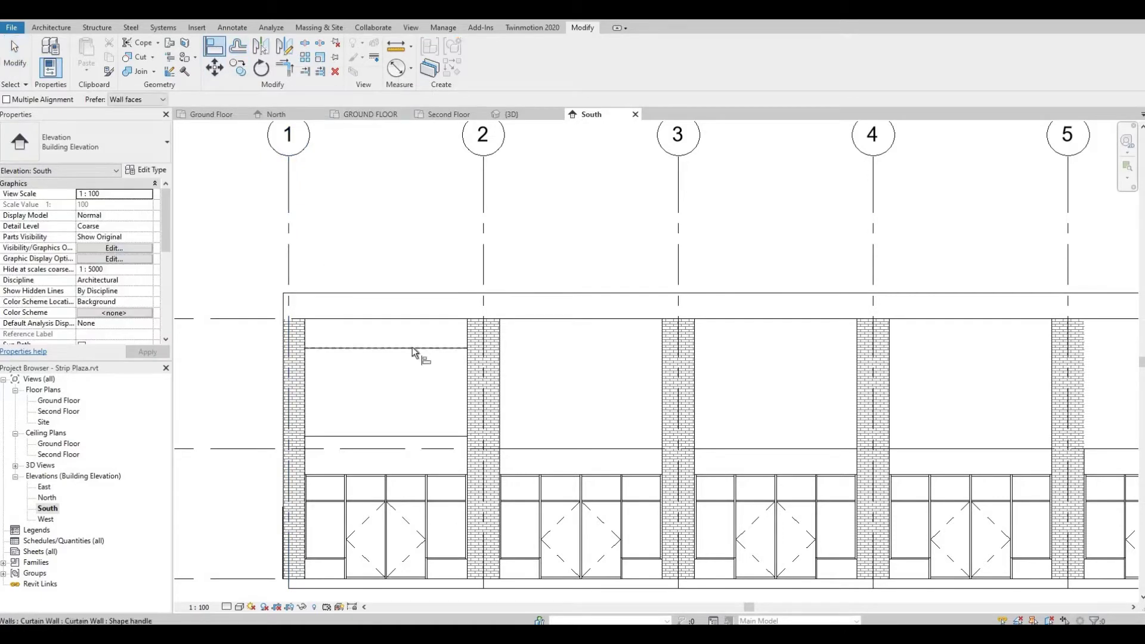
click(412, 348)
click(565, 332)
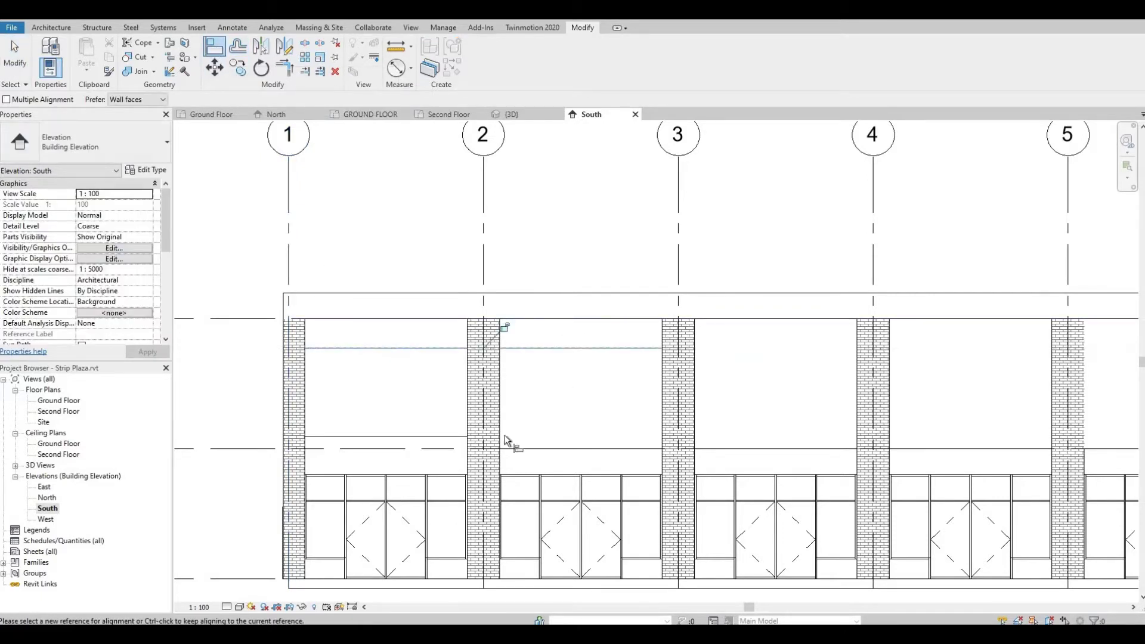
click(457, 435)
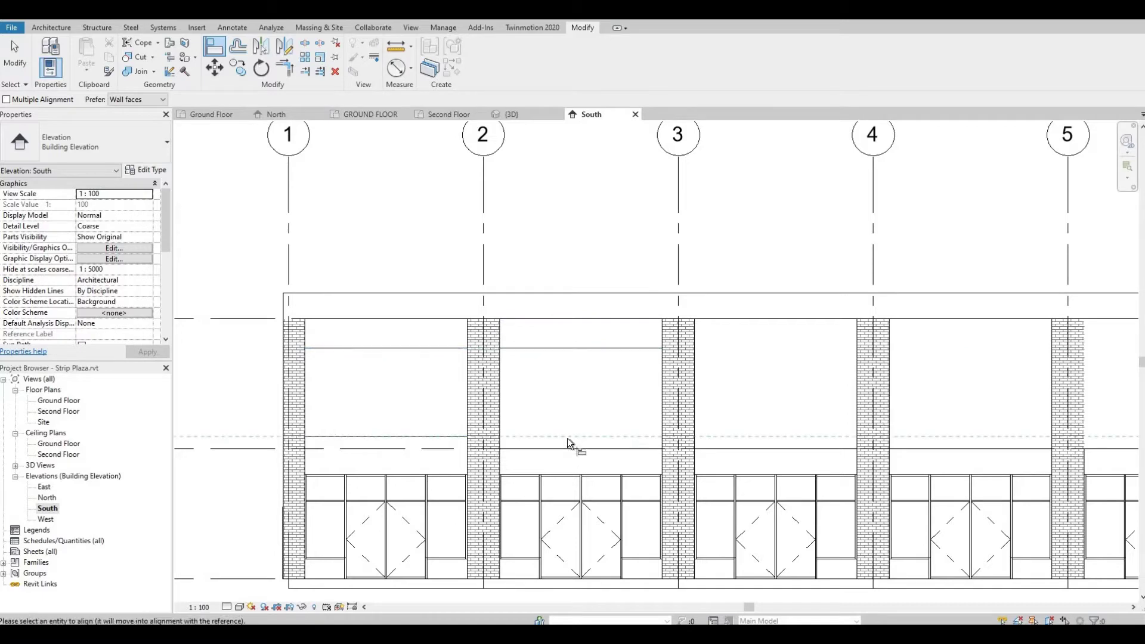
click(567, 448)
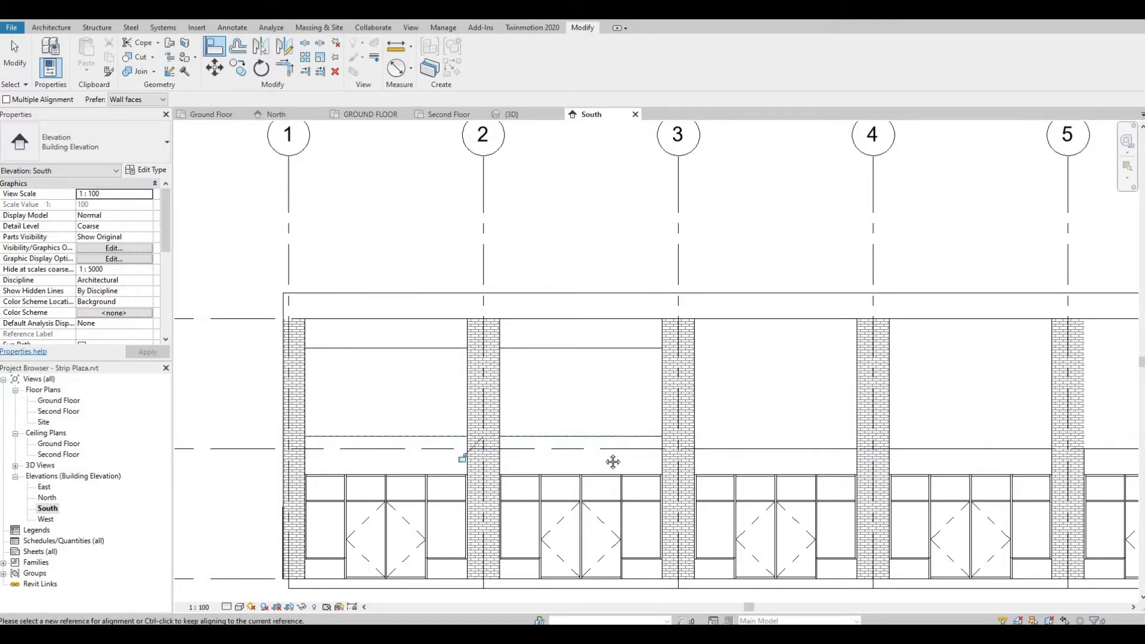
Align the bottom and top edges of the curtain wall between grids 3 and 4 with those of the bay between grids 2 and 3
middle_drag(613, 461, 467, 452)
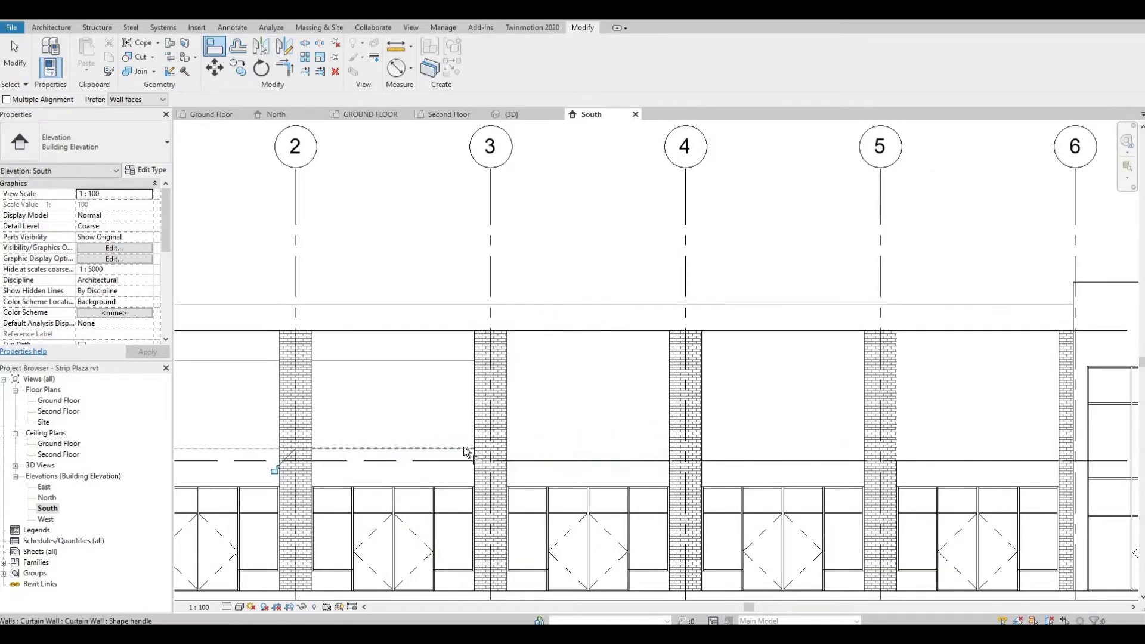
click(464, 447)
click(560, 460)
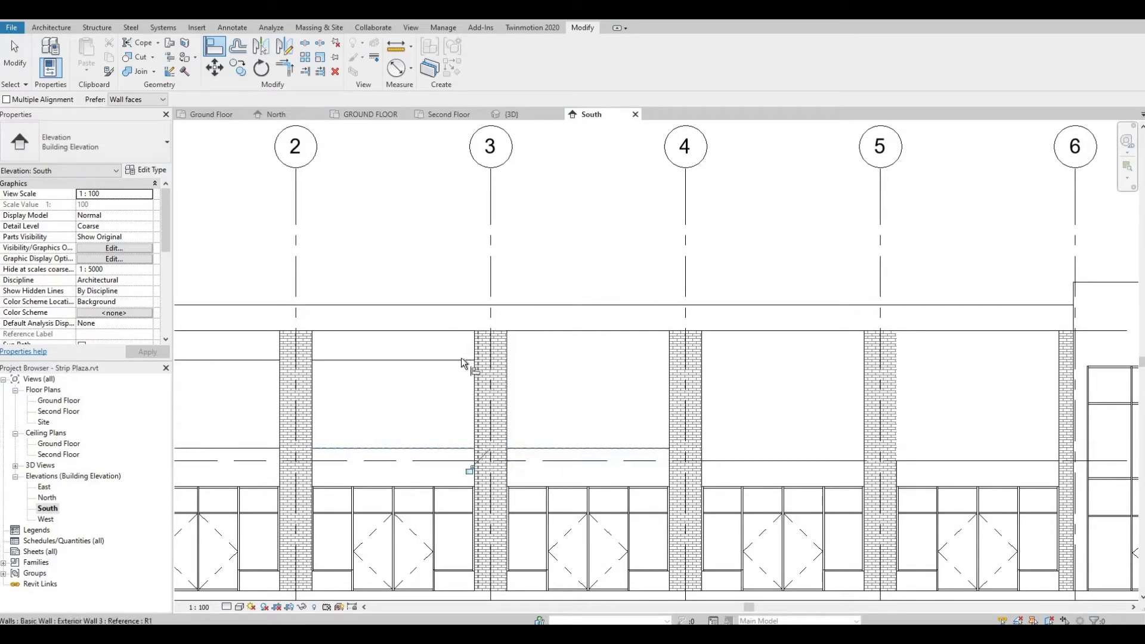
click(462, 359)
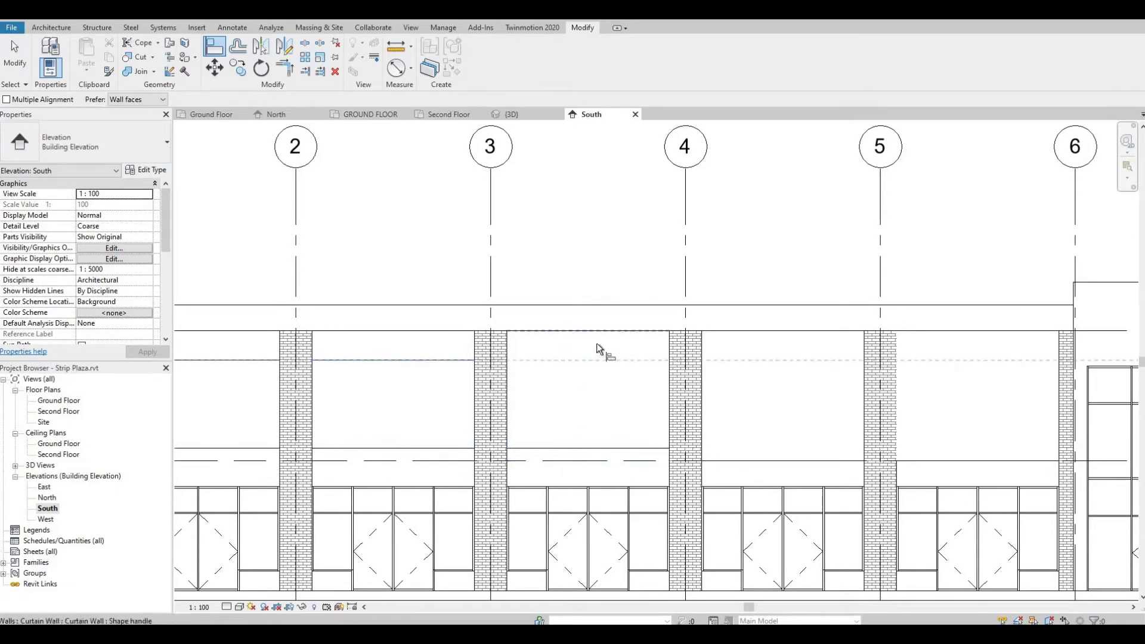
click(598, 360)
Align the top and bottom edges of the curtain walls between grids 4 and 6 with those of the adjacent resized bays
middle_drag(748, 417, 516, 380)
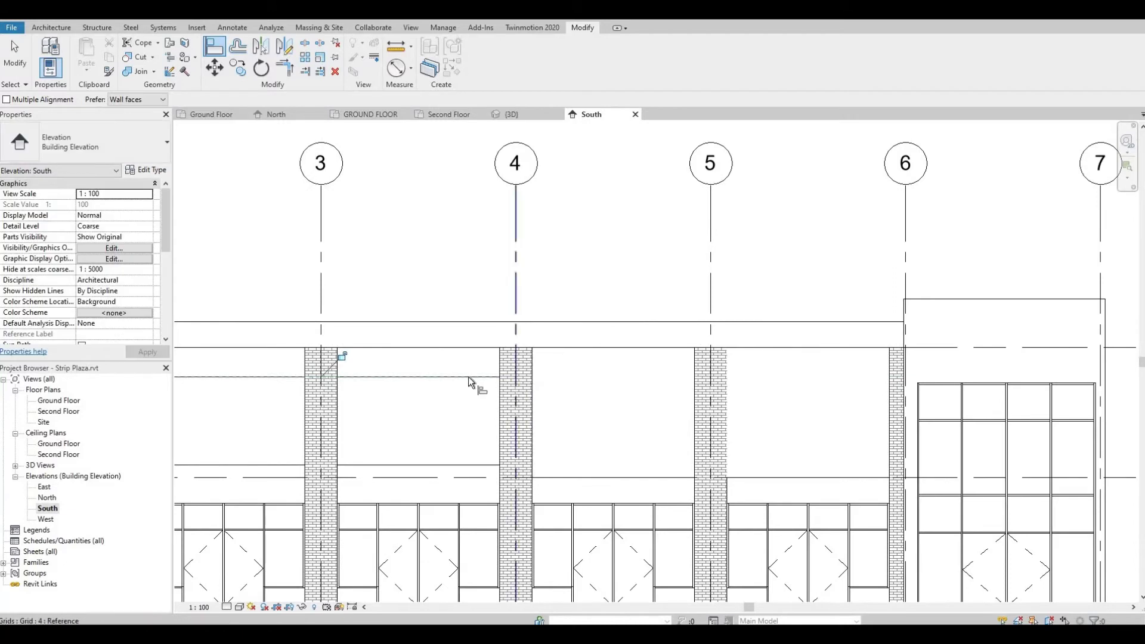
click(475, 465)
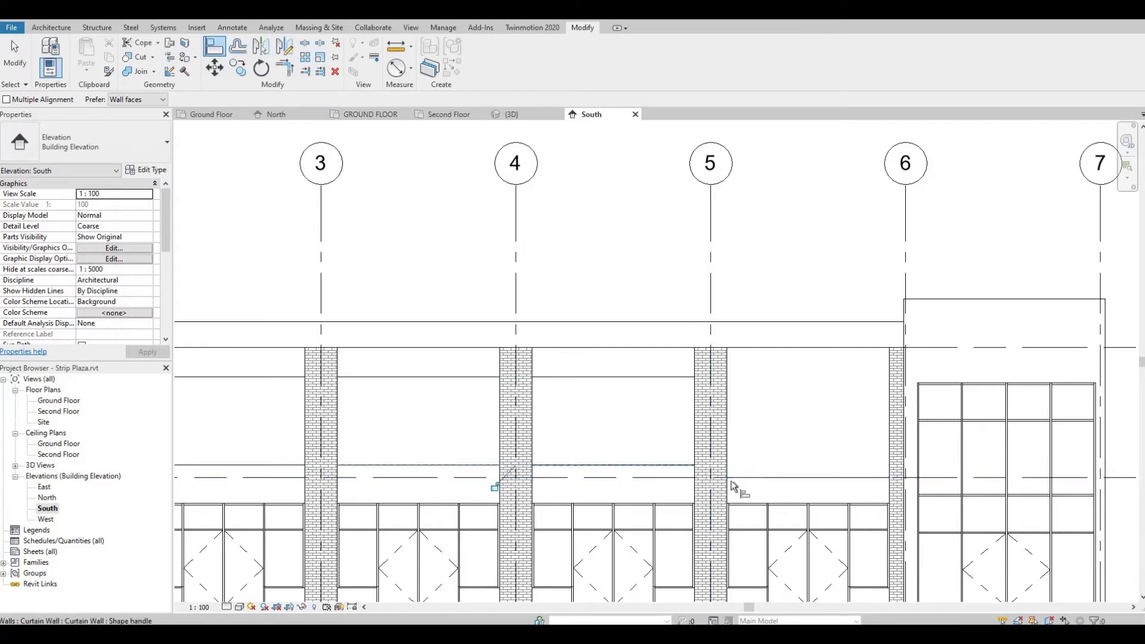
click(762, 480)
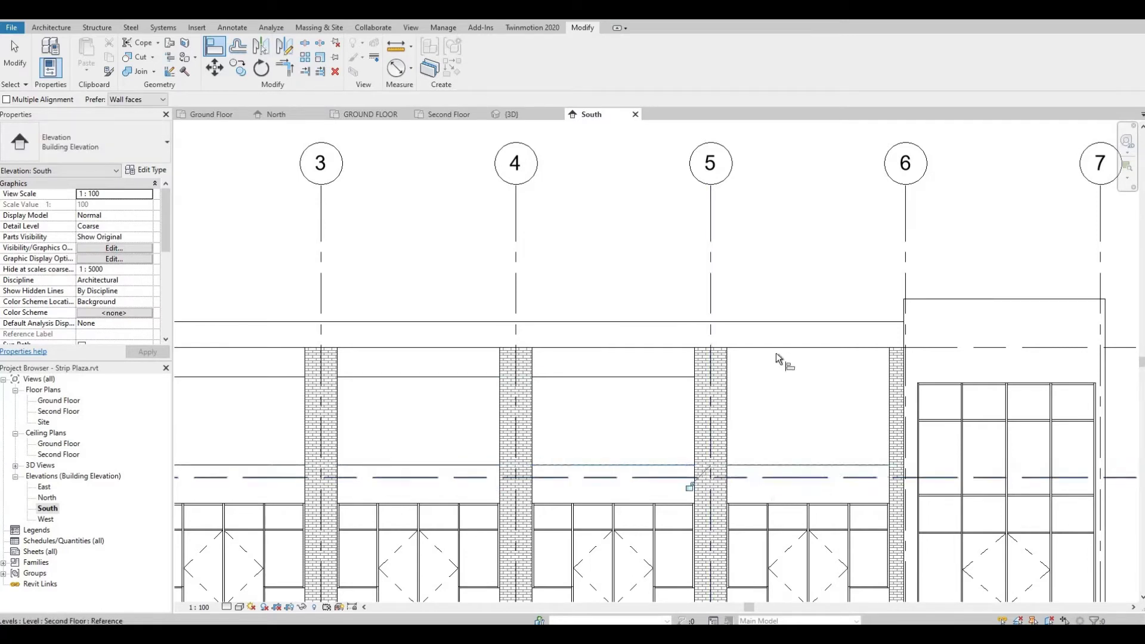
click(668, 374)
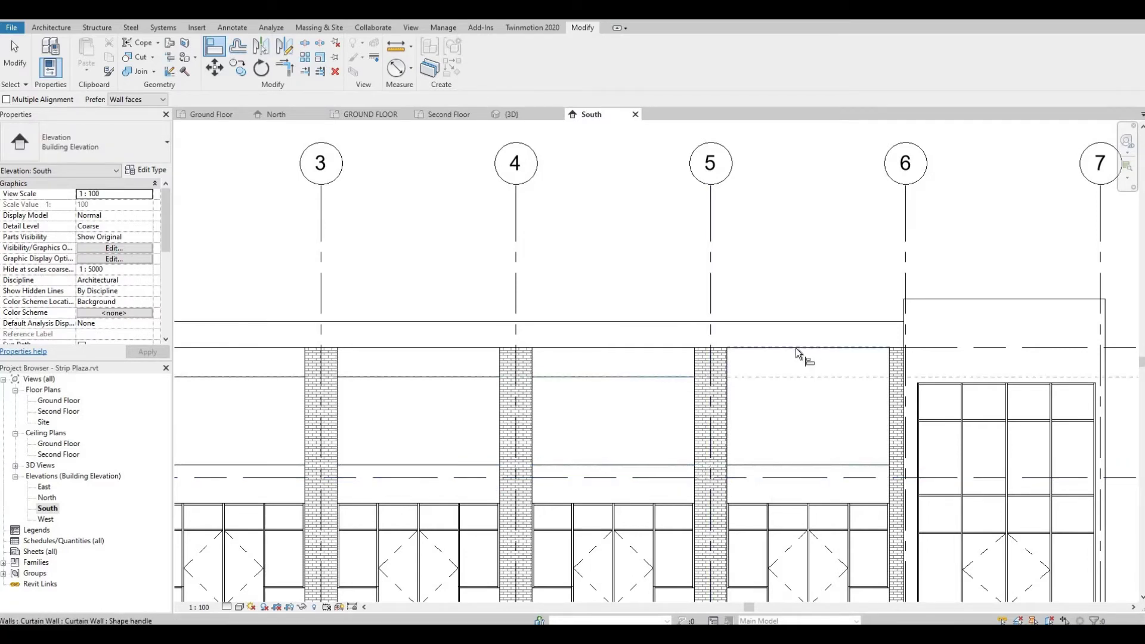
click(795, 349)
key(Escape)
key(Escape)
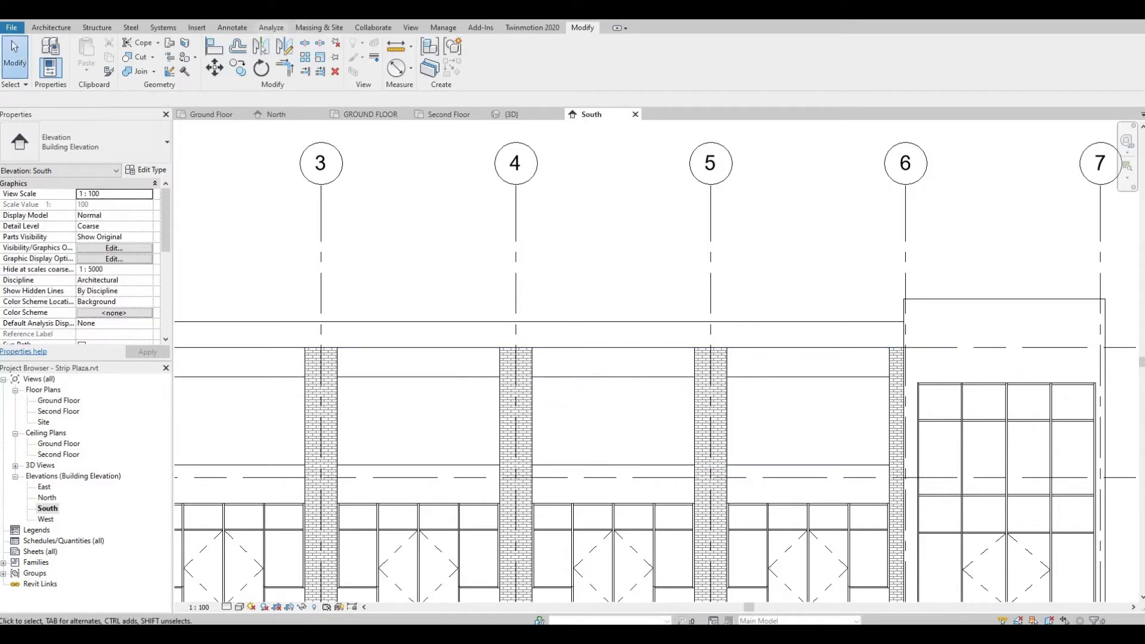
Examine the resized second-floor curtain walls along the south facade from several angles in the 3D view
click(238, 12)
scroll(700, 424, down, 2)
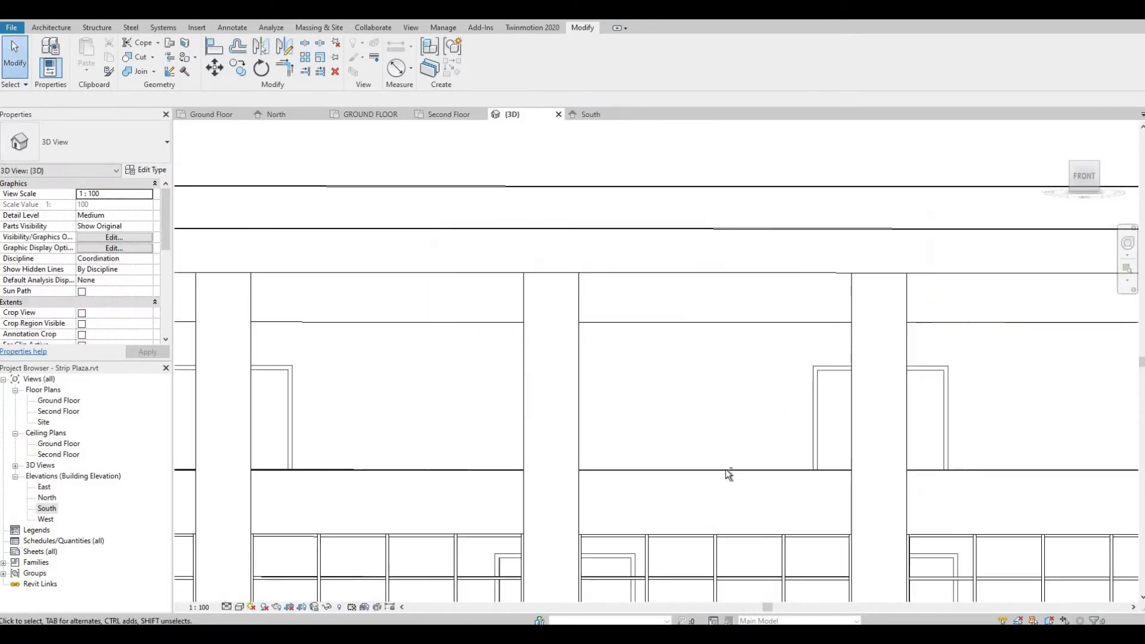
shift+middle_drag(728, 473, 534, 492)
scroll(516, 392, up, 2)
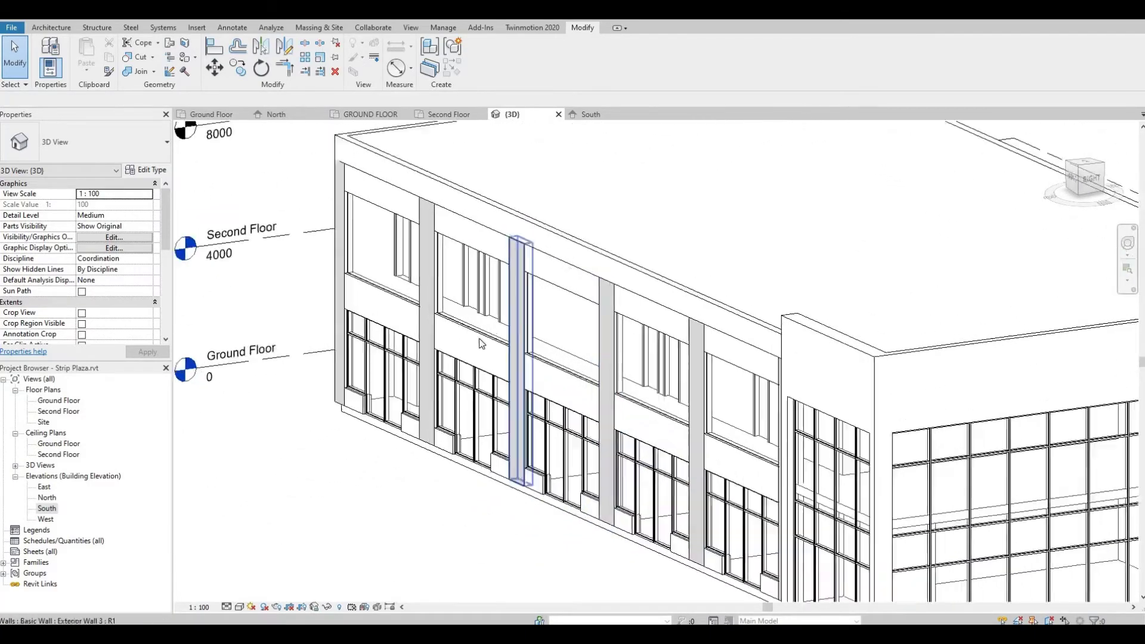
shift+middle_drag(496, 363, 729, 389)
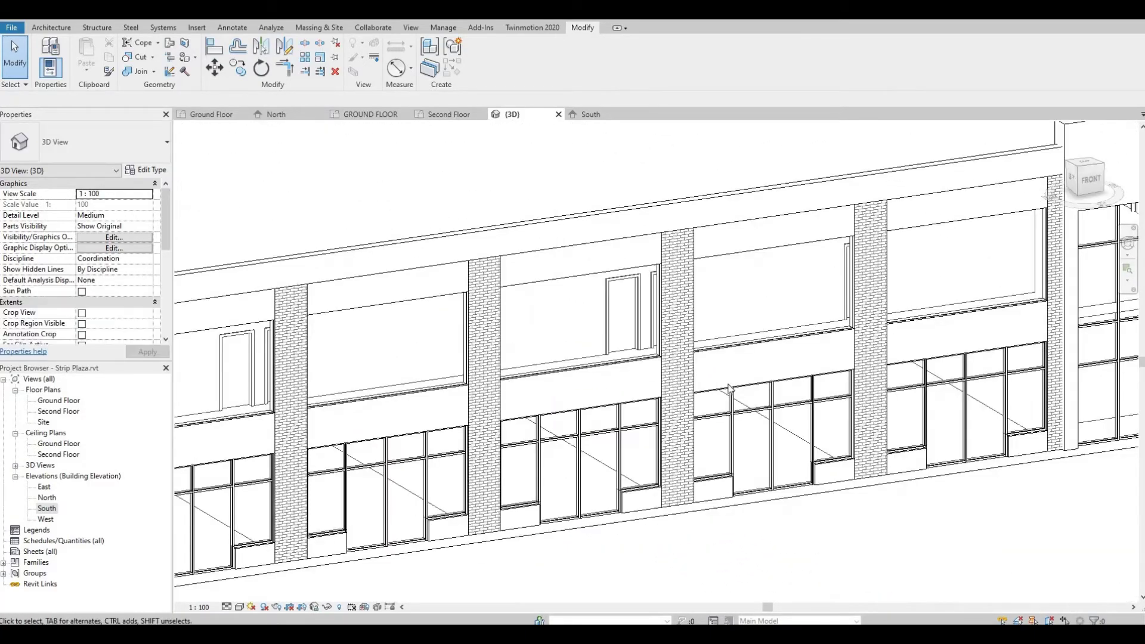
scroll(794, 409, up, 1)
mouse_move(801, 388)
middle_down()
mouse_move(794, 409)
mouse_move(877, 364)
mouse_move(921, 358)
middle_up()
scroll(793, 413, down, 1)
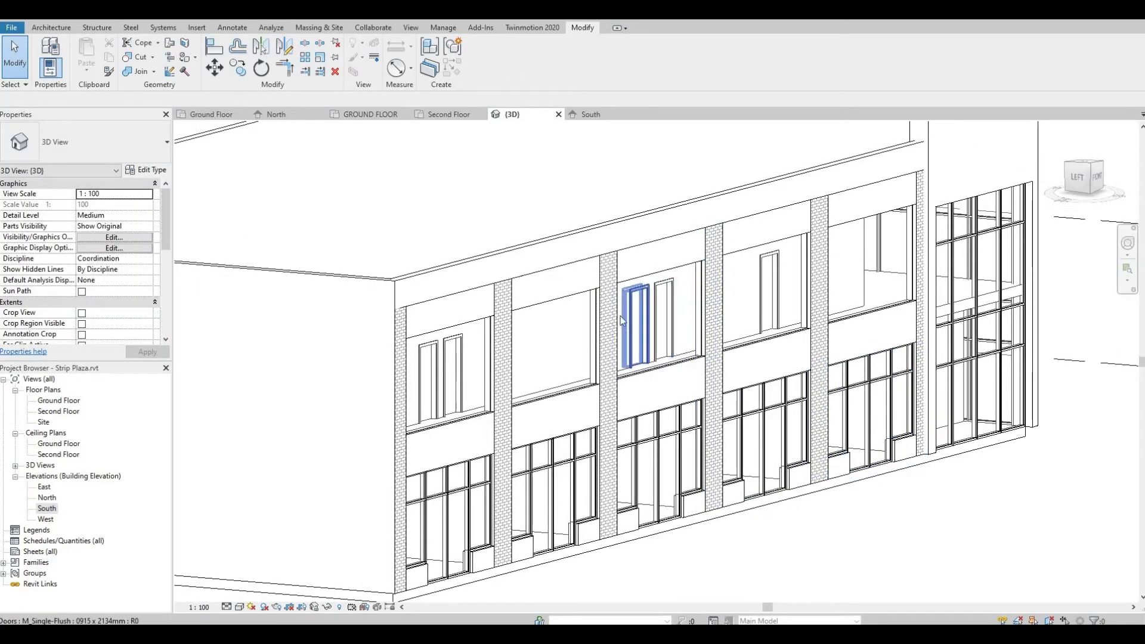
scroll(599, 316, up, 1)
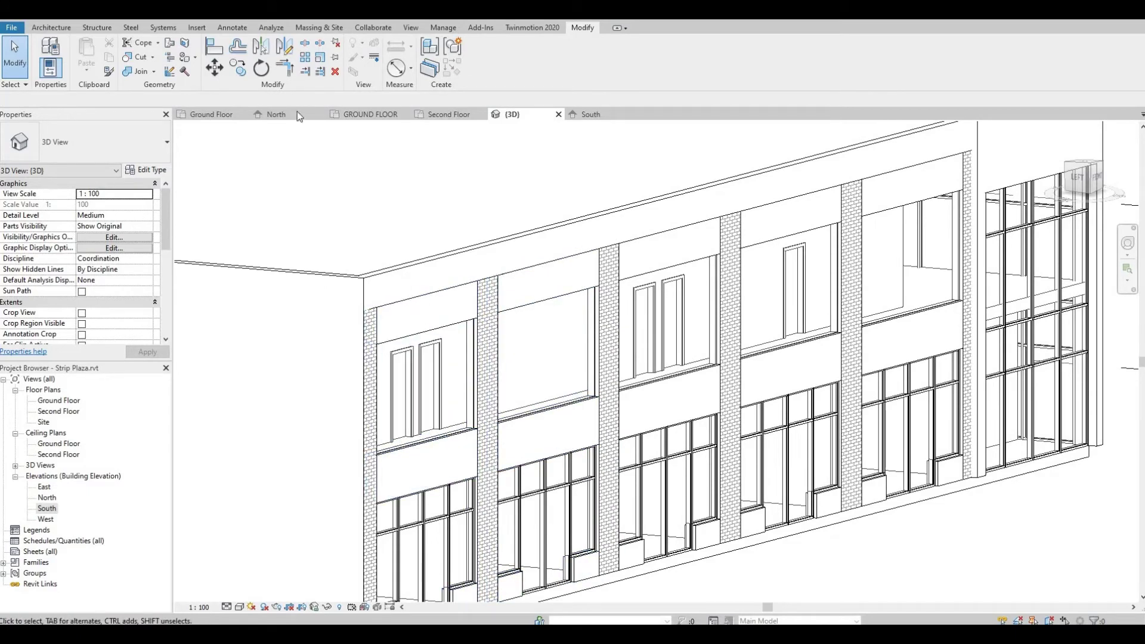
In the South elevation, add three vertical curtain grid lines at 1250 mm spacing to the second-floor curtain wall between grids 1 and 2
click(46, 28)
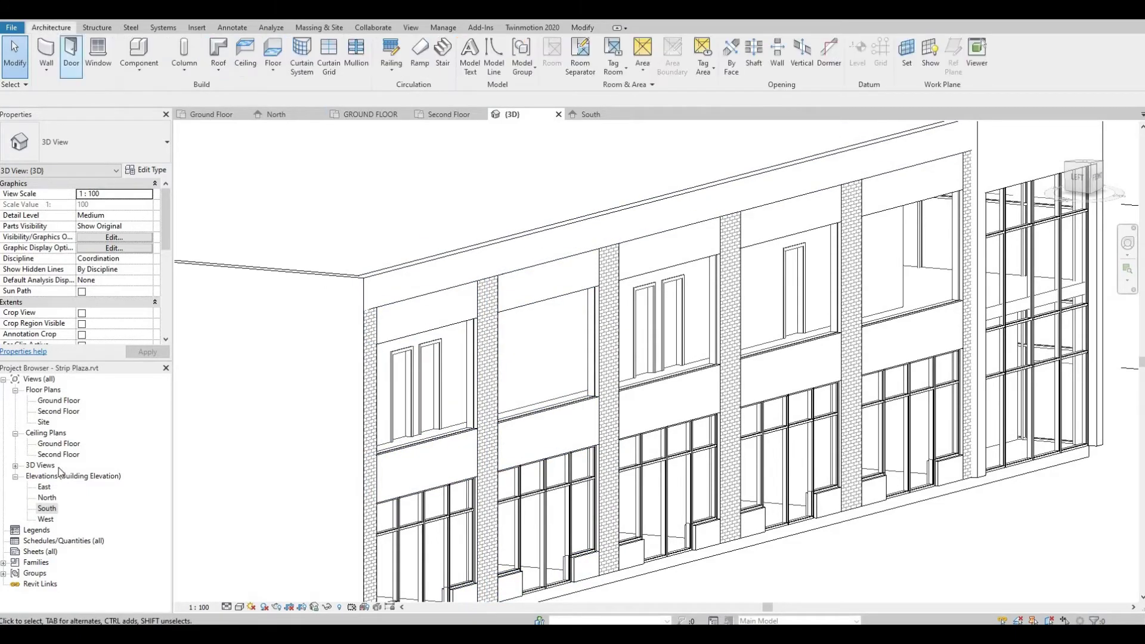
double_click(48, 508)
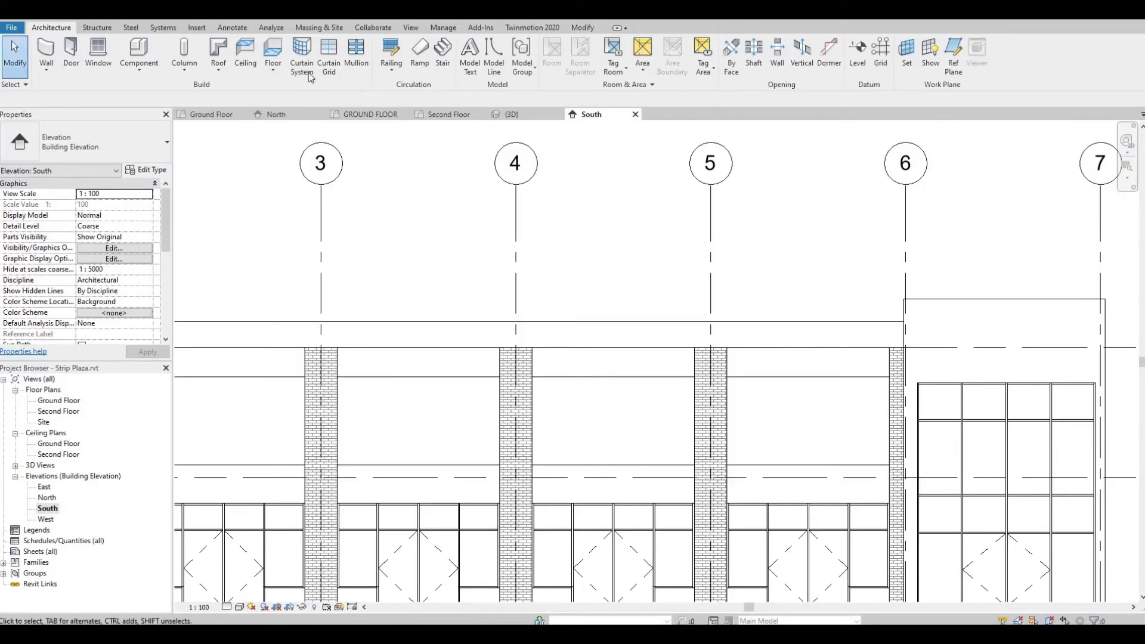
click(335, 69)
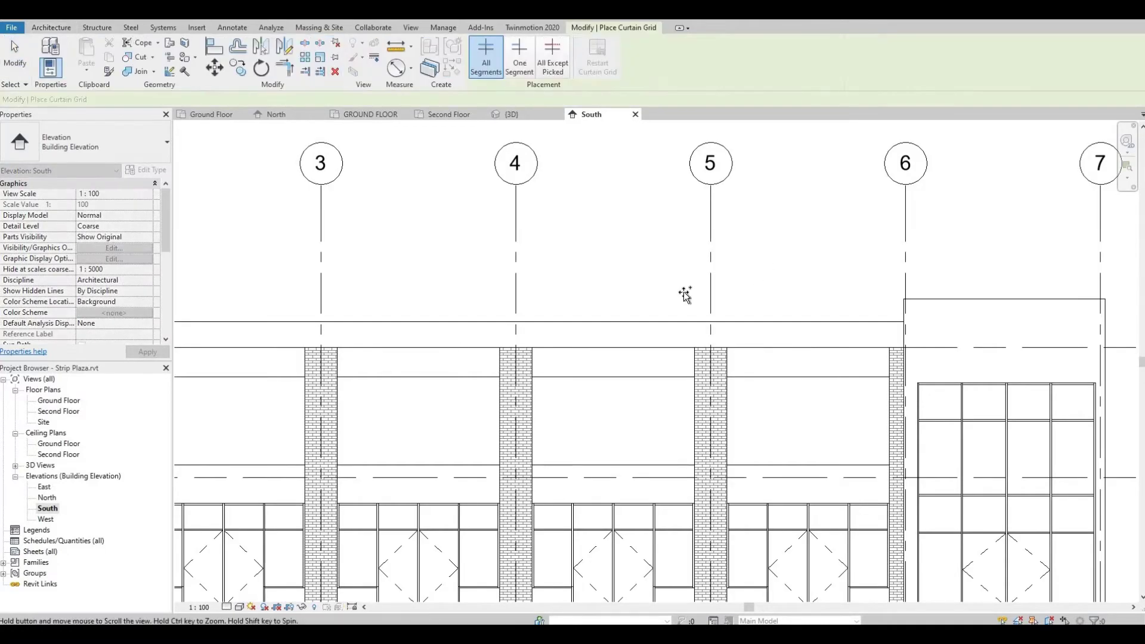
scroll(383, 320, down, 2)
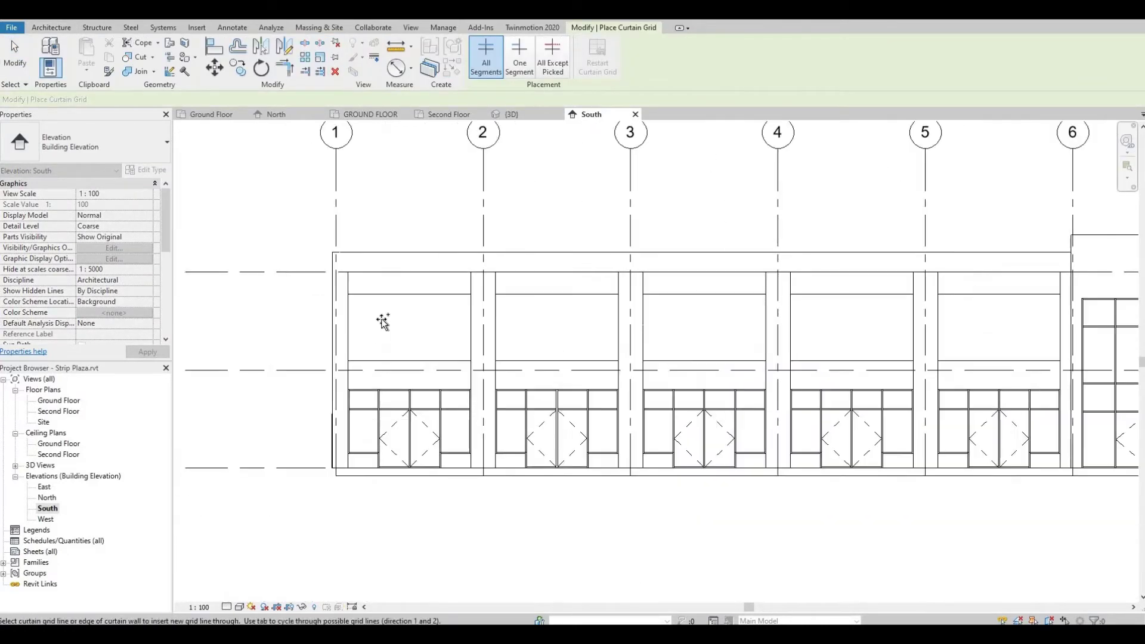
click(417, 294)
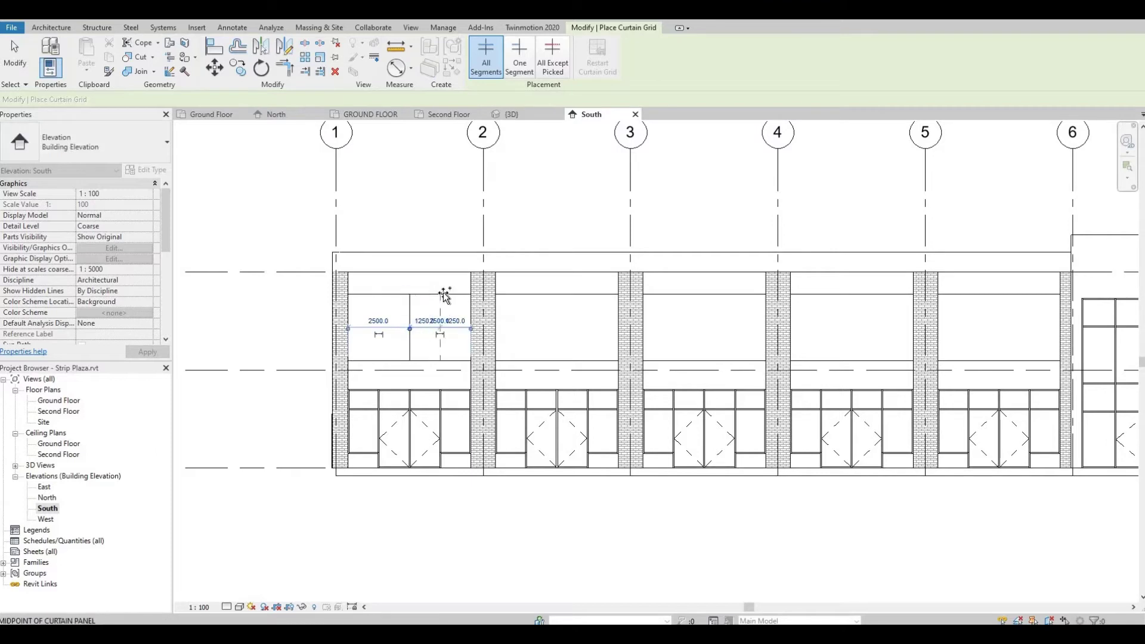
click(444, 294)
click(462, 296)
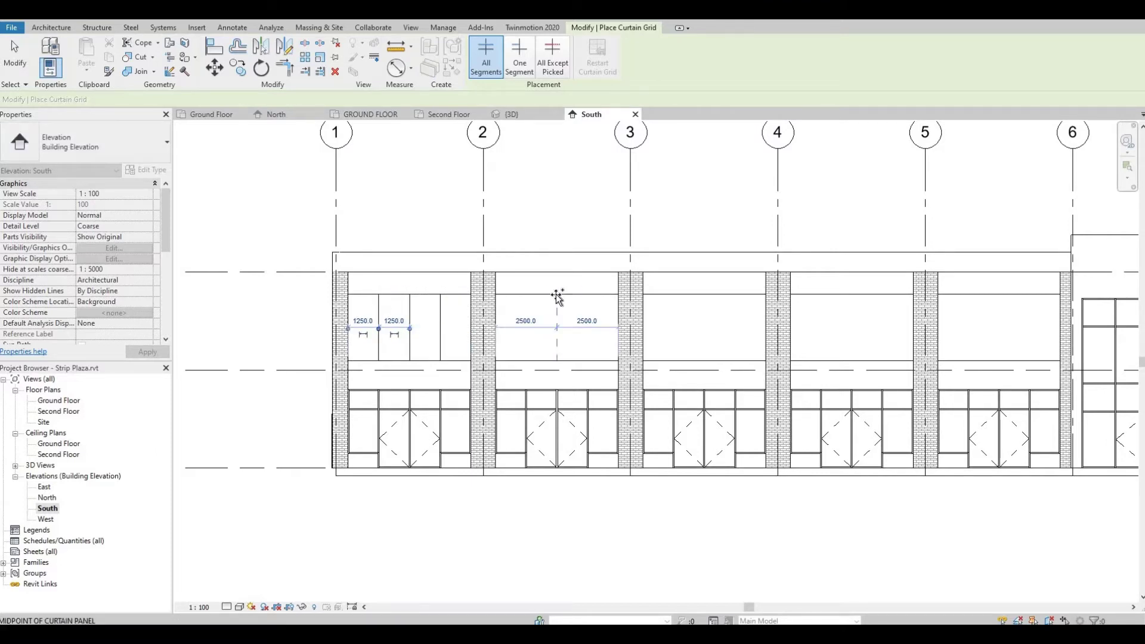
Divide the second-floor curtain walls between grids 2 and 4 with three vertical curtain grid lines each at 1250 mm spacing
click(557, 295)
click(589, 296)
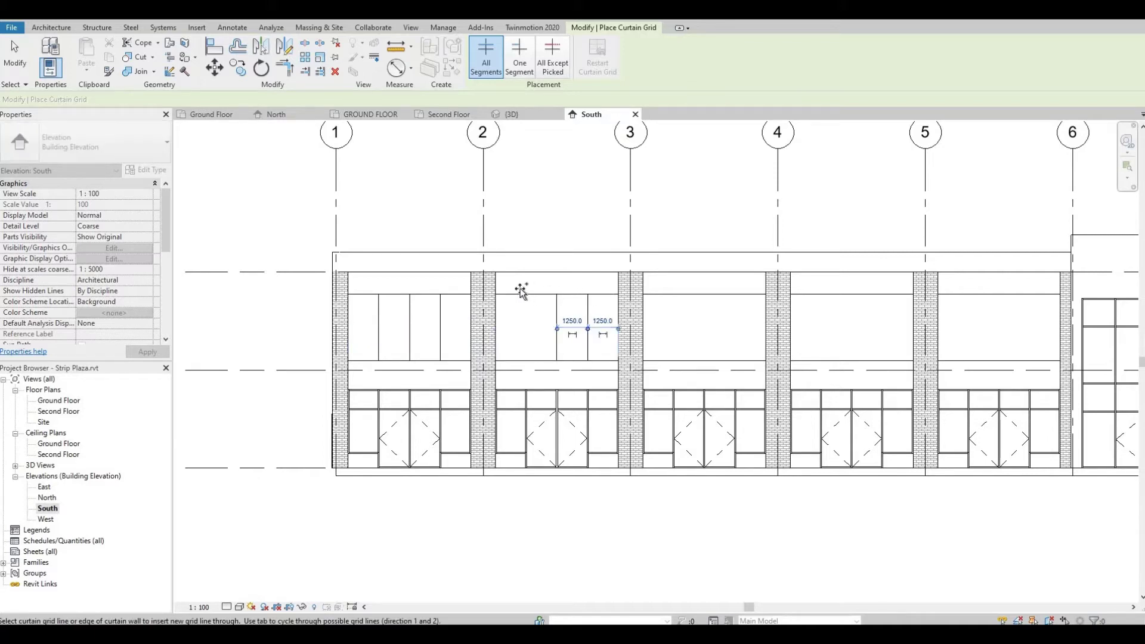
click(527, 295)
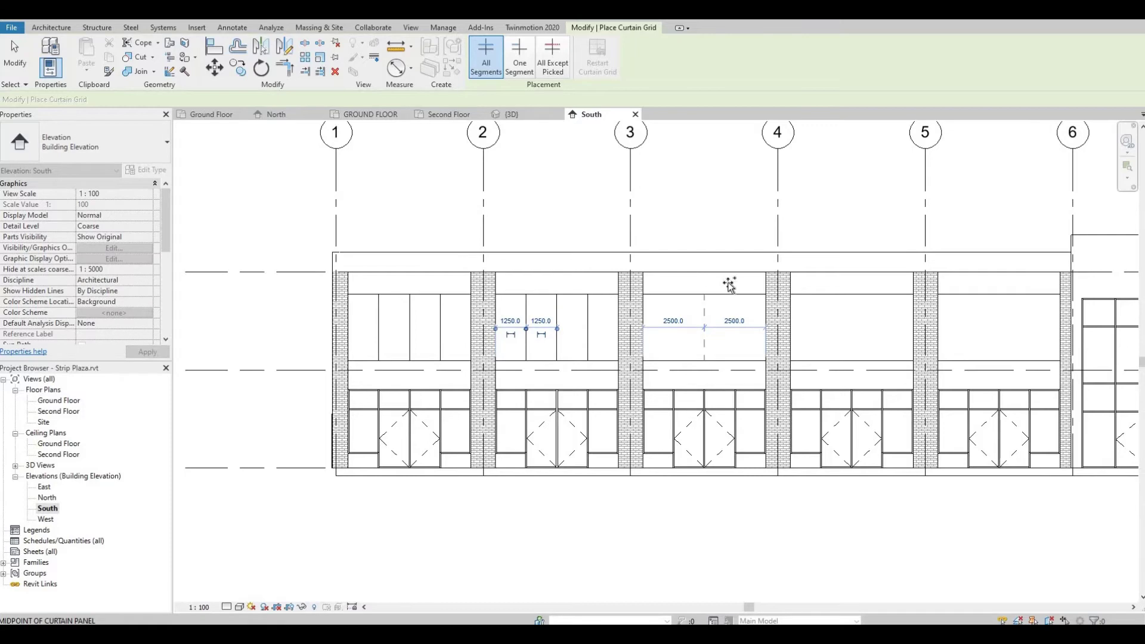
scroll(685, 297, up, 3)
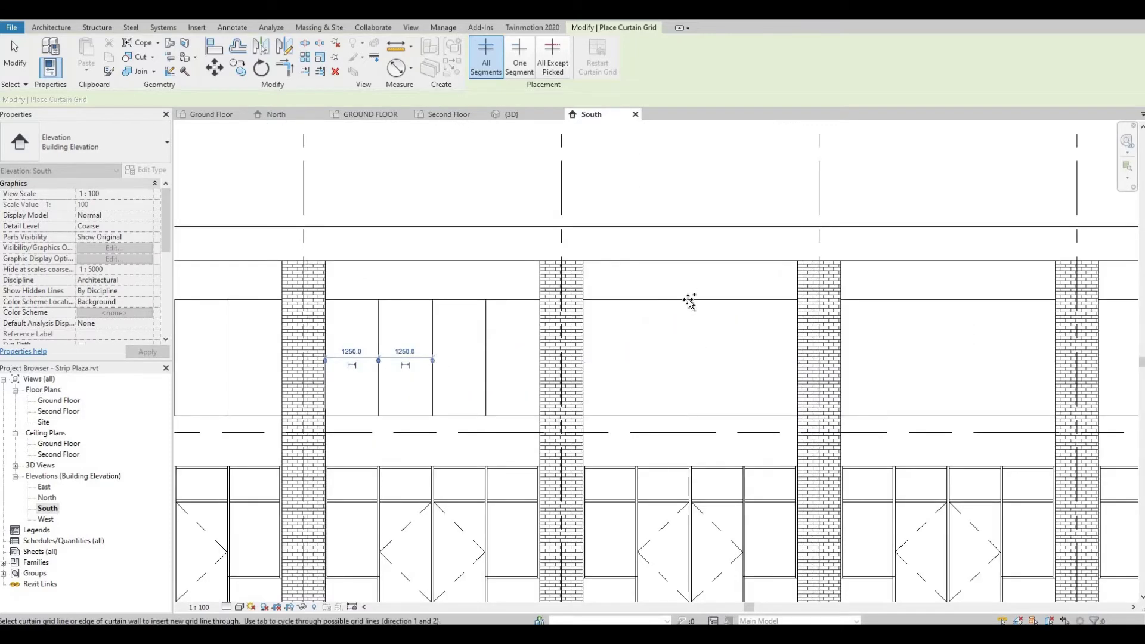
click(660, 305)
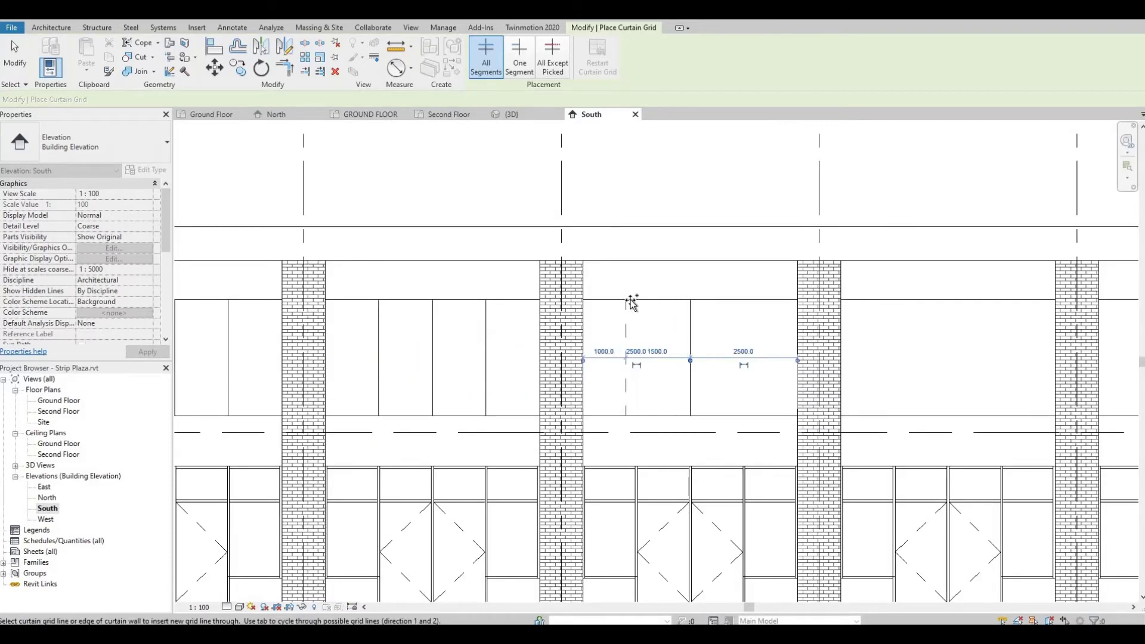
click(742, 296)
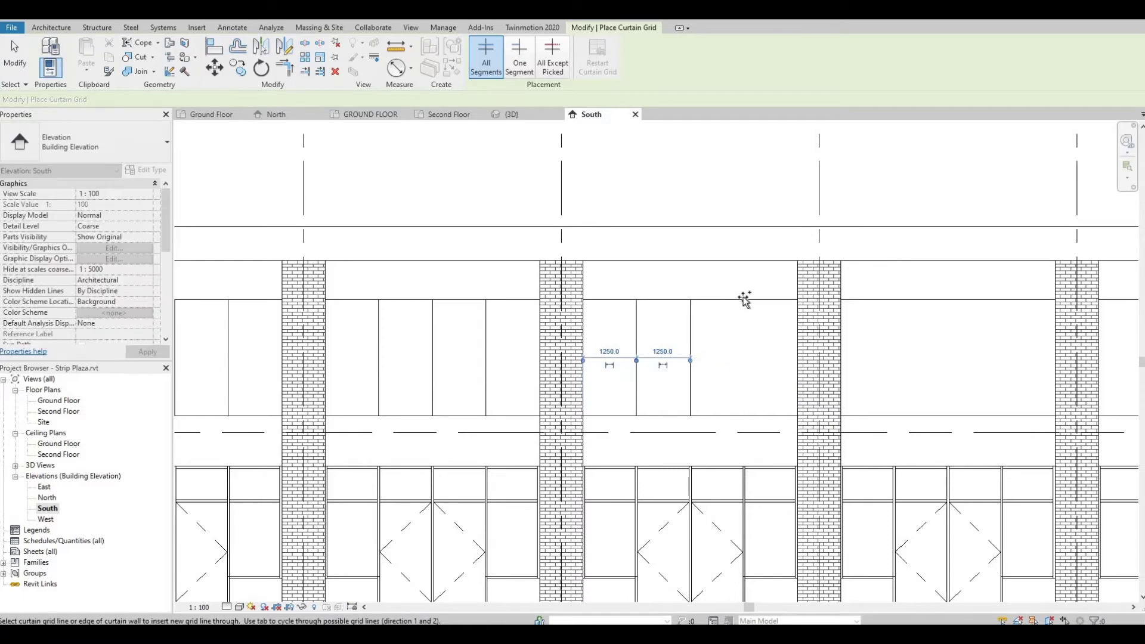
click(745, 331)
Divide the second-floor curtain walls between grids 4 and 6 with three vertical curtain grid lines each, four equal panels per bay
middle_drag(952, 304, 724, 314)
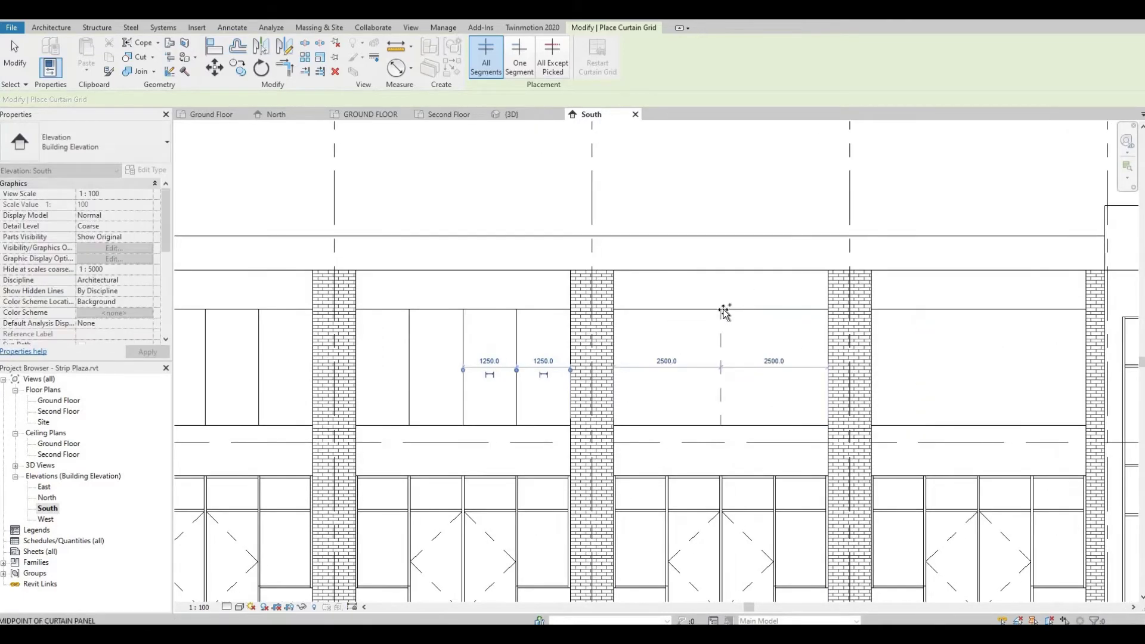
click(723, 311)
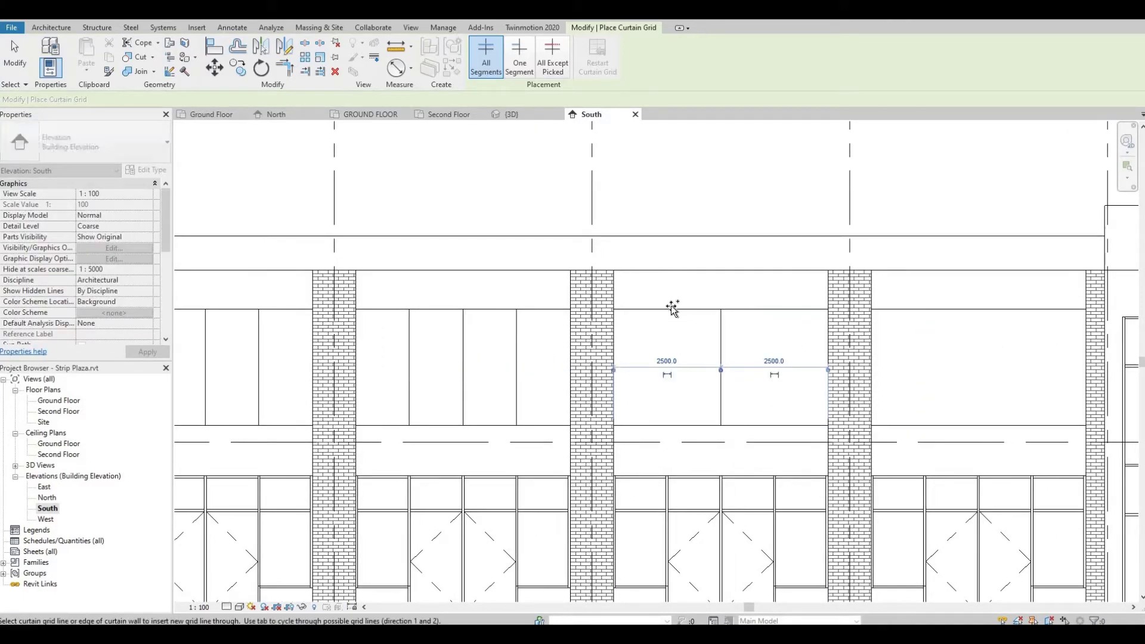
click(755, 308)
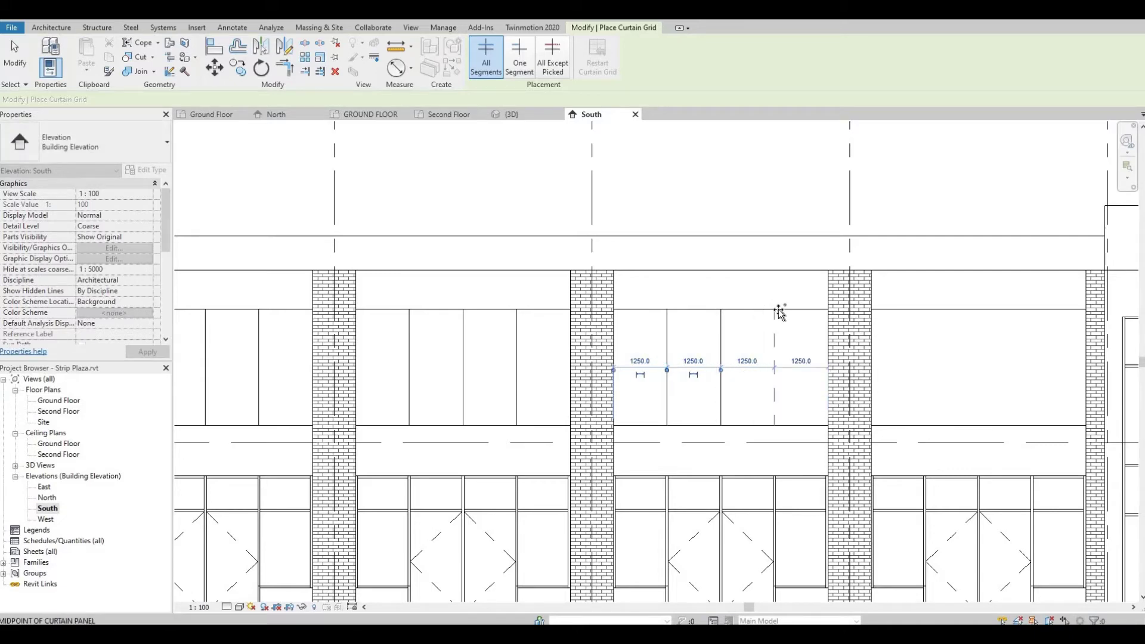
click(775, 331)
middle_drag(982, 312, 753, 322)
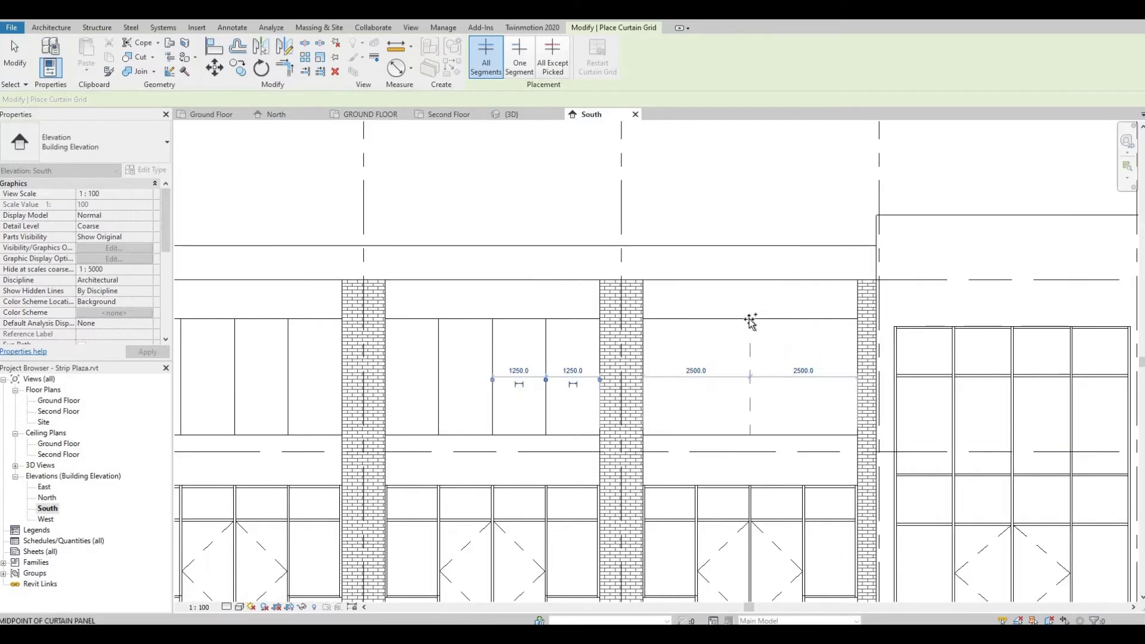
click(698, 318)
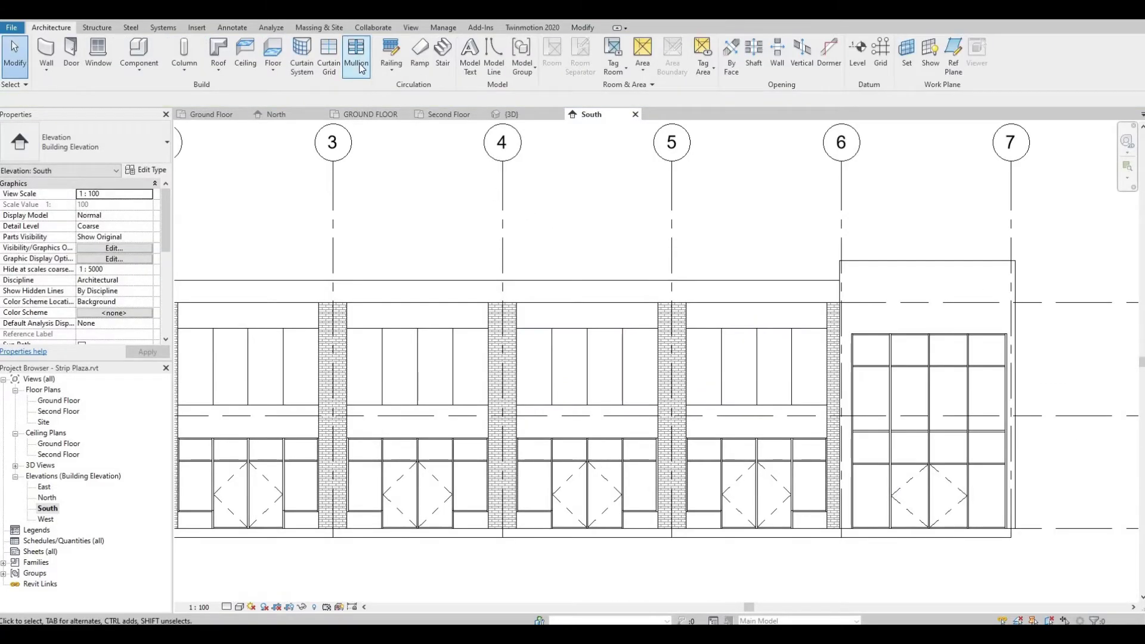
Place 50mm x 150mm rectangular mullions on all grid lines of the five second-floor curtain walls between grids 1 and 6
click(361, 68)
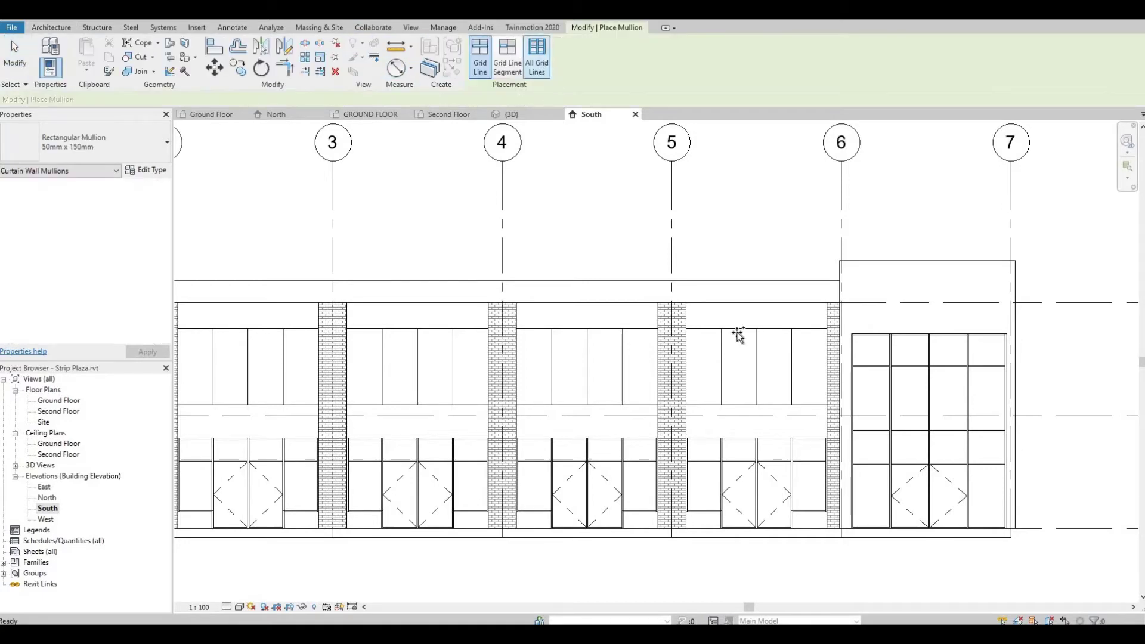
click(754, 330)
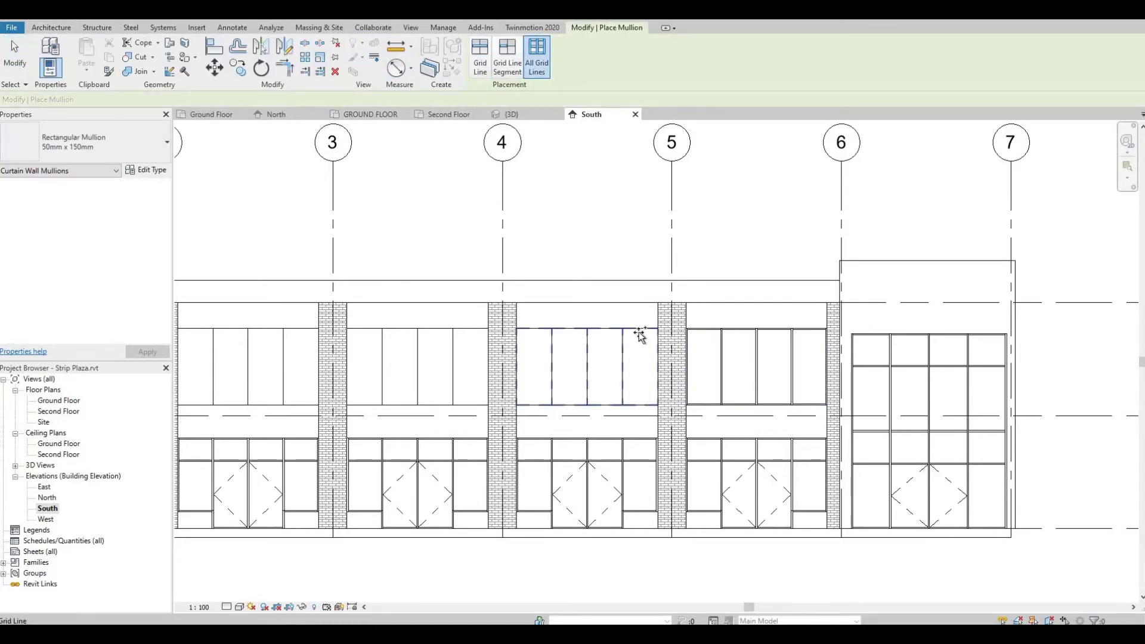
click(568, 327)
click(388, 332)
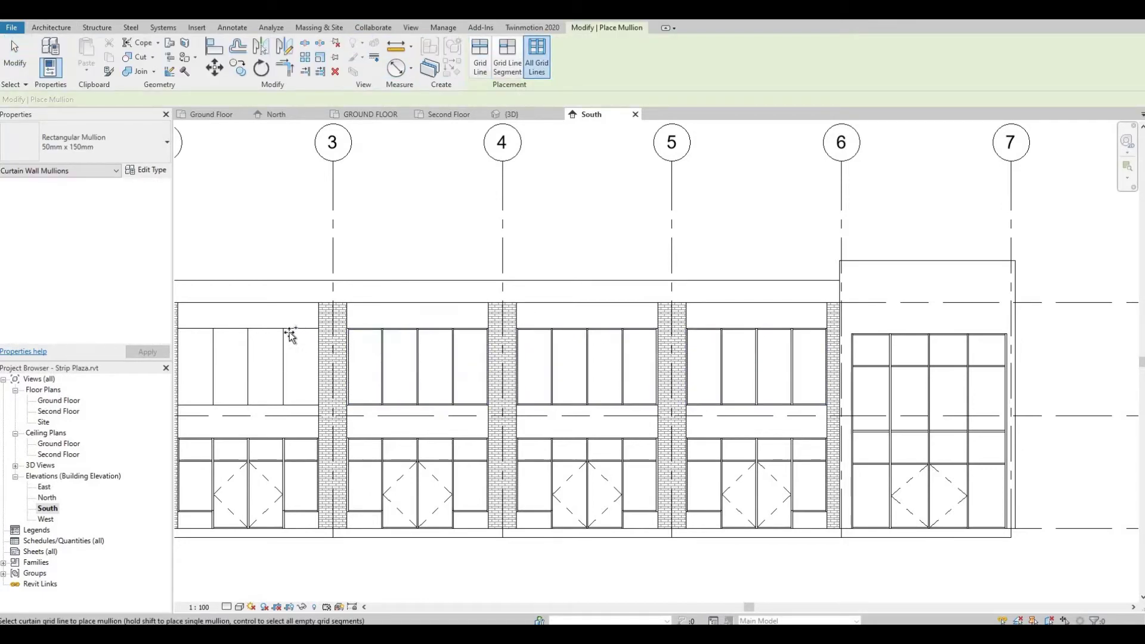
middle_drag(288, 327, 386, 292)
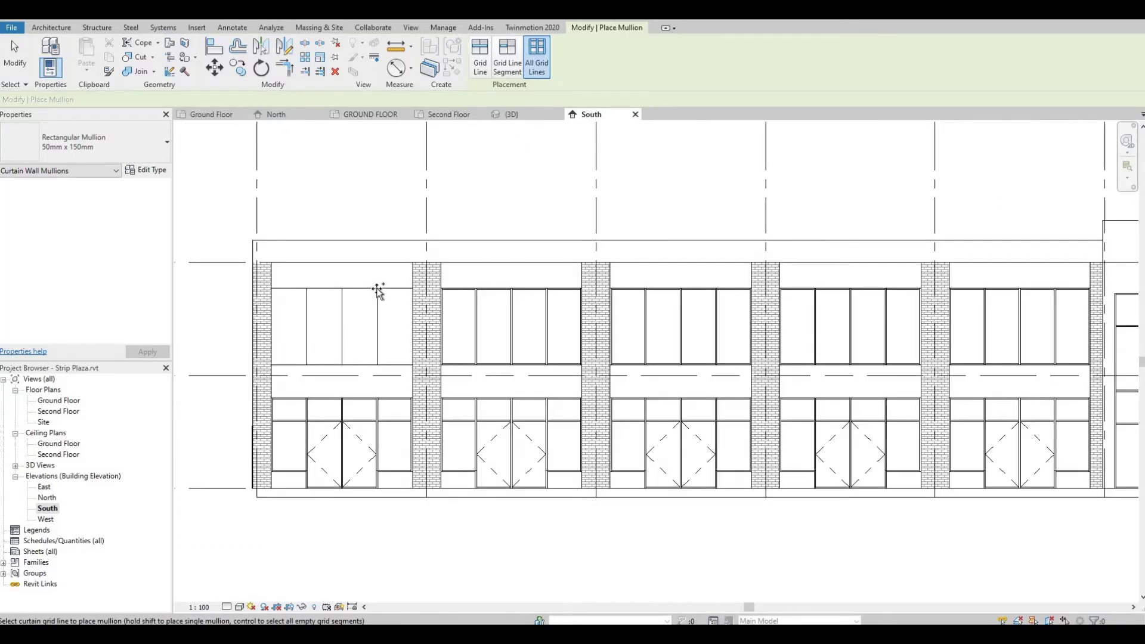
click(387, 293)
key(Escape)
key(Escape)
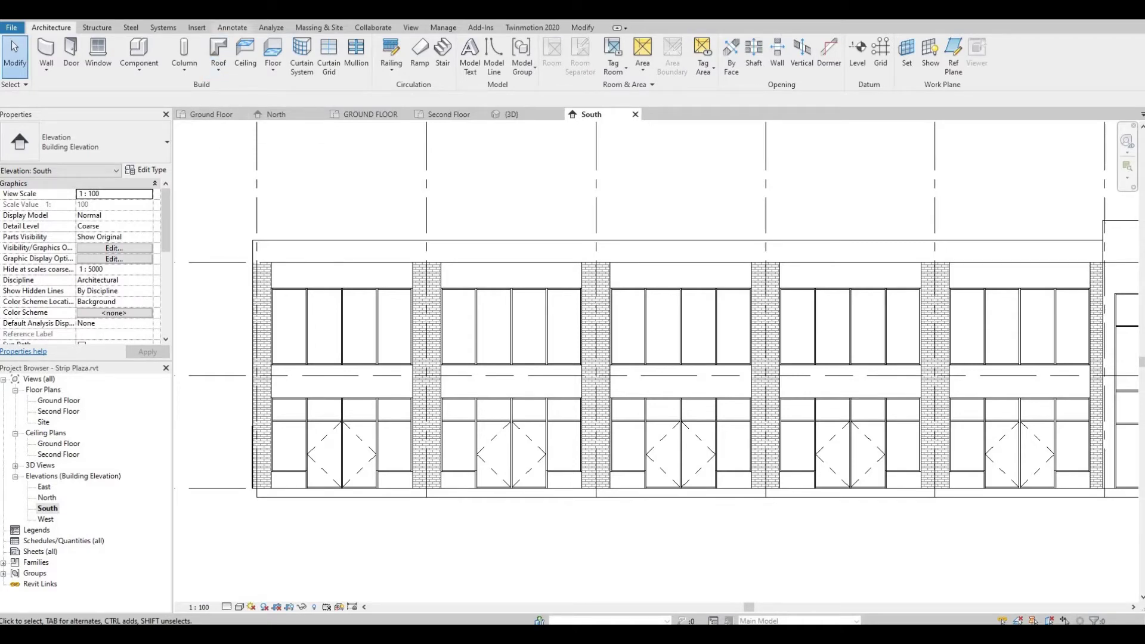
Examine the second-floor mullions along the south facade in the 3D view
click(511, 113)
scroll(582, 344, up, 3)
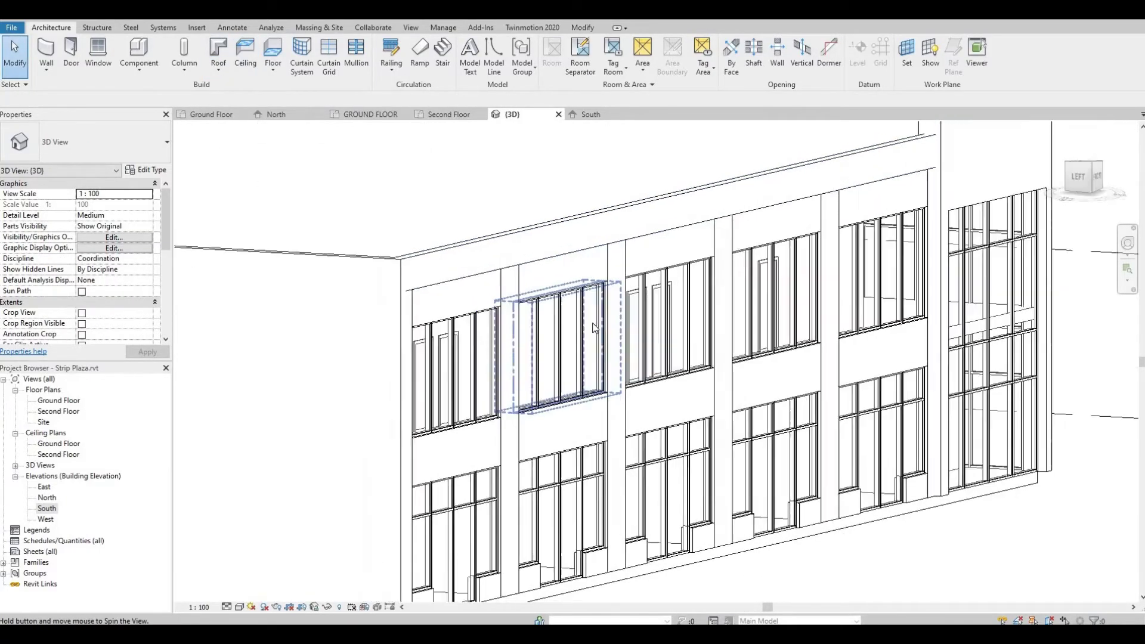
scroll(594, 310, down, 3)
middle_drag(638, 325, 590, 309)
scroll(709, 311, up, 2)
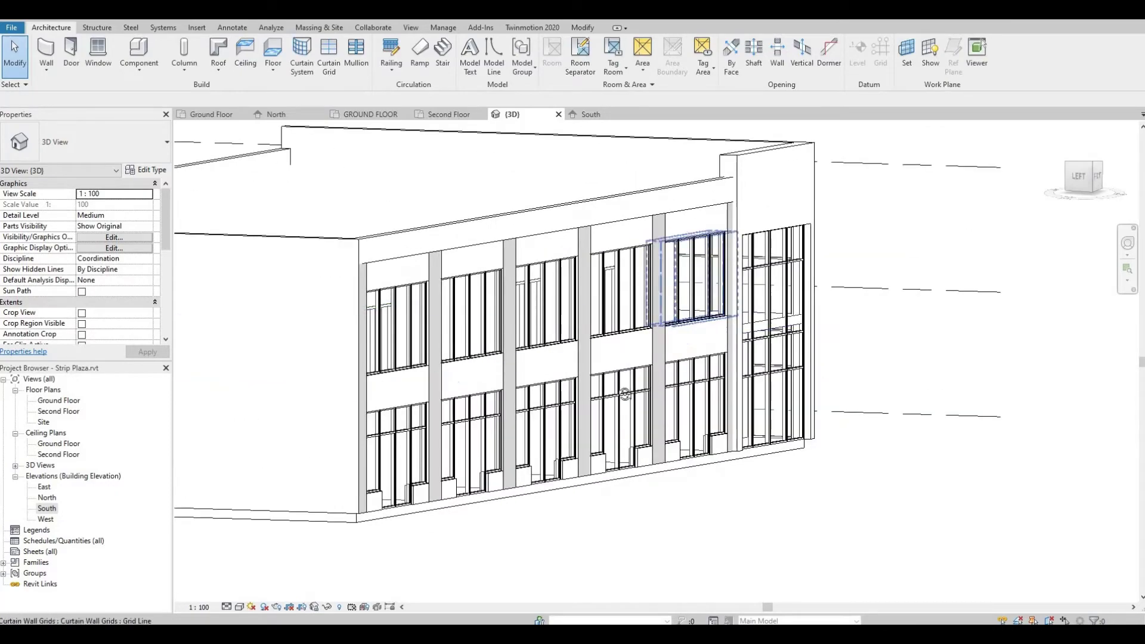
shift+middle_drag(431, 406, 644, 363)
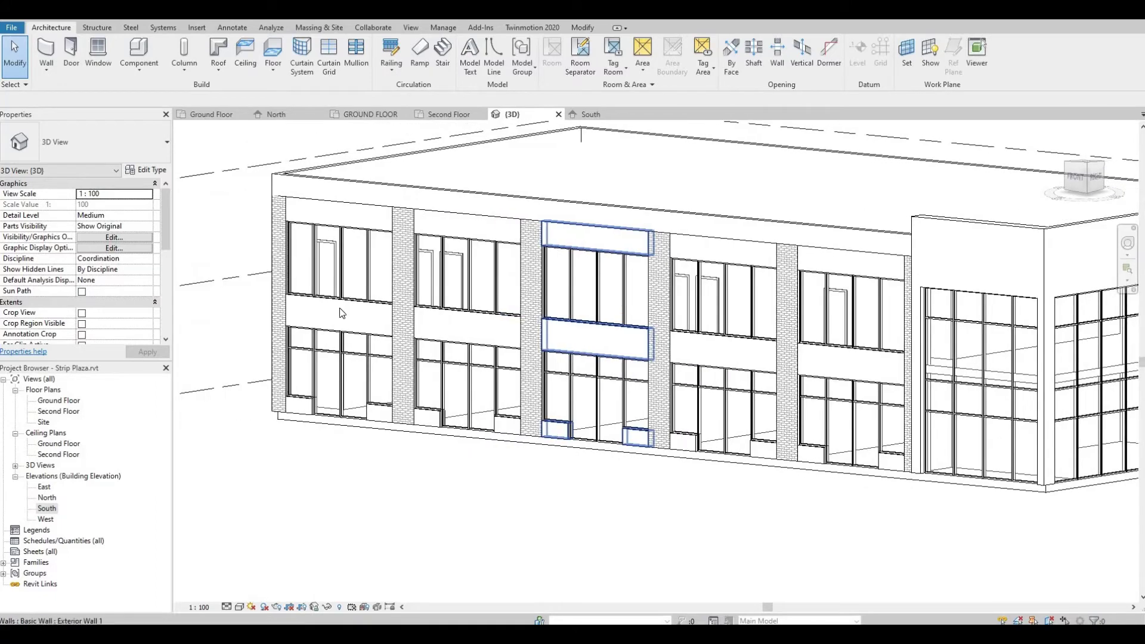
Set the Brick, Common structure layer of the six facade piers' type, Exterior Wall 3, to 500 mm thick
click(276, 240)
ctrl+click(414, 229)
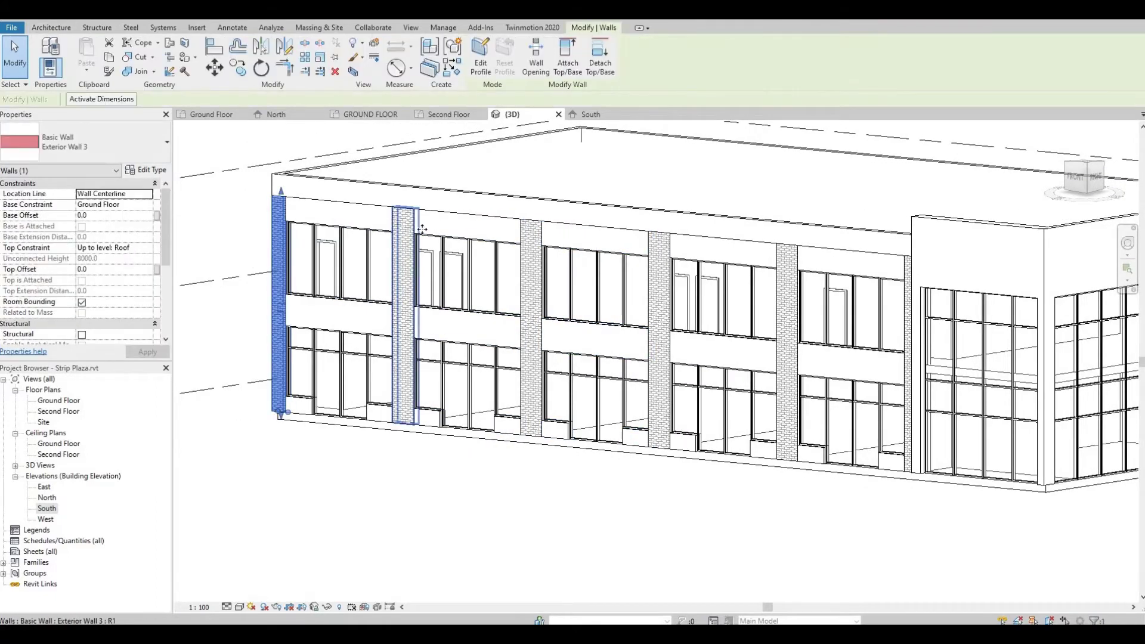
ctrl+click(537, 246)
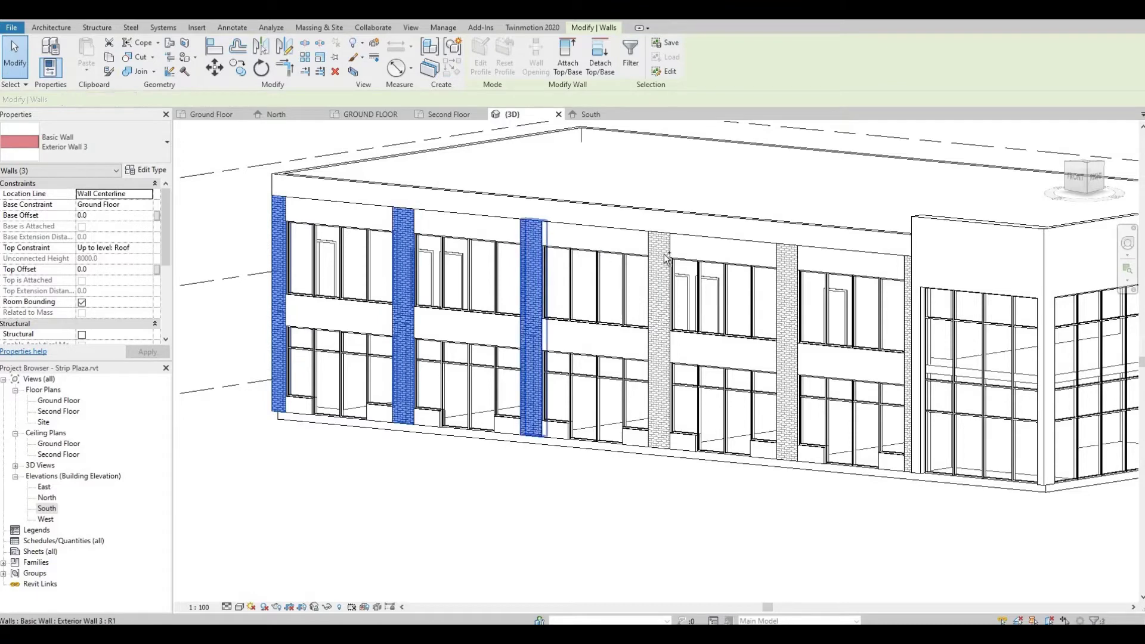
ctrl+click(795, 269)
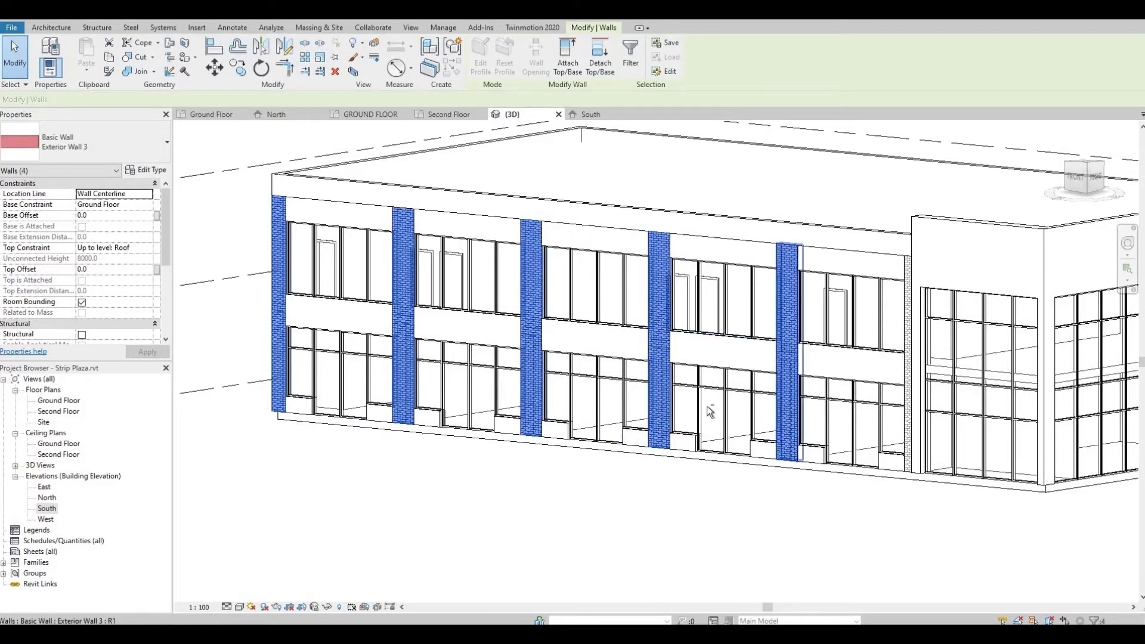
shift+middle_drag(787, 382, 859, 186)
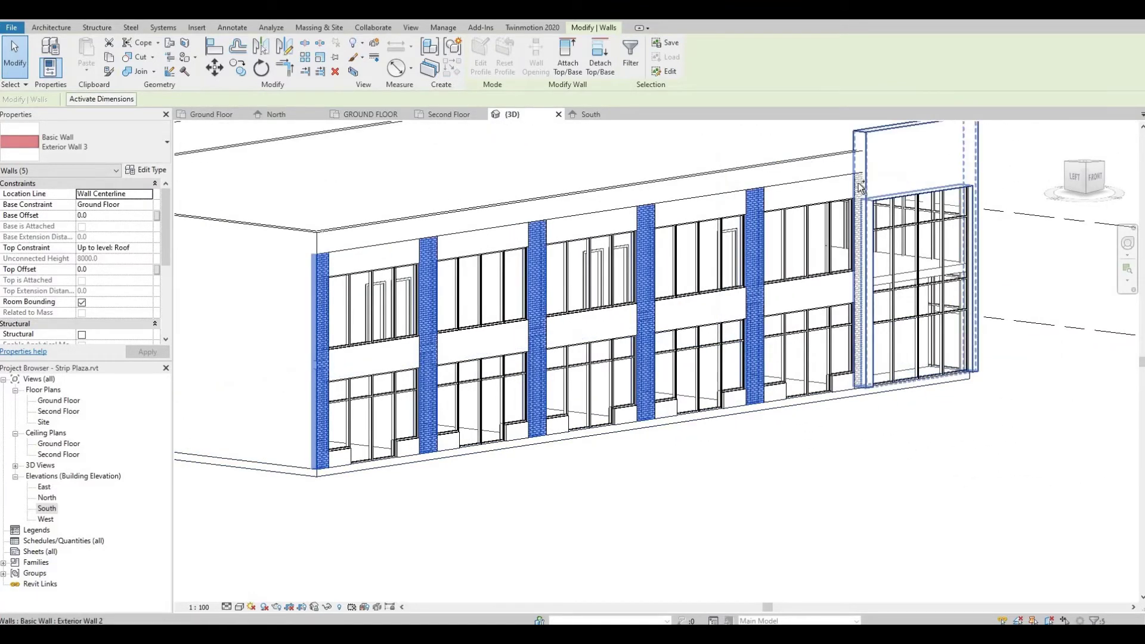
ctrl+click(846, 204)
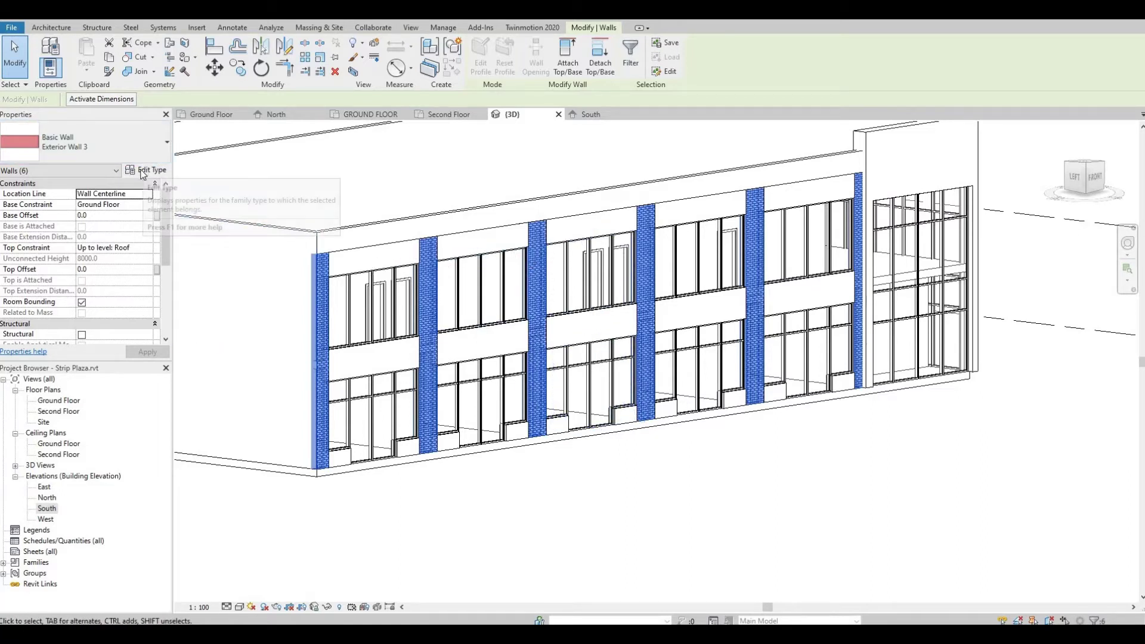
double_click(569, 201)
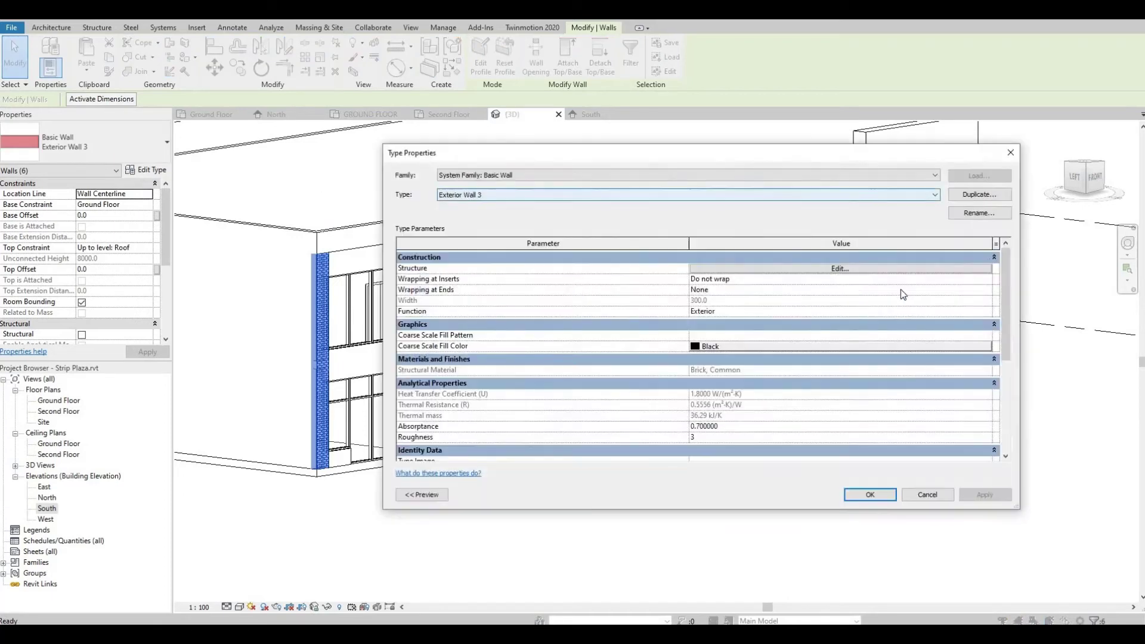
click(836, 269)
click(749, 271)
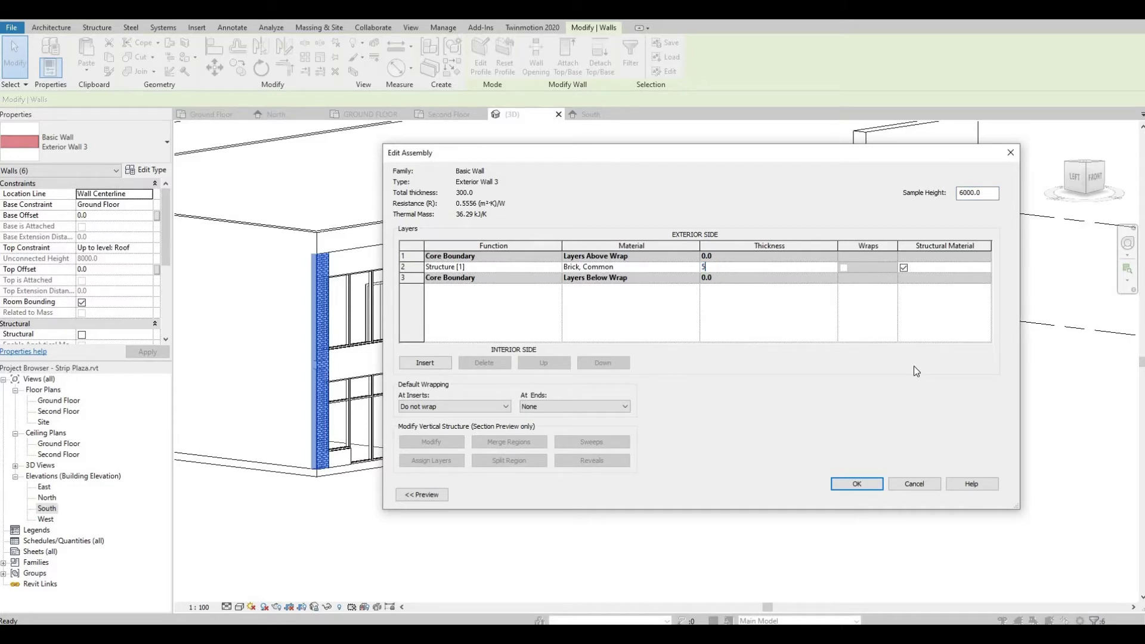
click(853, 483)
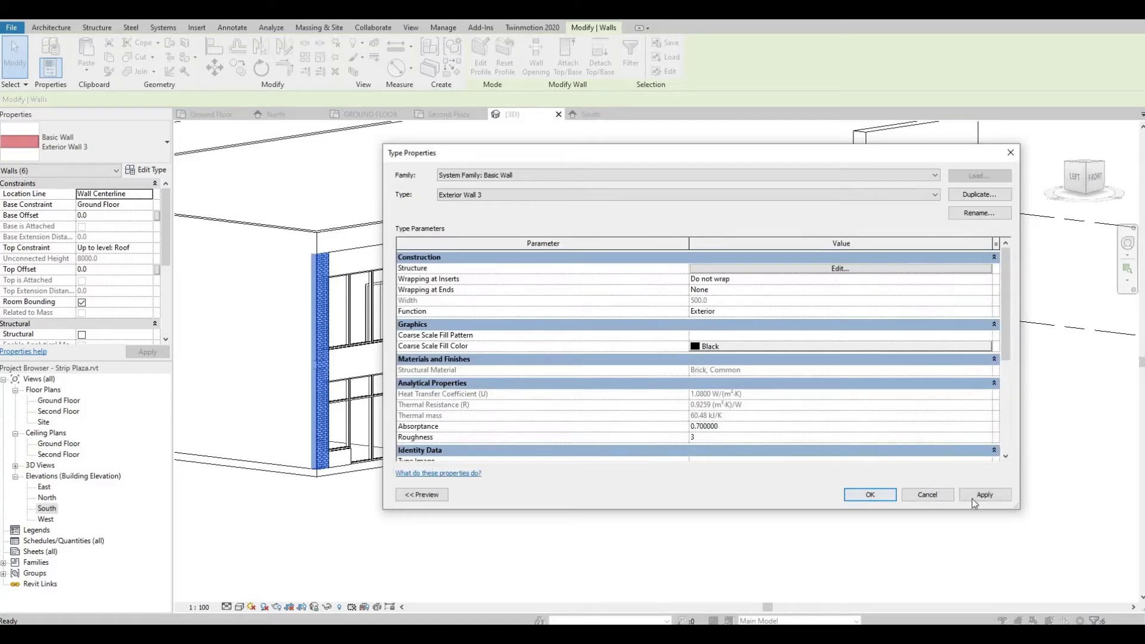
click(973, 498)
click(856, 496)
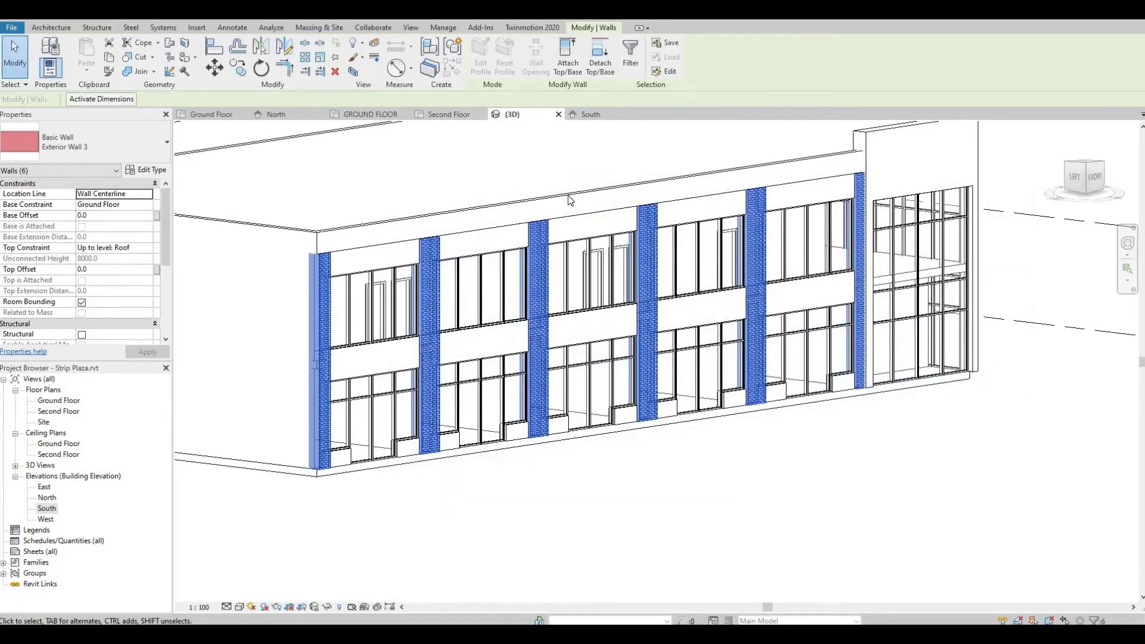
scroll(571, 200, up, 5)
key(Escape)
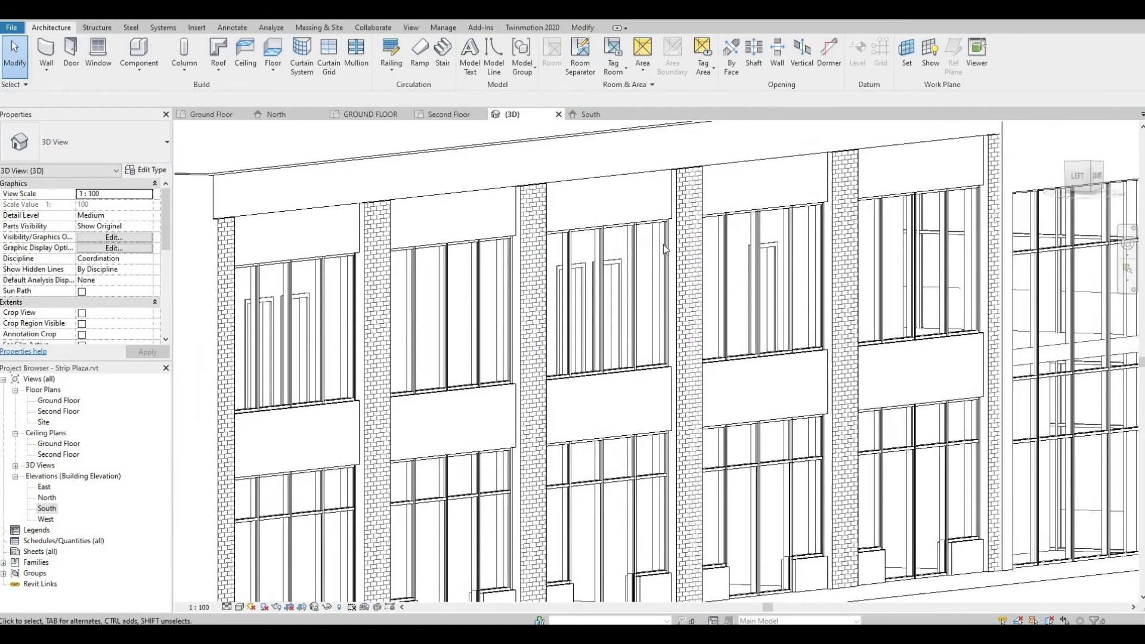
scroll(666, 249, down, 3)
scroll(774, 351, up, 3)
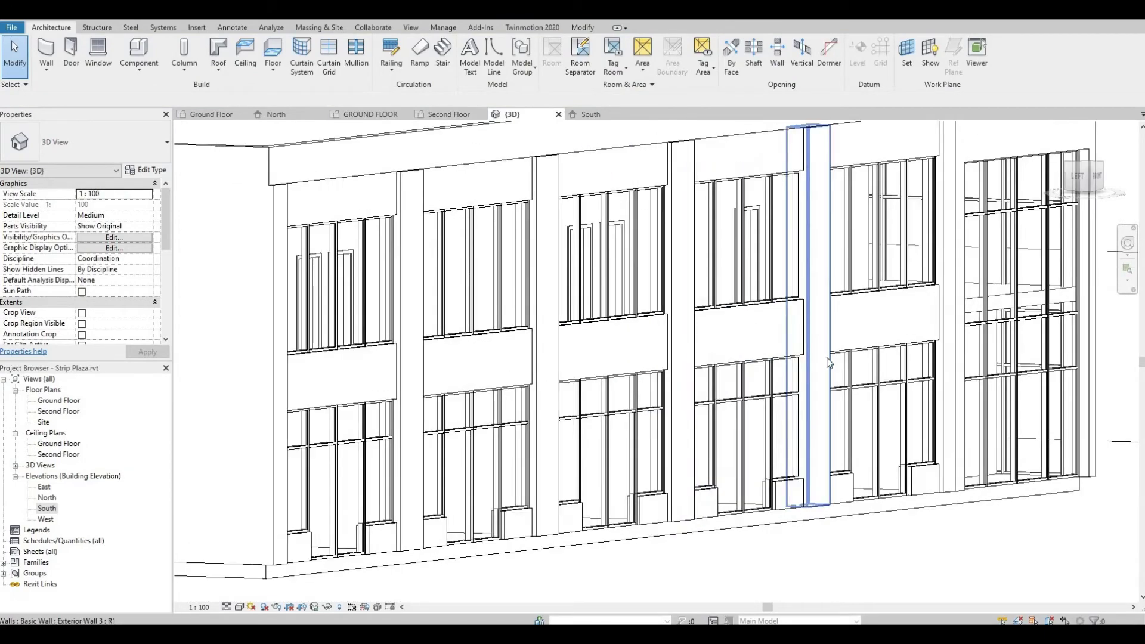
Examine the thickened brick piers along the south facade in the 3D view
scroll(826, 363, down, 3)
scroll(825, 366, up, 2)
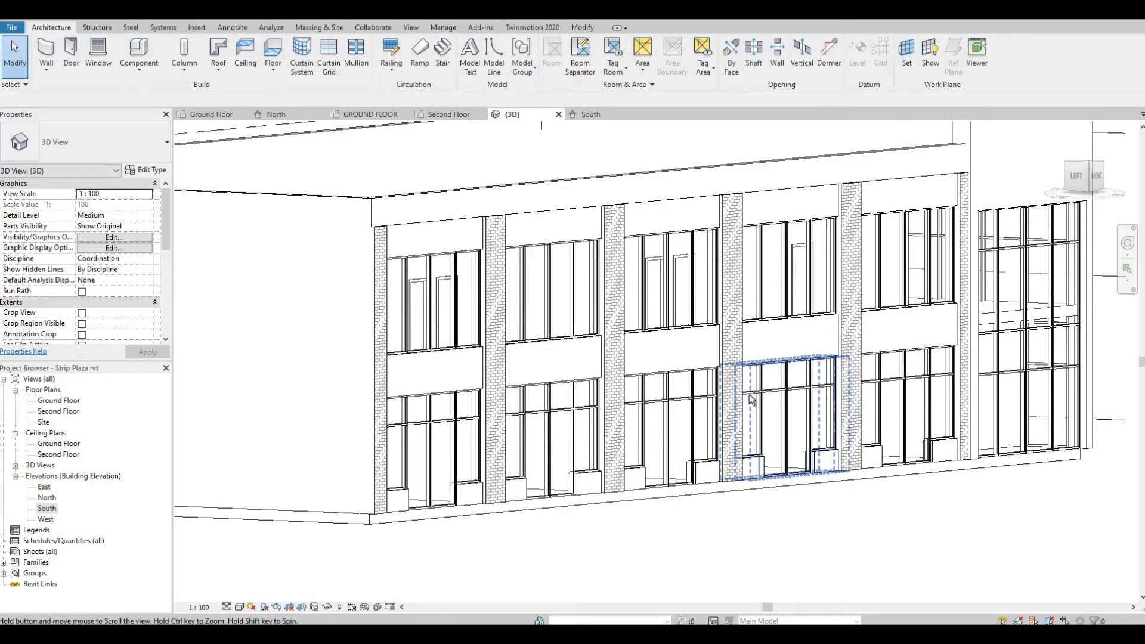
middle_drag(728, 358, 671, 399)
scroll(556, 356, down, 3)
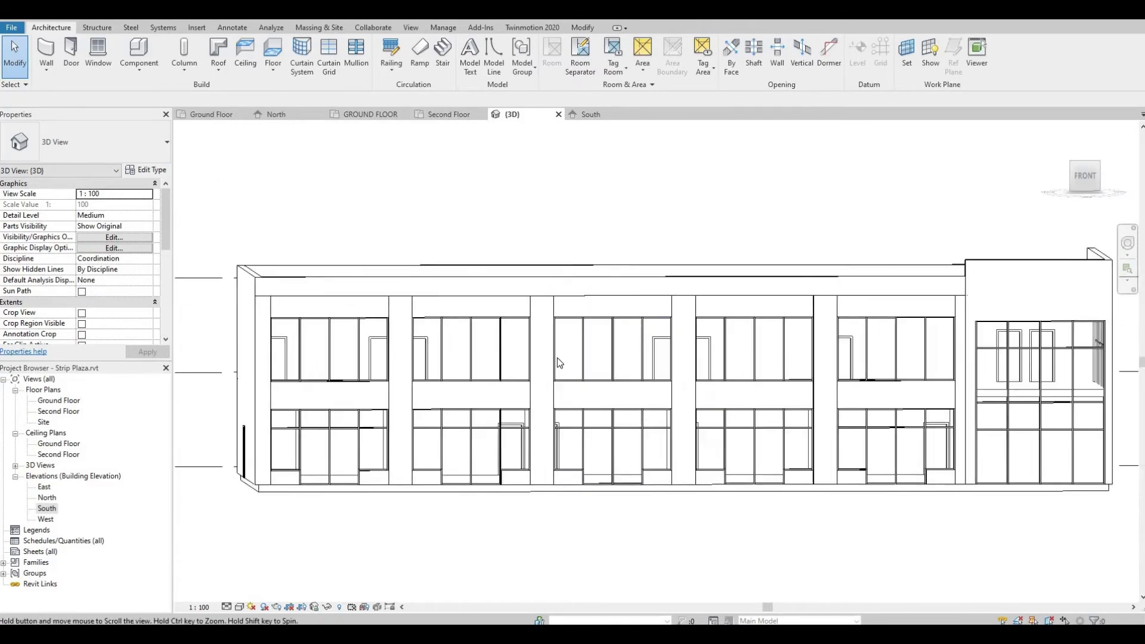
scroll(560, 355, up, 2)
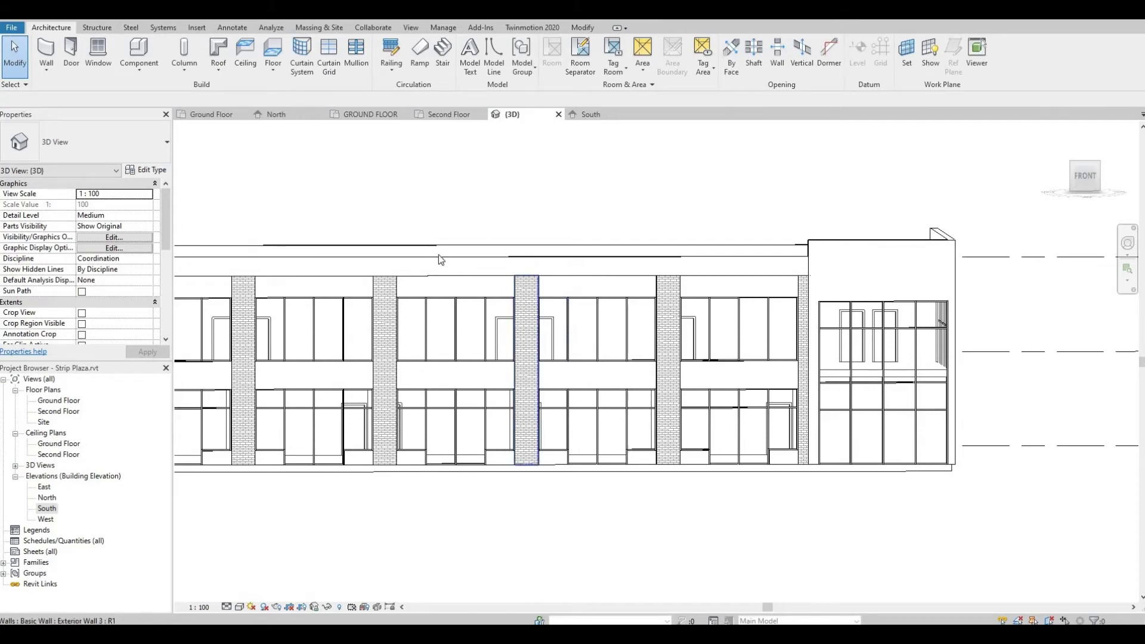
mouse_move(531, 314)
shift+middle_down()
mouse_move(567, 289)
mouse_move(524, 298)
shift+middle_up()
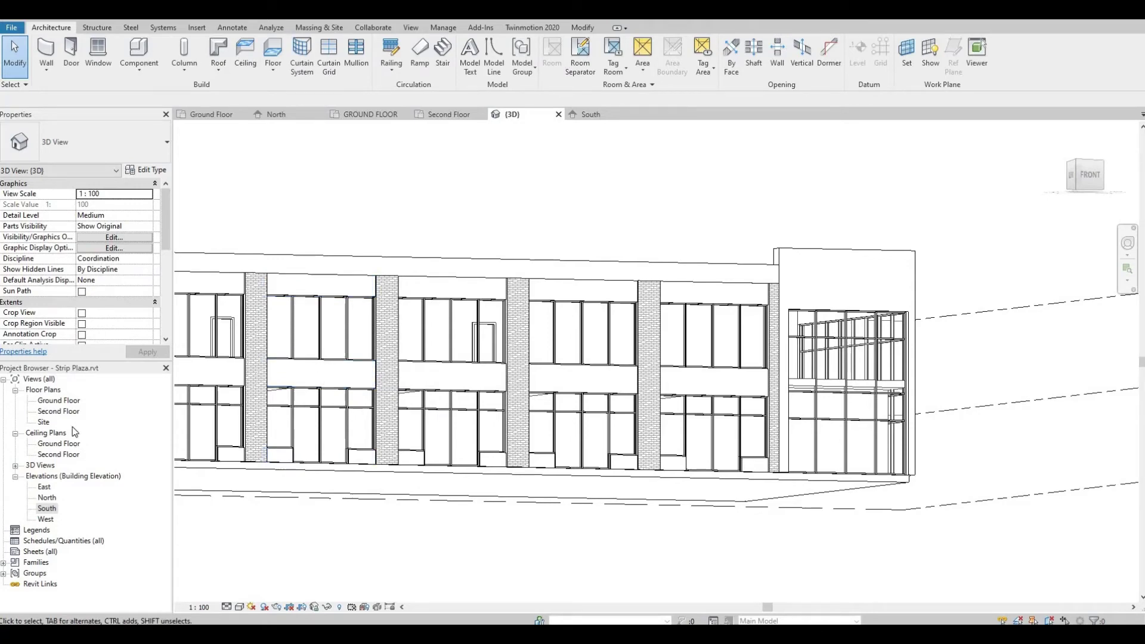
Start a rectangular floor boundary sketch in the Ground Floor plan with the floor's level set to Second Floor
double_click(59, 401)
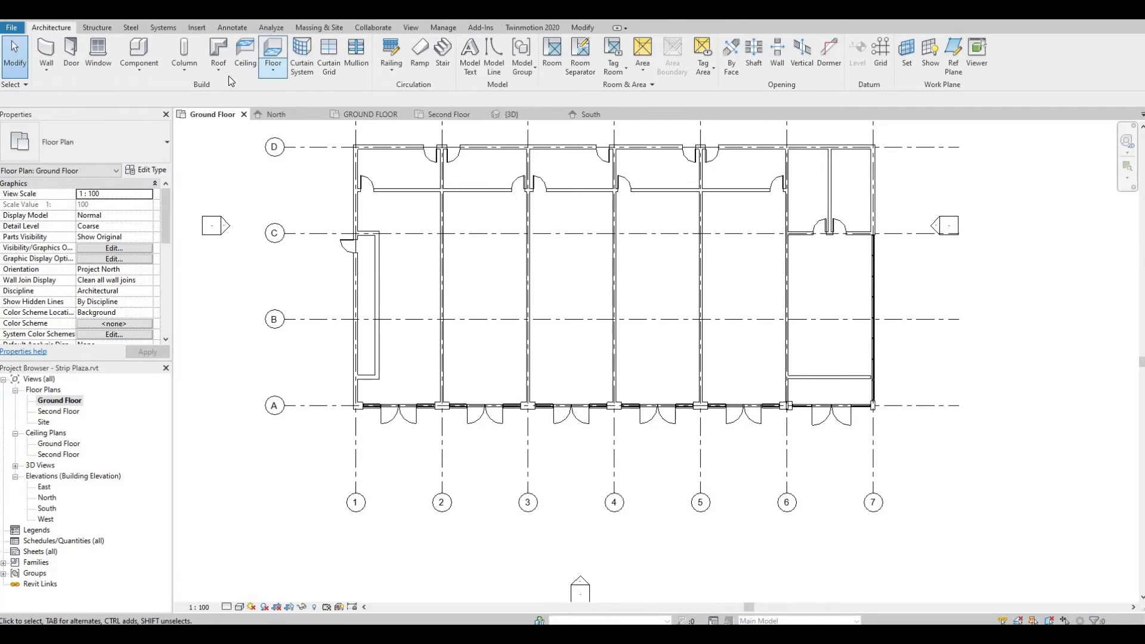
click(271, 57)
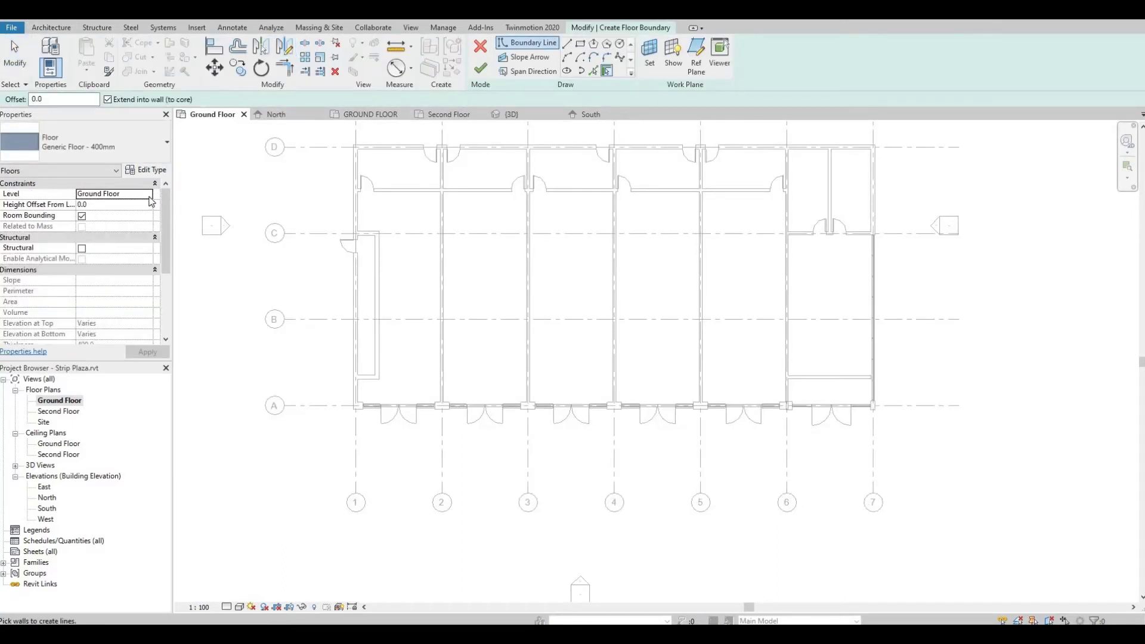
click(149, 198)
click(98, 214)
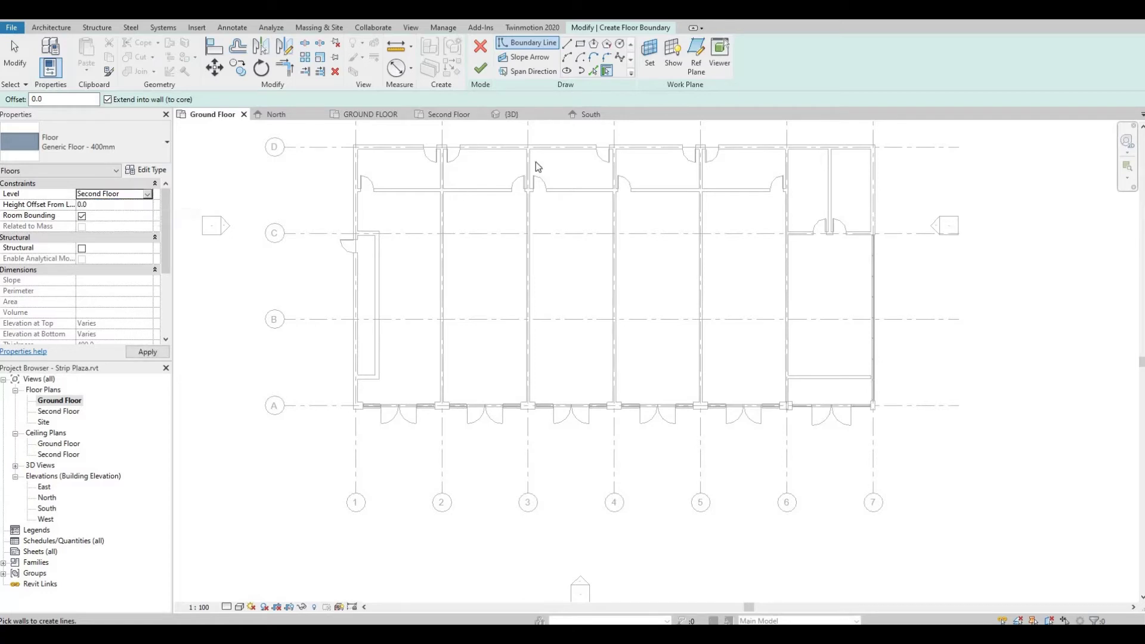
click(581, 44)
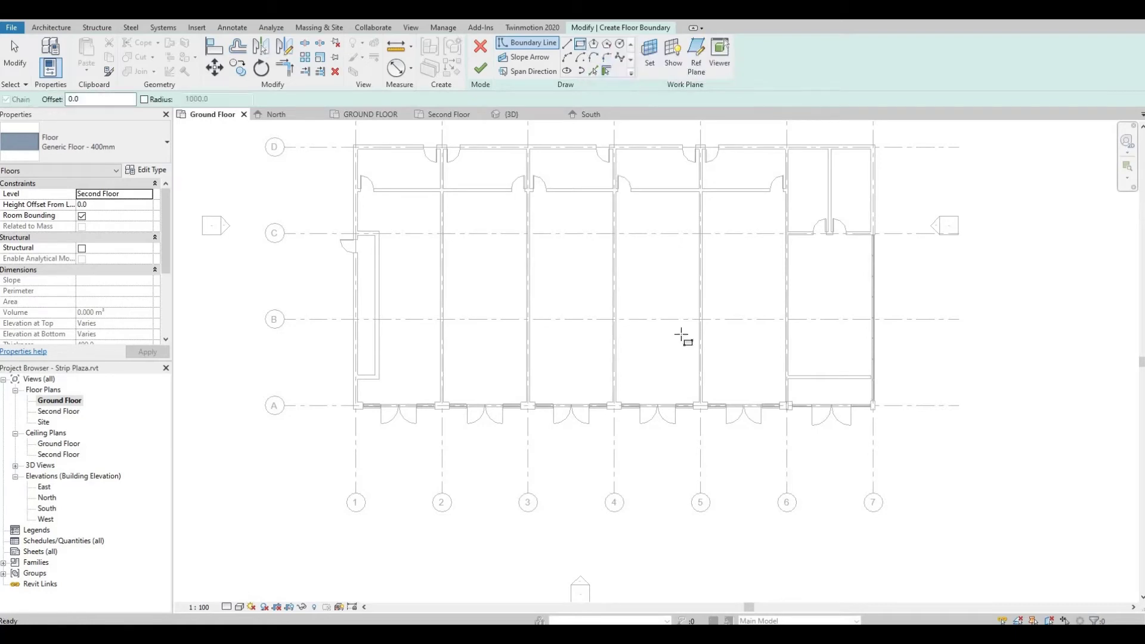
scroll(786, 423, up, 7)
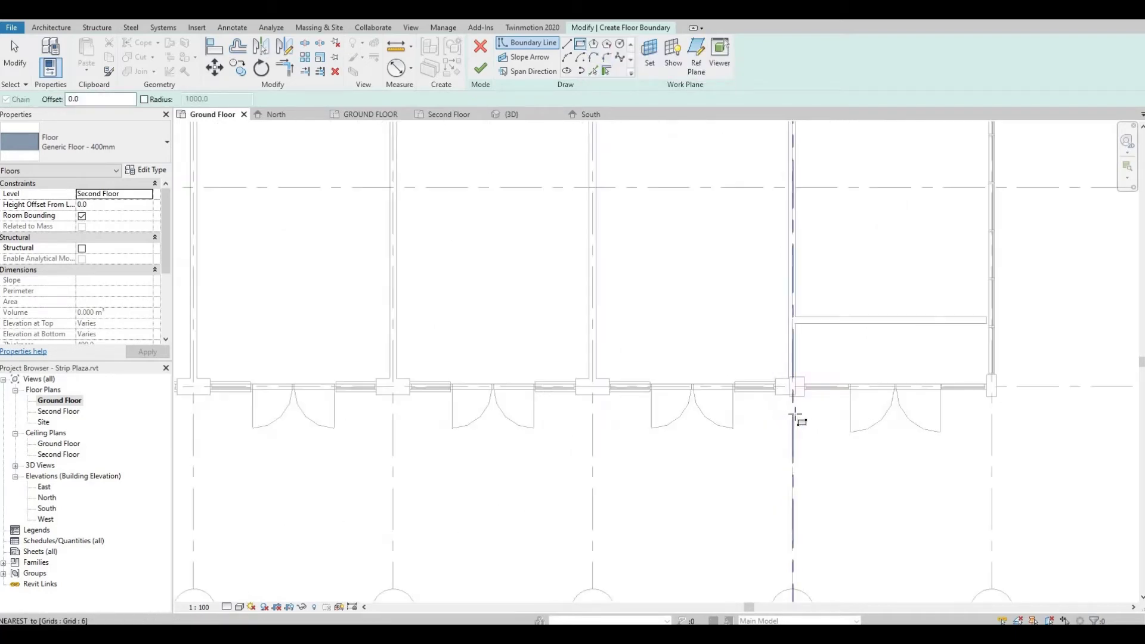
scroll(846, 414, down, 2)
scroll(795, 396, up, 5)
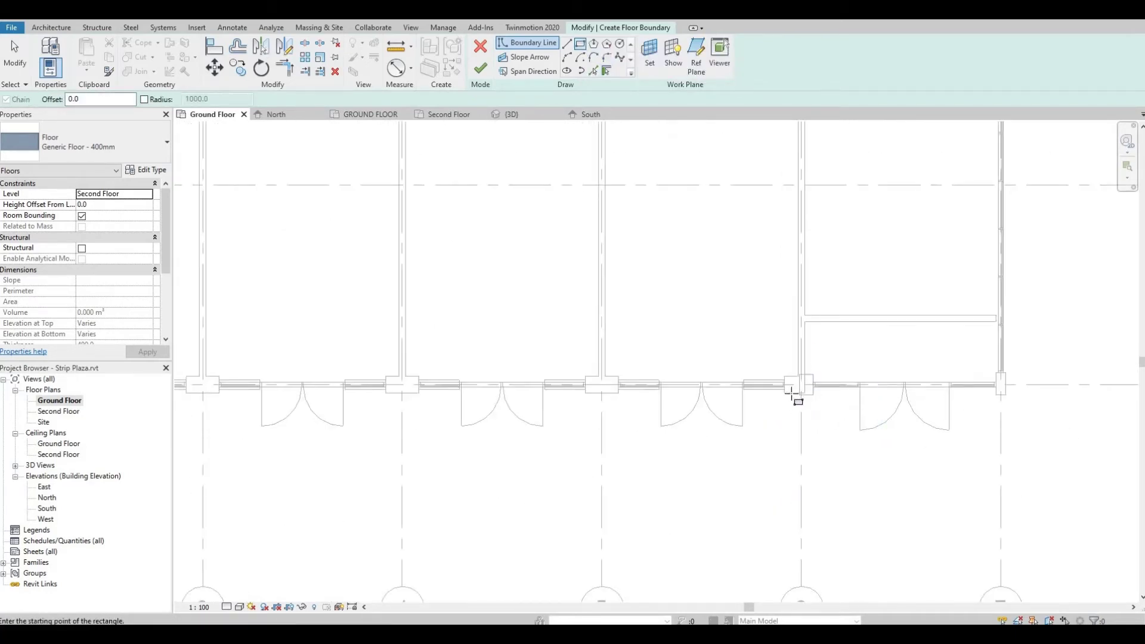
scroll(786, 386, up, 1)
click(792, 386)
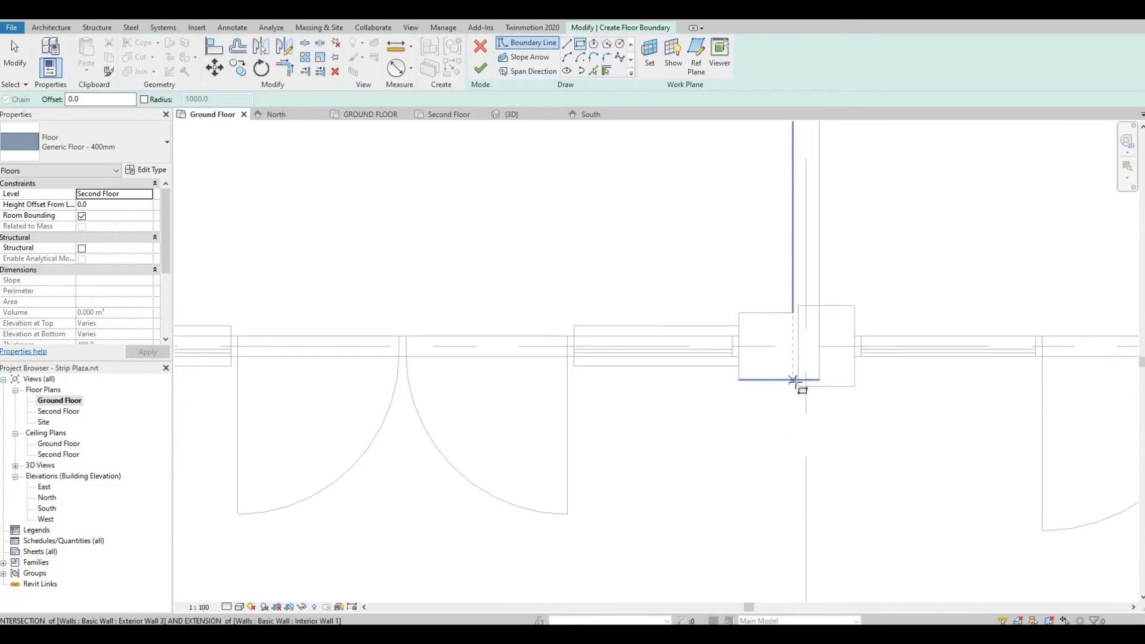
scroll(543, 382, down, 2)
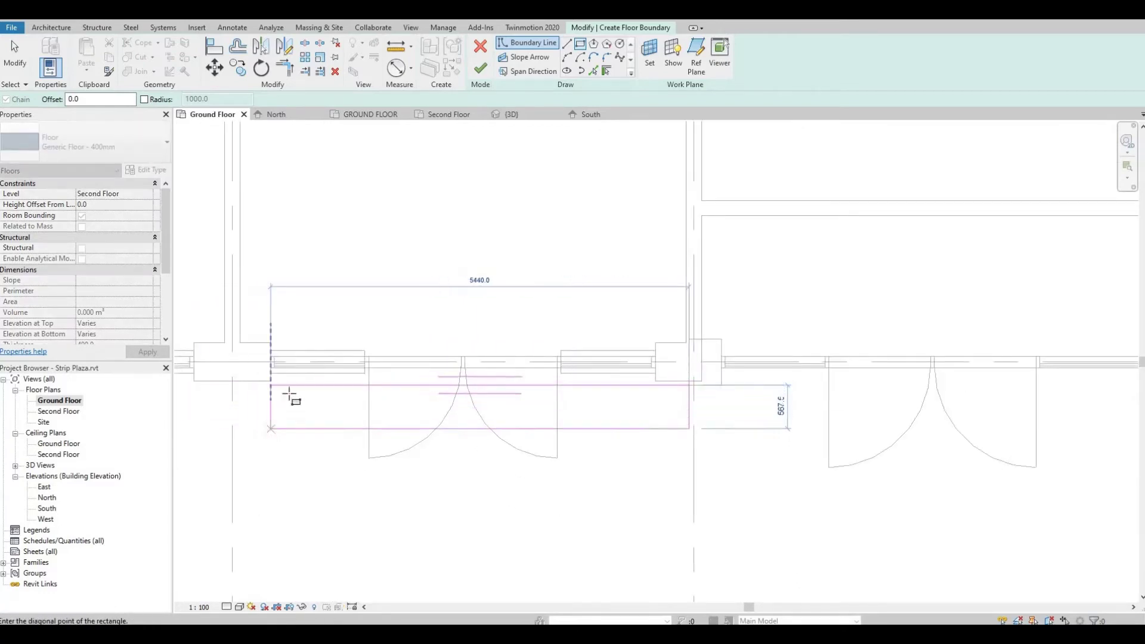
key(Escape)
key(Escape)
Sketch a rectangular floor boundary about 29650 by 1100 mm along the outside of the south facade, from the grid 6 pier to grid 1
scroll(823, 339, up, 2)
scroll(848, 340, down, 2)
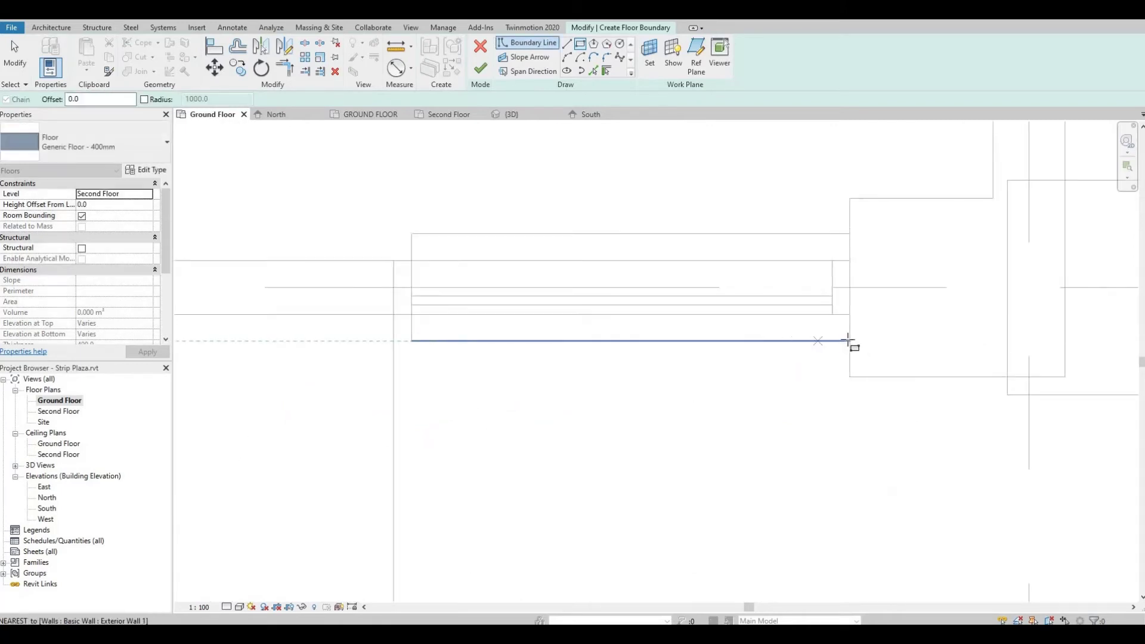
click(848, 340)
click(549, 420)
scroll(476, 456, down, 6)
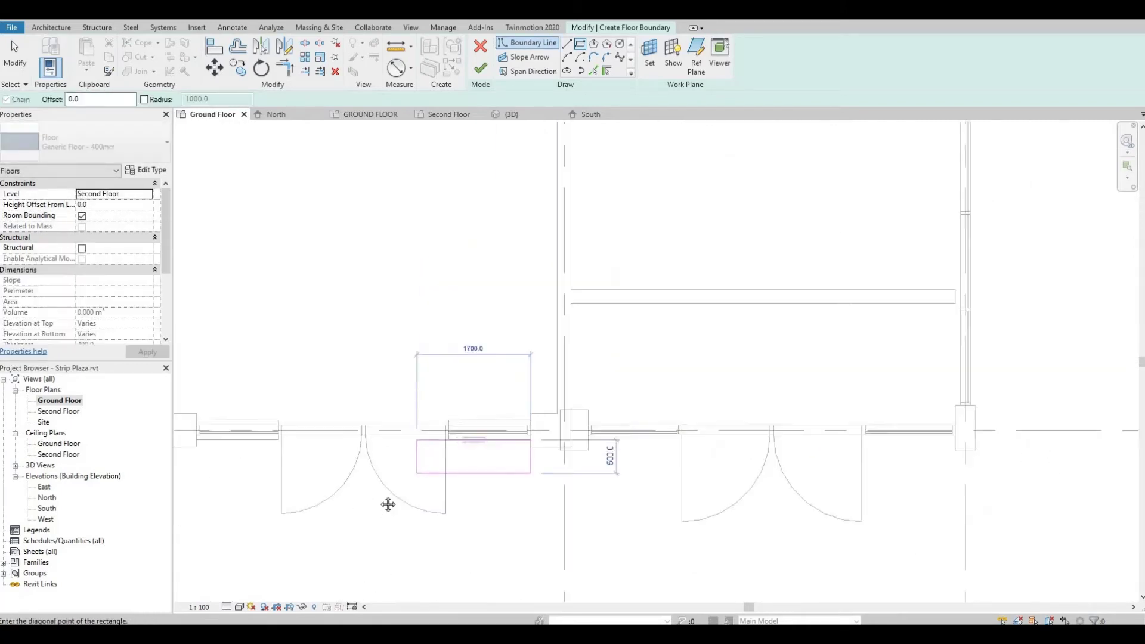
middle_drag(352, 501, 679, 483)
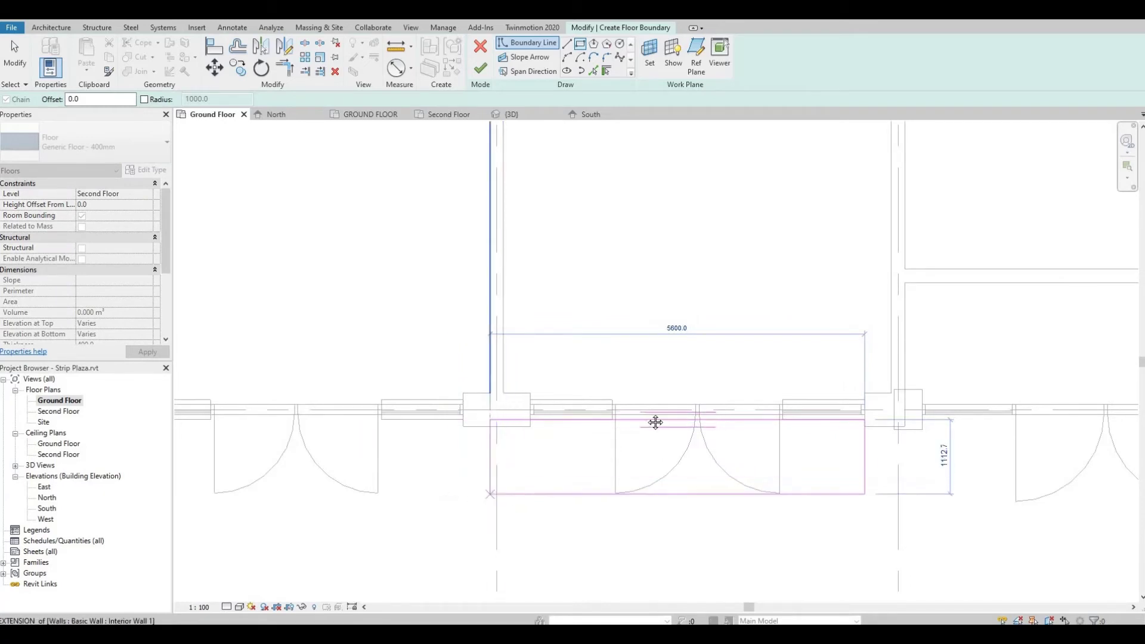
scroll(651, 420, down, 2)
scroll(460, 413, up, 1)
middle_drag(460, 414, 812, 373)
scroll(628, 370, down, 4)
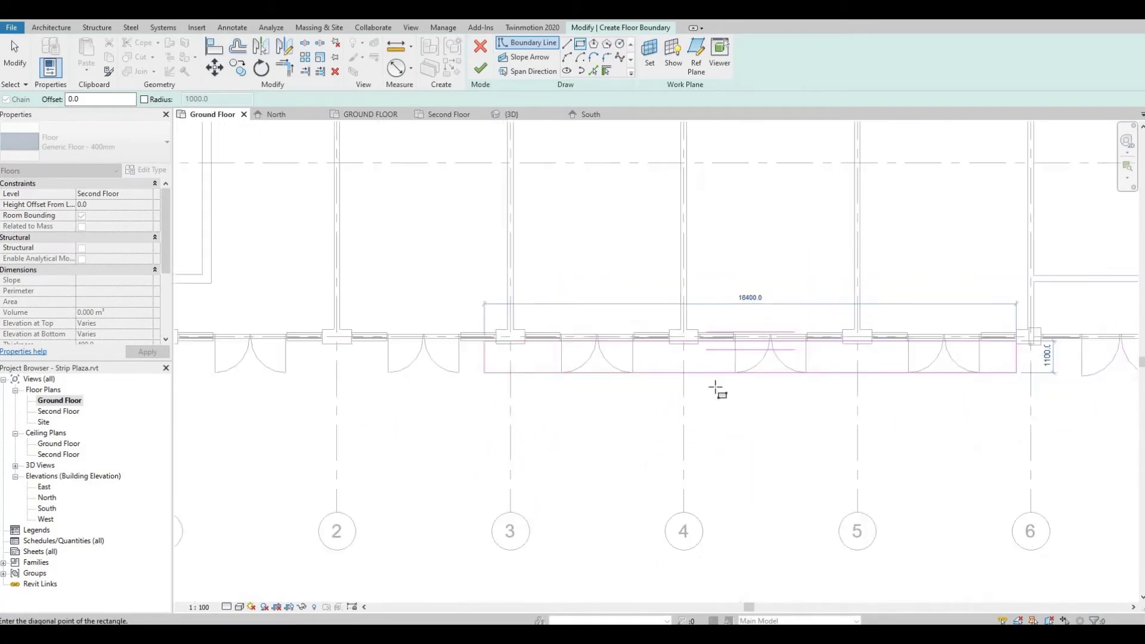
middle_drag(442, 372, 817, 385)
scroll(549, 378, up, 1)
scroll(513, 383, up, 1)
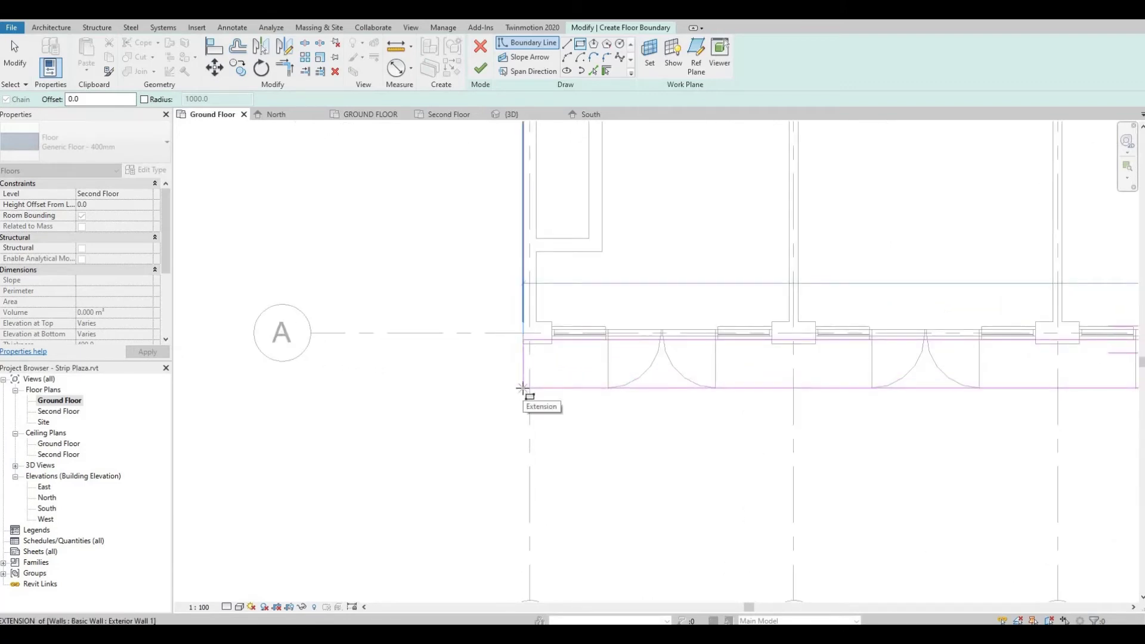
click(522, 388)
scroll(477, 394, down, 2)
middle_drag(797, 419, 506, 399)
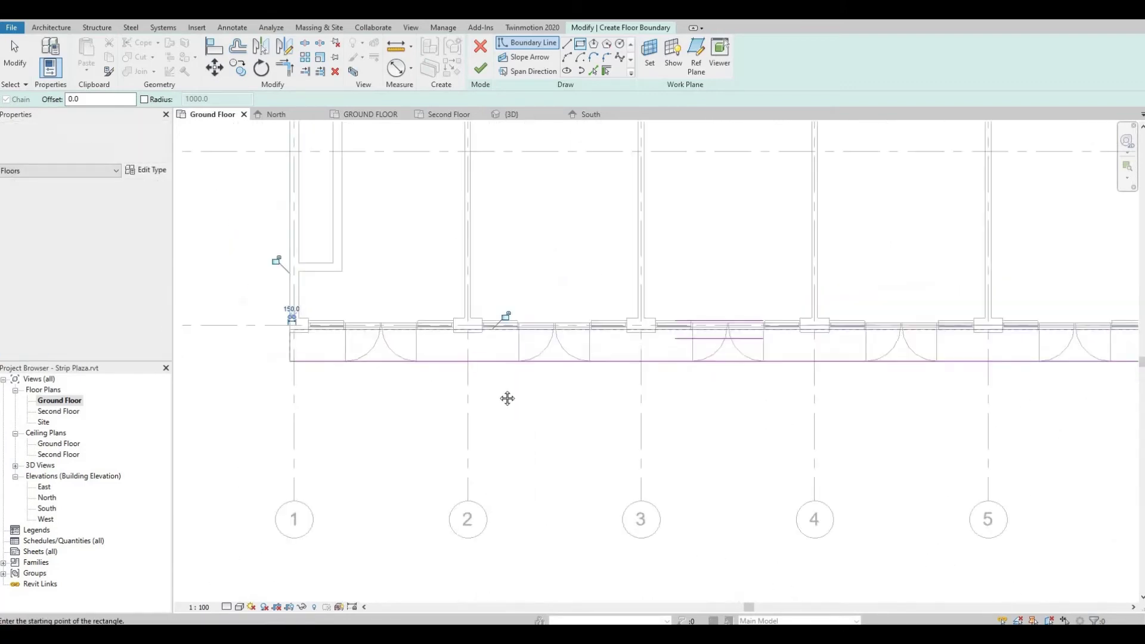
middle_drag(588, 391, 297, 245)
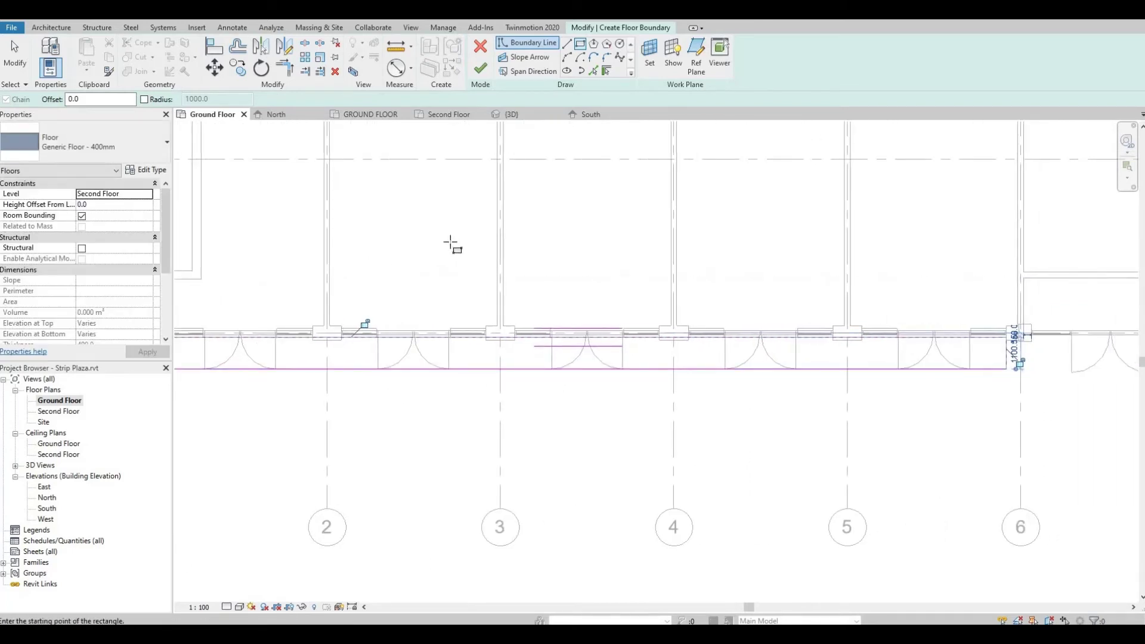
middle_drag(727, 322, 734, 322)
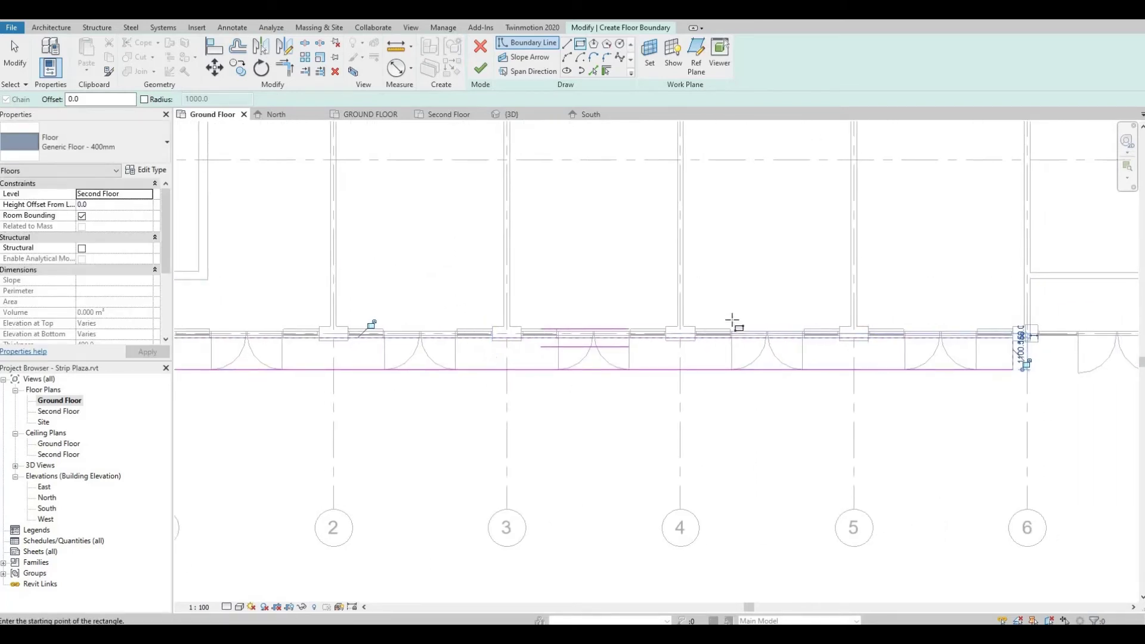
middle_drag(966, 327, 628, 292)
key(Escape)
Set the depth of the rectangular floor boundary to 1000 mm by moving its outer south line
scroll(731, 313, up, 4)
scroll(606, 307, up, 1)
click(606, 353)
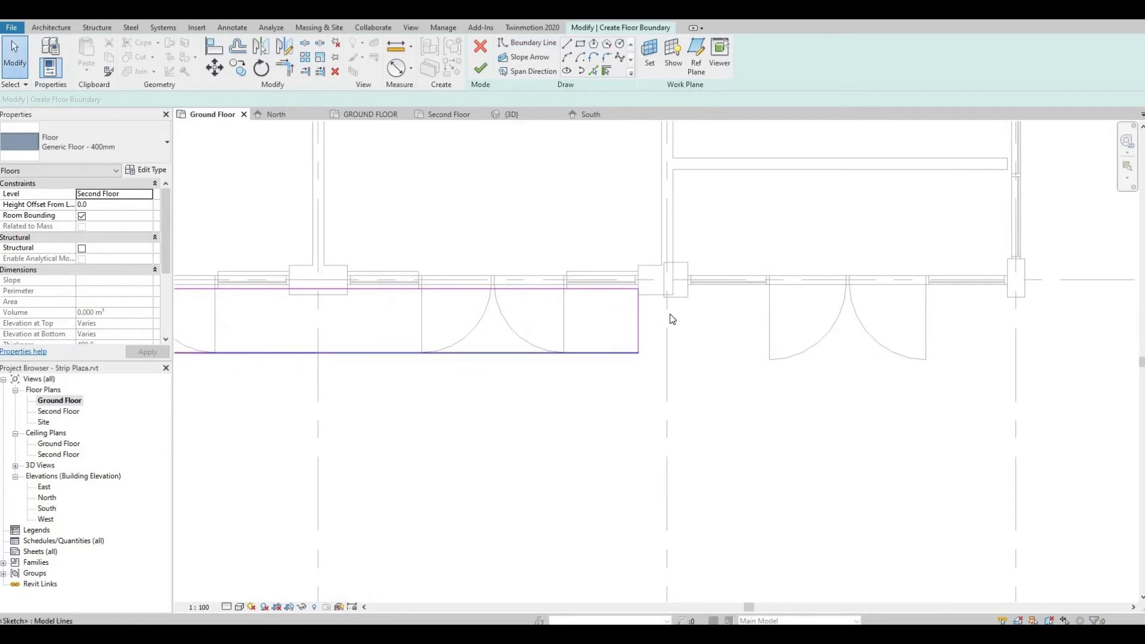
scroll(631, 303, up, 1)
scroll(581, 316, down, 5)
middle_drag(912, 331, 929, 329)
scroll(925, 325, down, 3)
scroll(453, 304, up, 2)
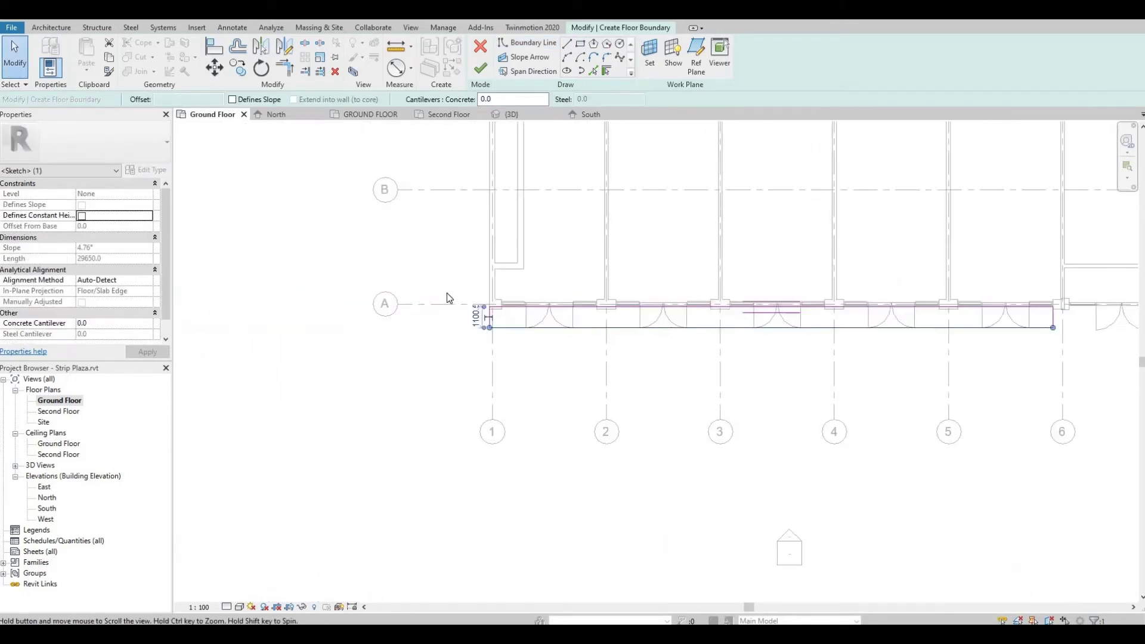
scroll(477, 308, up, 5)
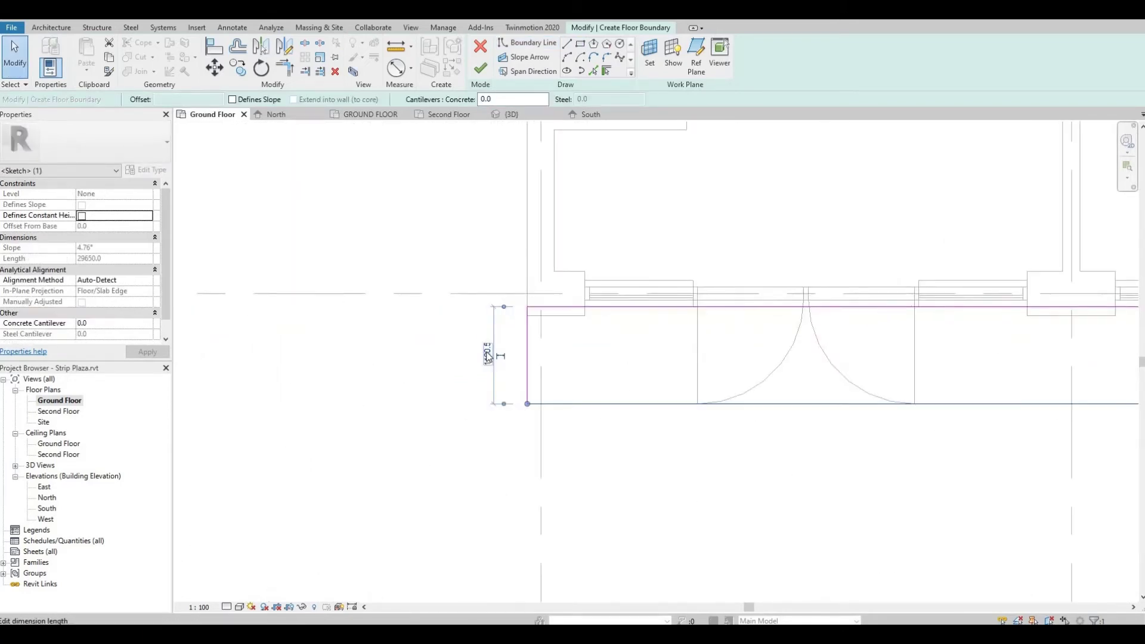
click(487, 354)
text(1000)
key(Return)
key(Escape)
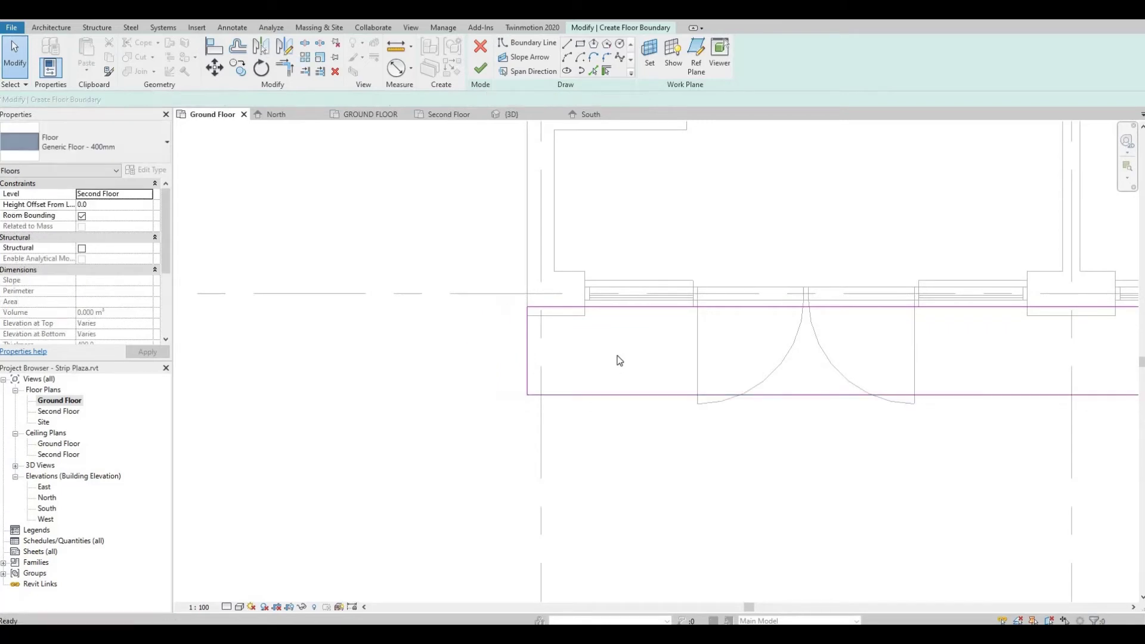
Duplicate the floor type as Floor 2 with a 200 mm thick structure layer and finish the floor sketch
scroll(614, 361, down, 2)
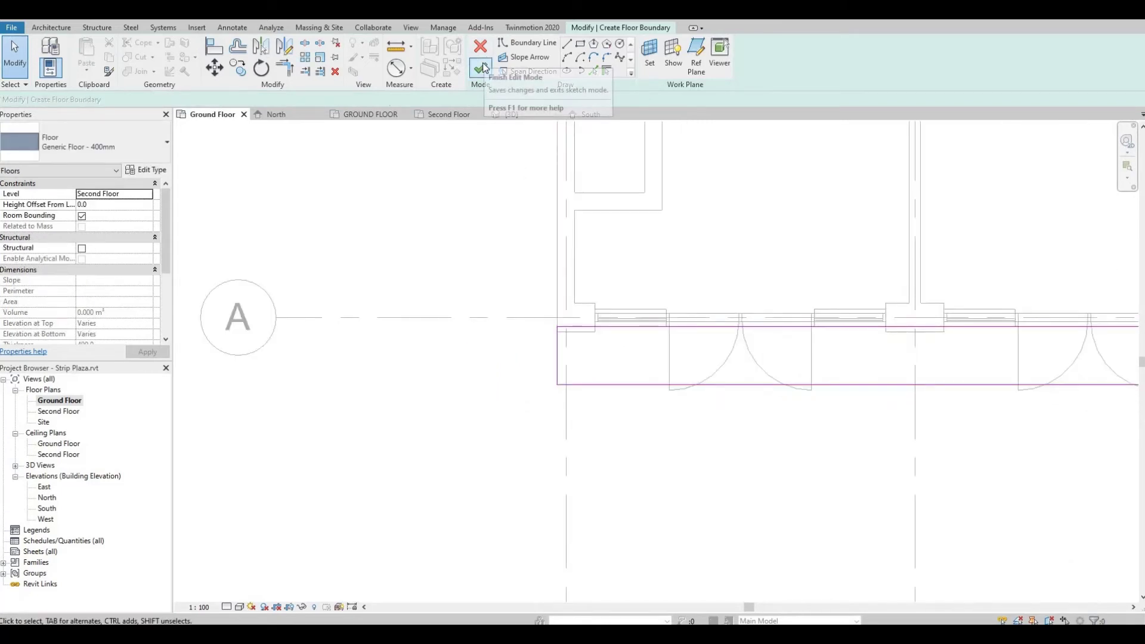
click(147, 170)
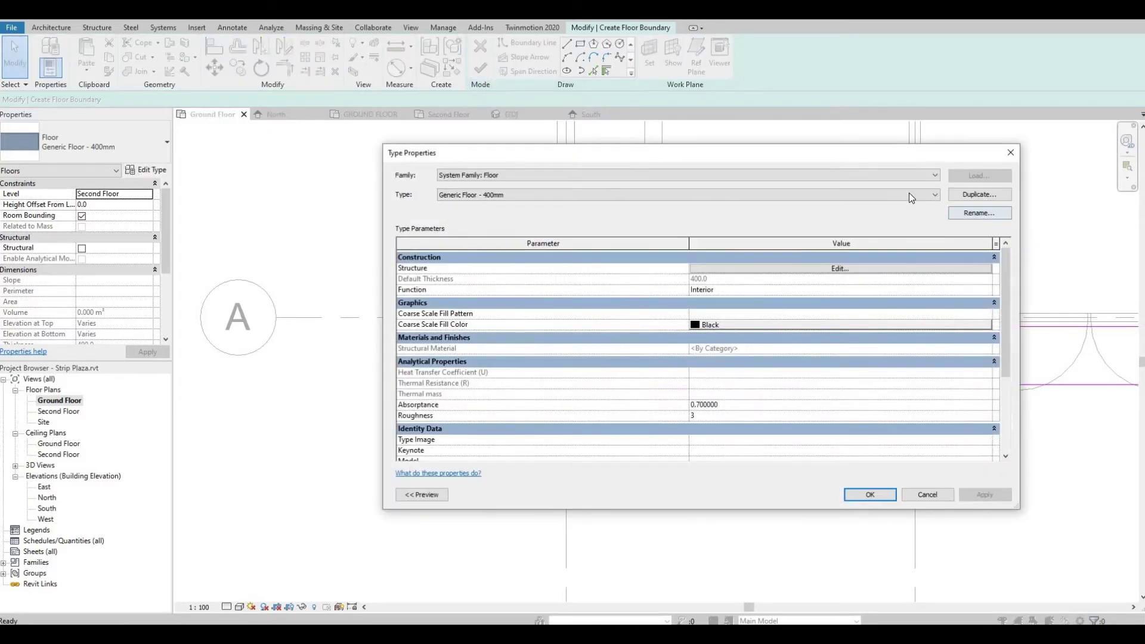
click(978, 194)
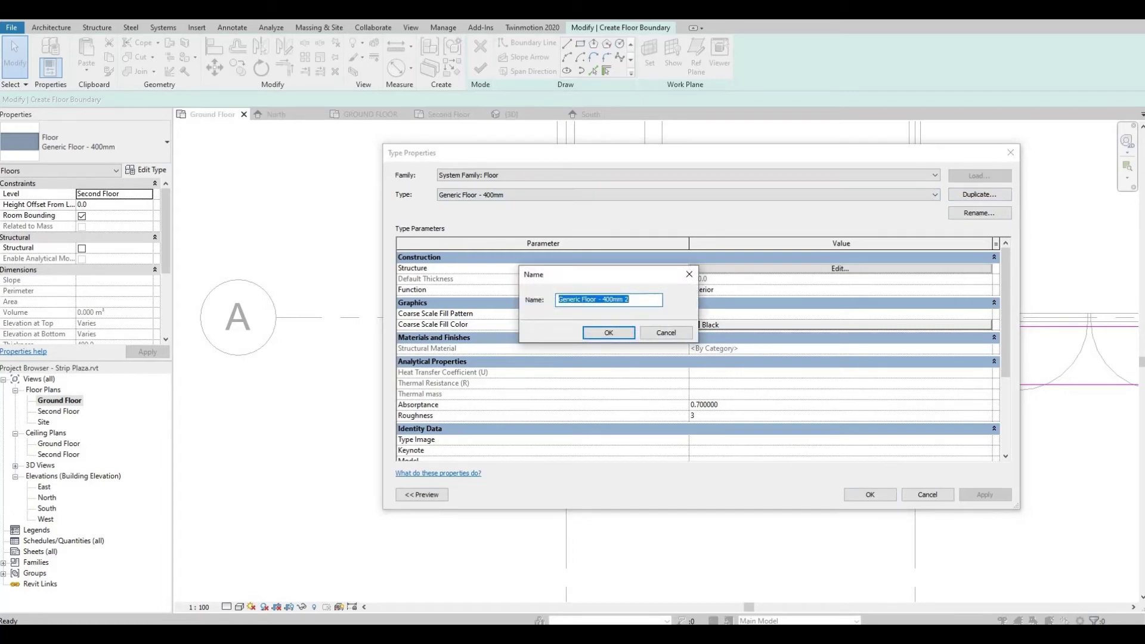
text(Floor)
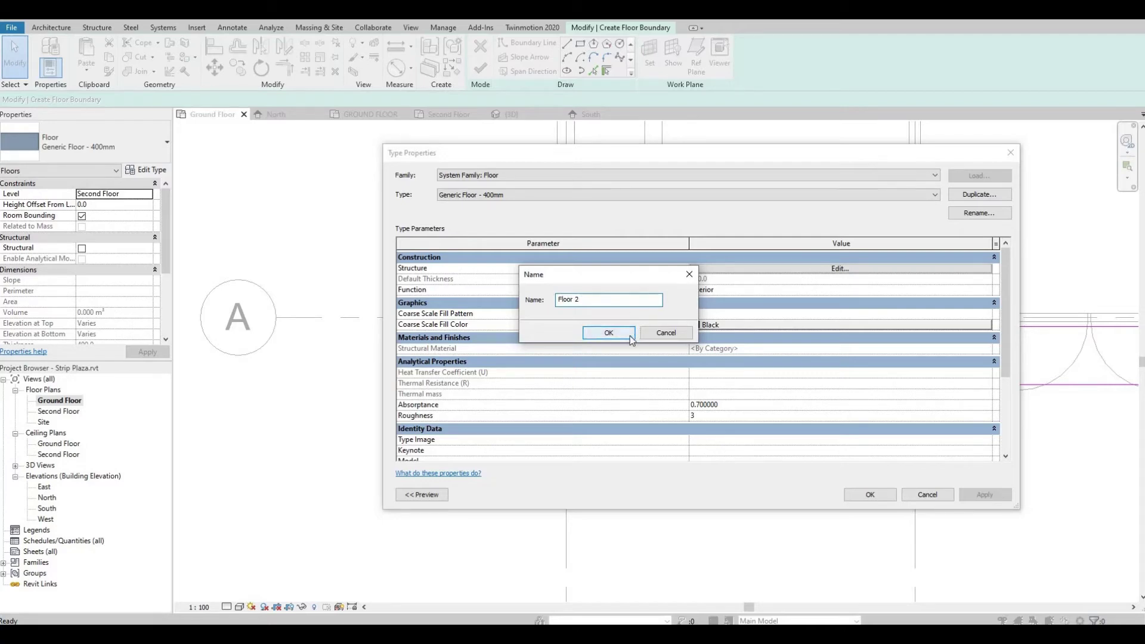
click(629, 335)
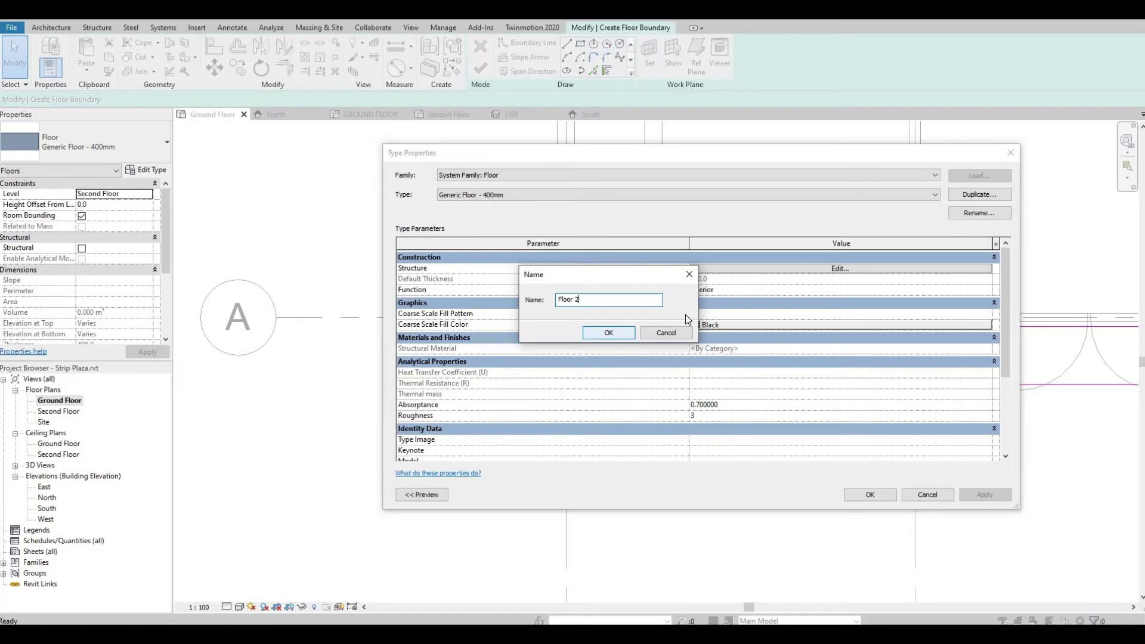
click(786, 268)
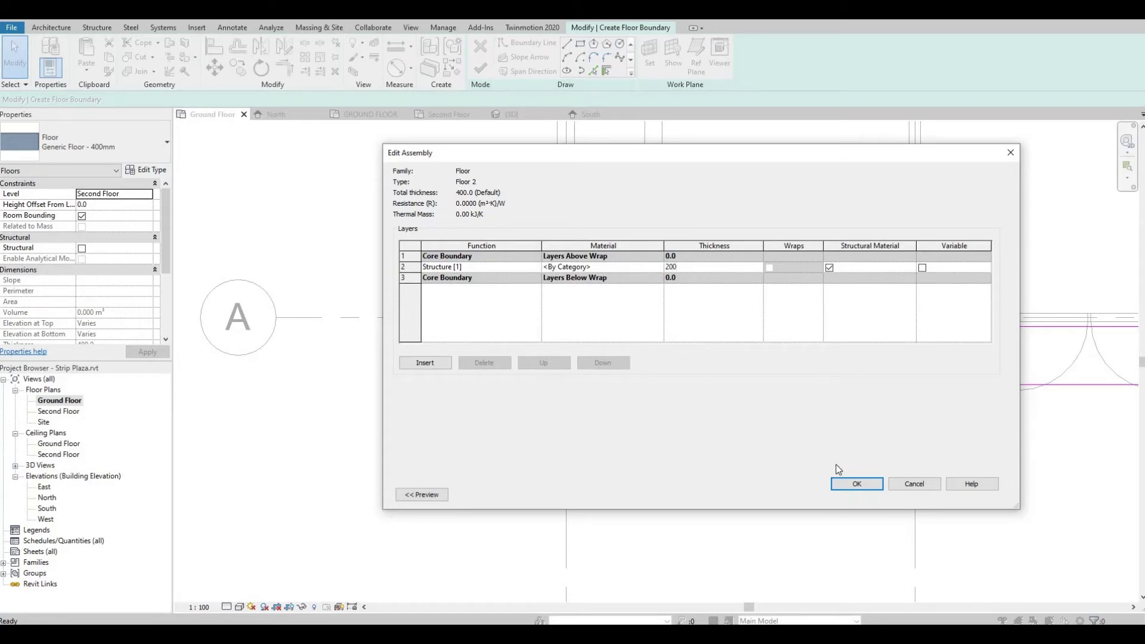
click(849, 482)
click(873, 493)
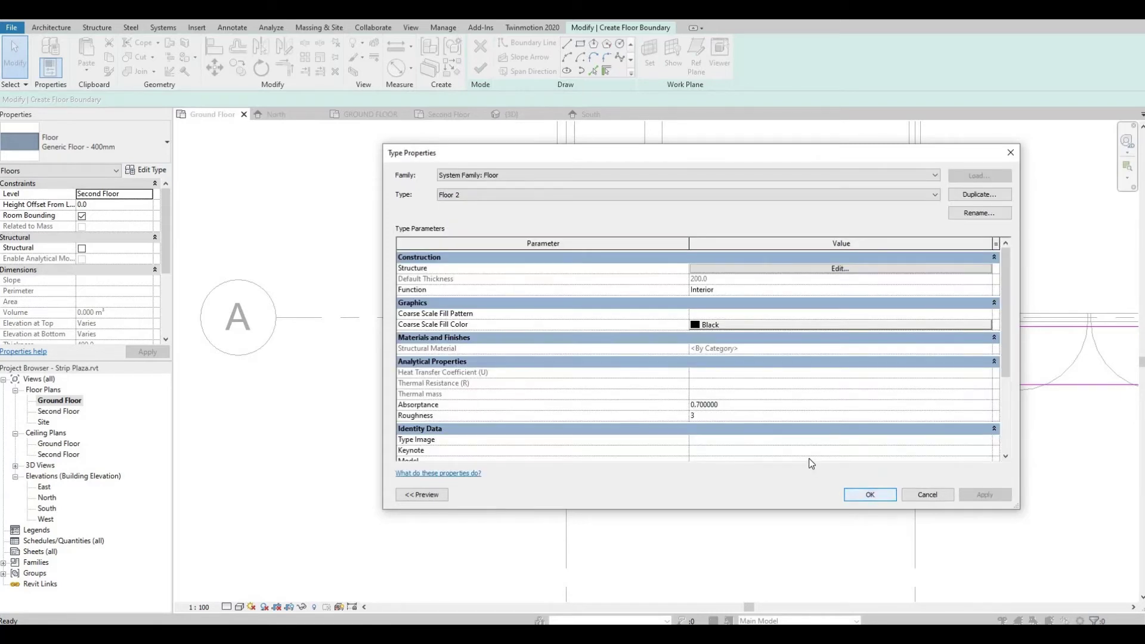
click(480, 68)
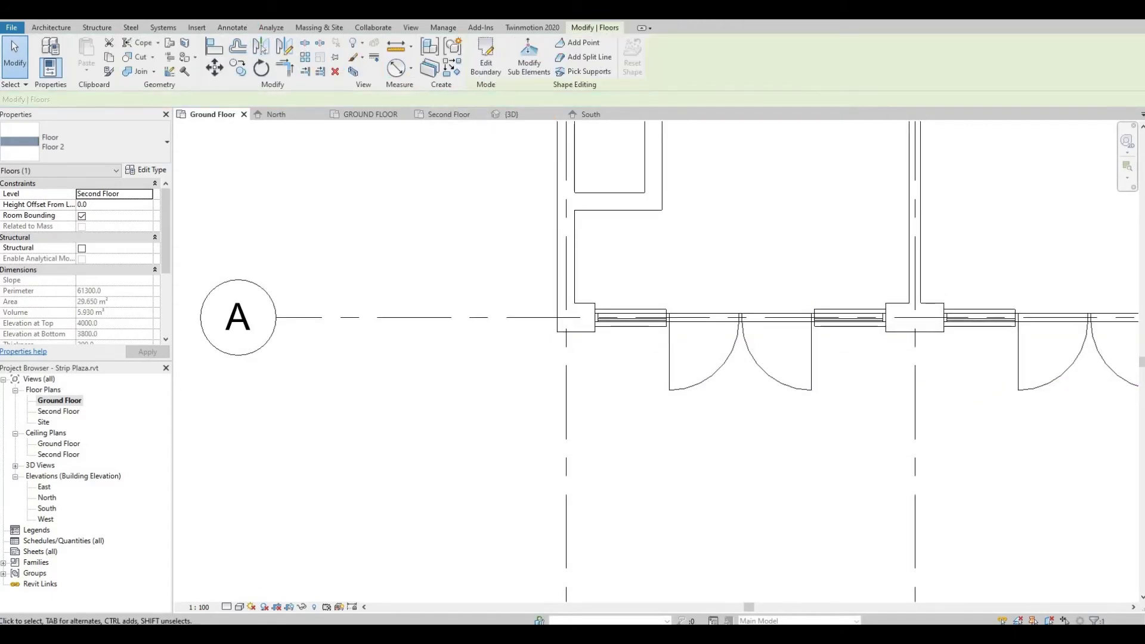
Examine the new projecting slab between the two storeys of the south facade in the 3D view
click(237, 13)
shift+middle_drag(725, 404, 615, 357)
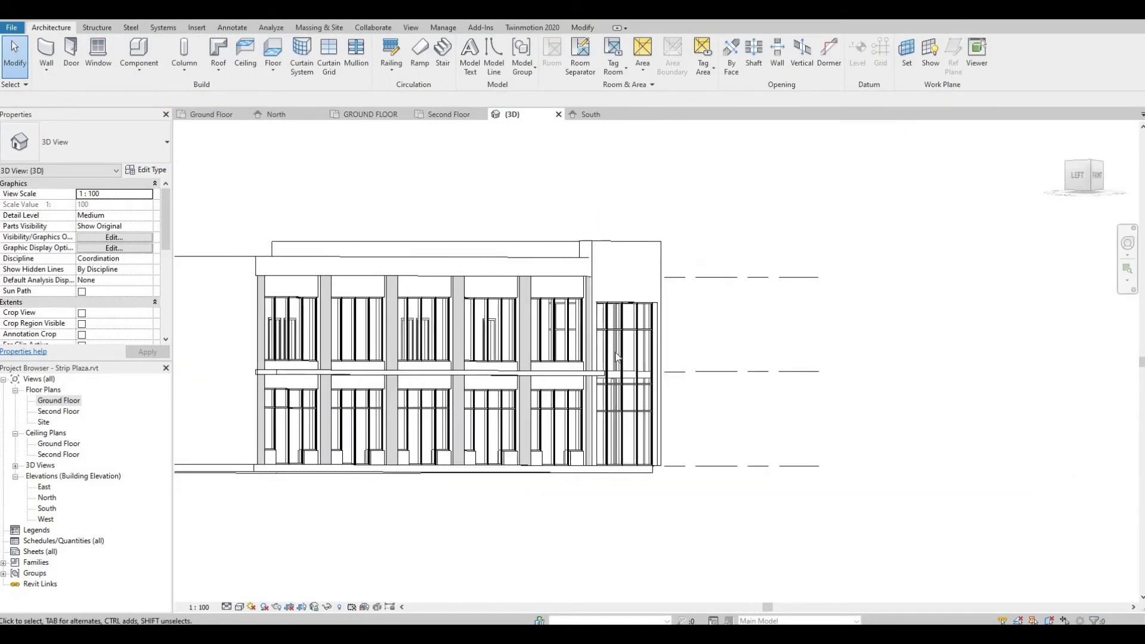
scroll(617, 356, up, 6)
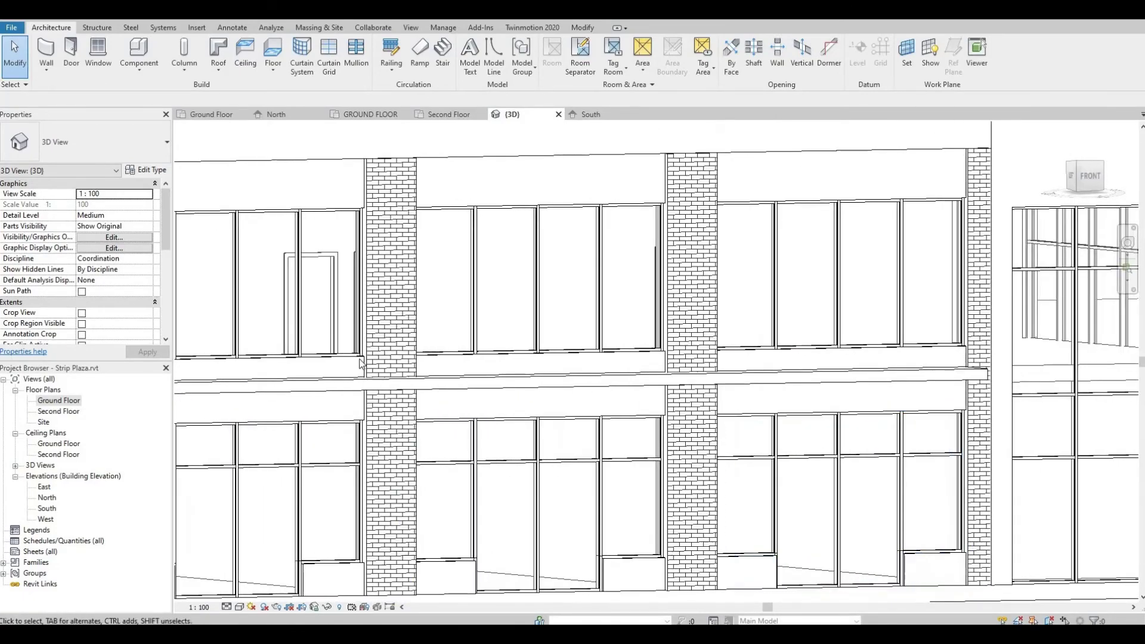
middle_drag(725, 464, 179, 411)
middle_drag(409, 409, 672, 378)
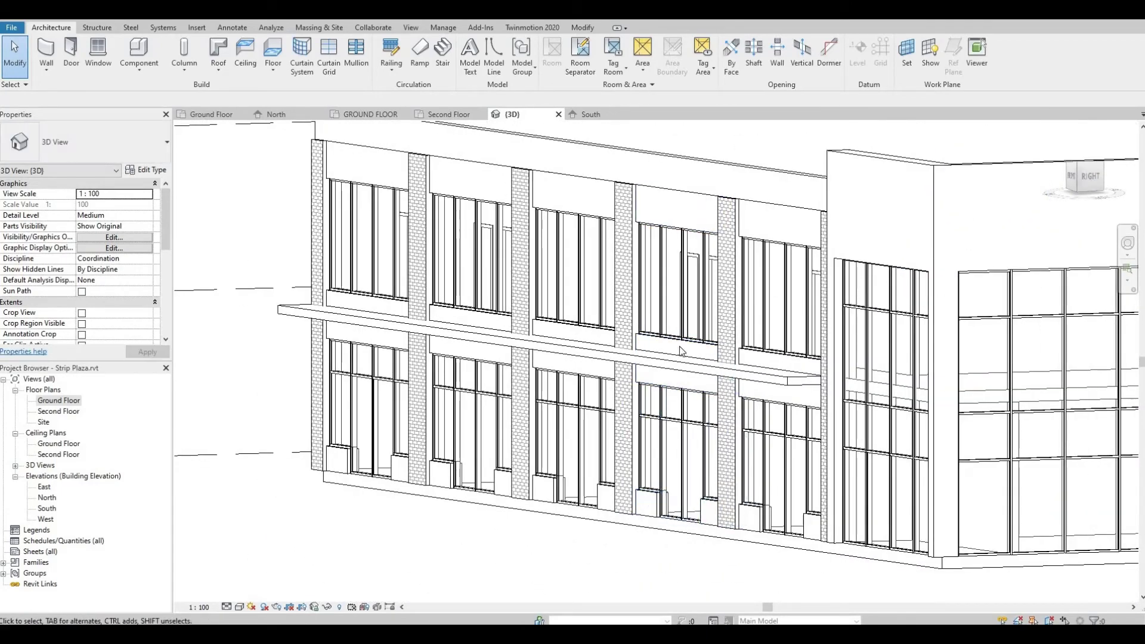
Copy the projecting slab between the two storeys 4000 mm straight up to the roof level in the South elevation
scroll(785, 376, up, 4)
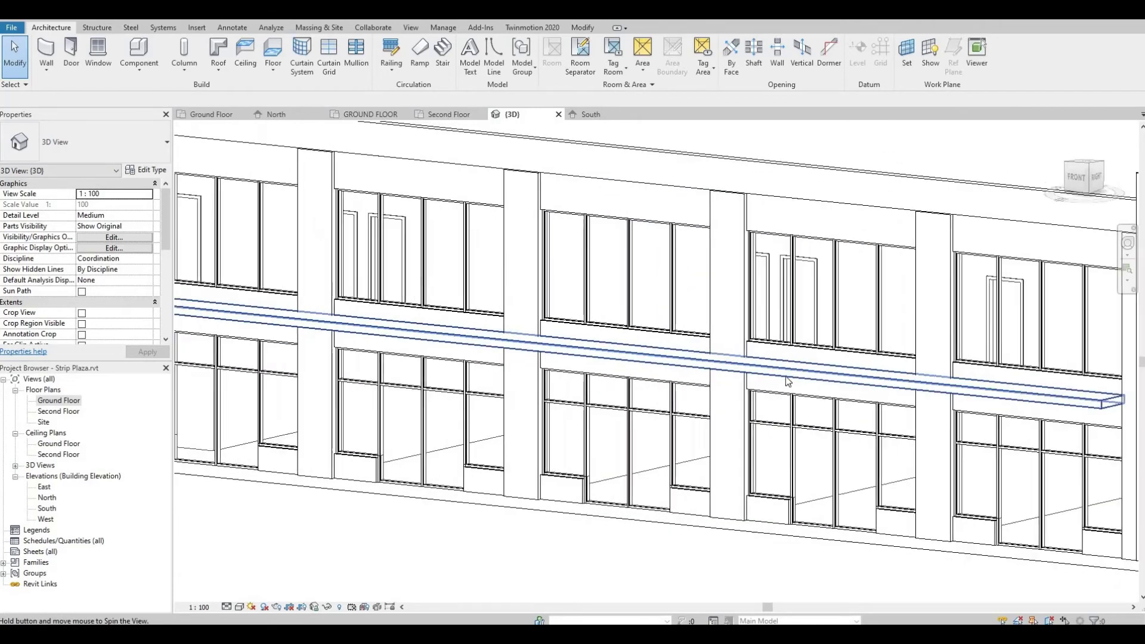
click(698, 355)
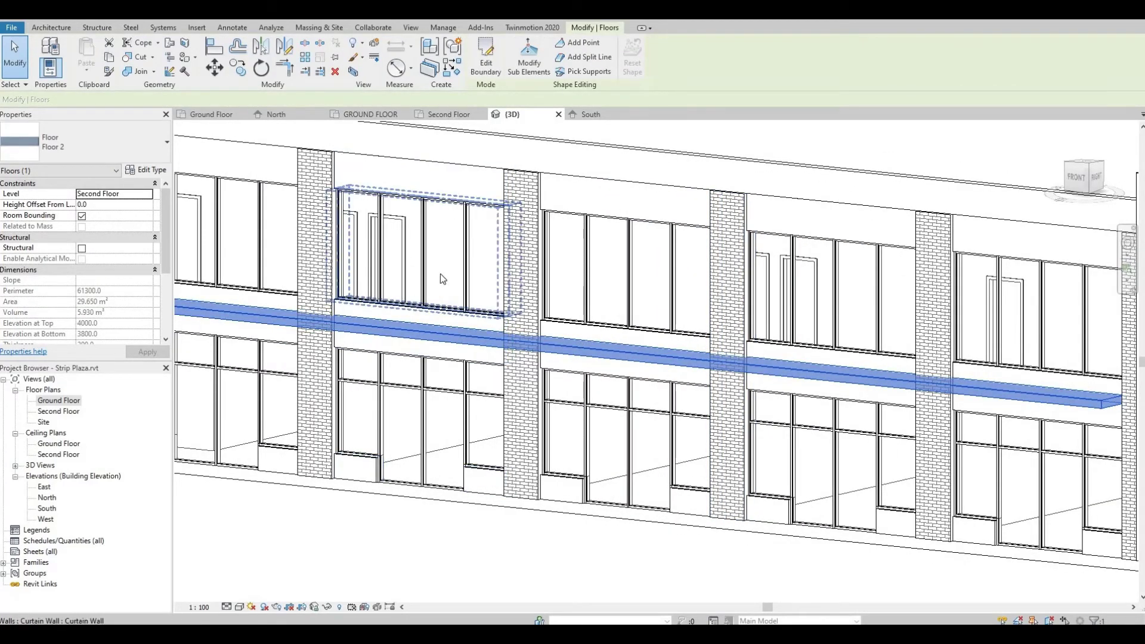
scroll(430, 278, down, 4)
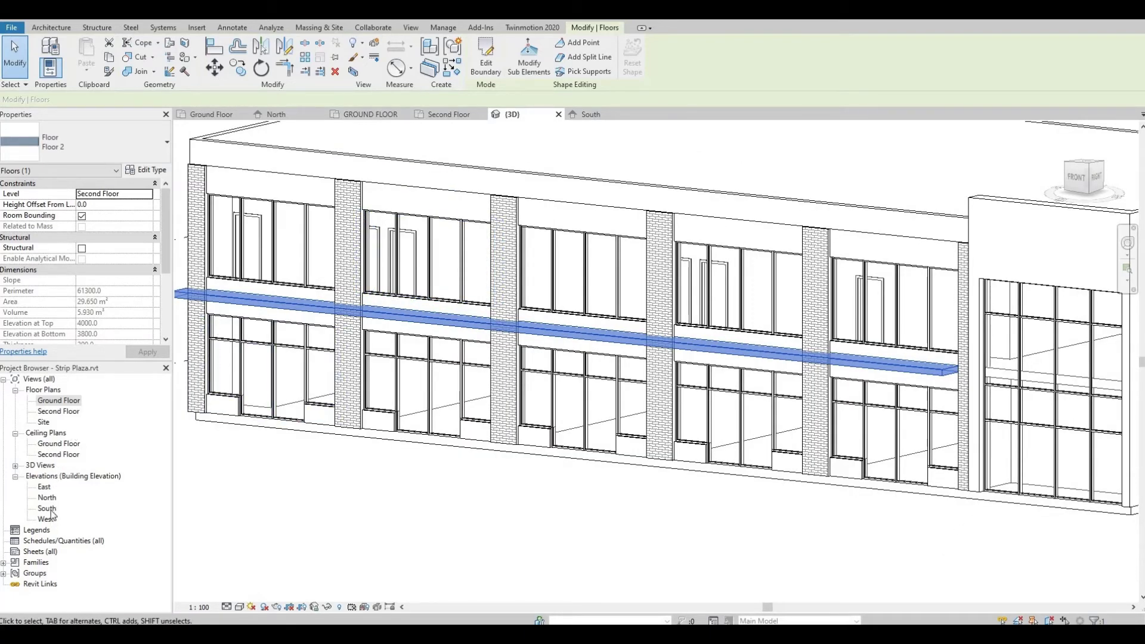
double_click(48, 508)
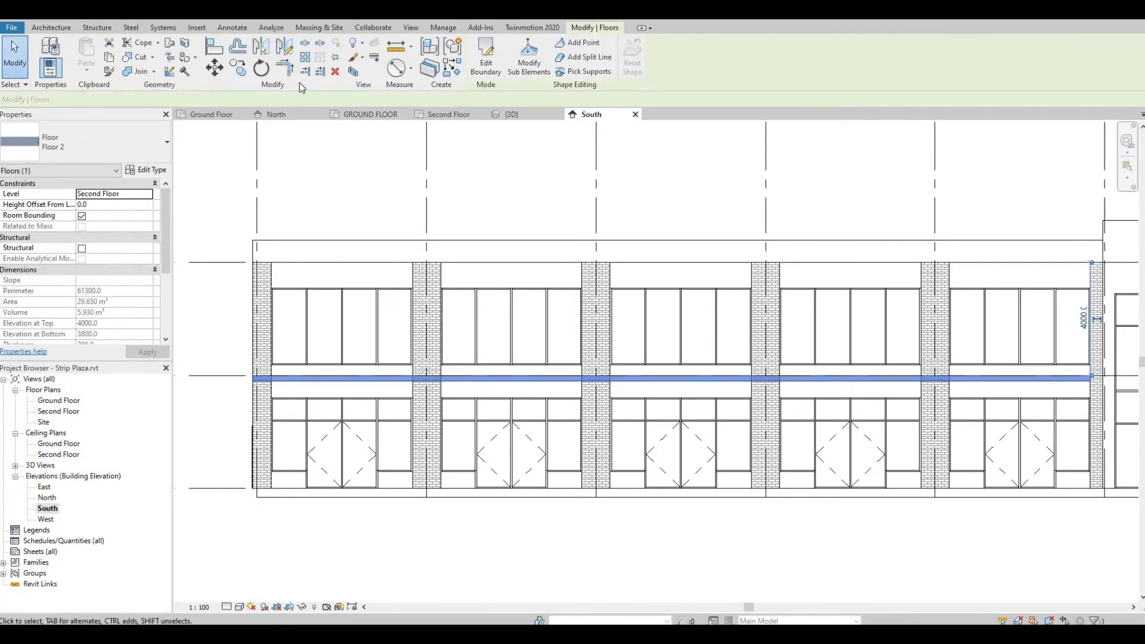
click(237, 68)
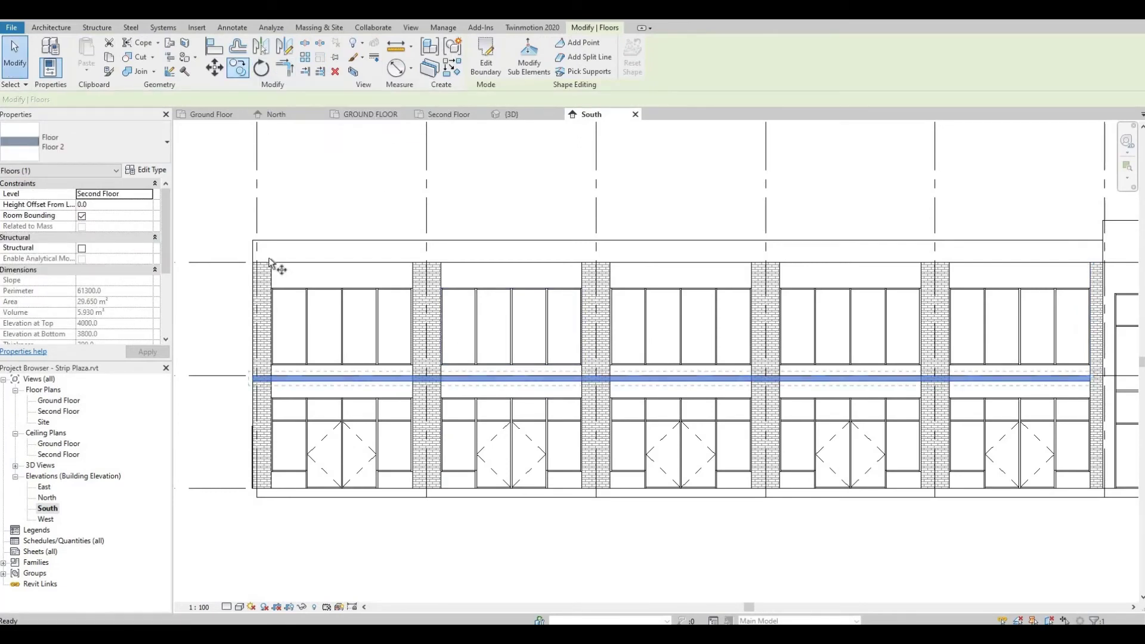
click(253, 376)
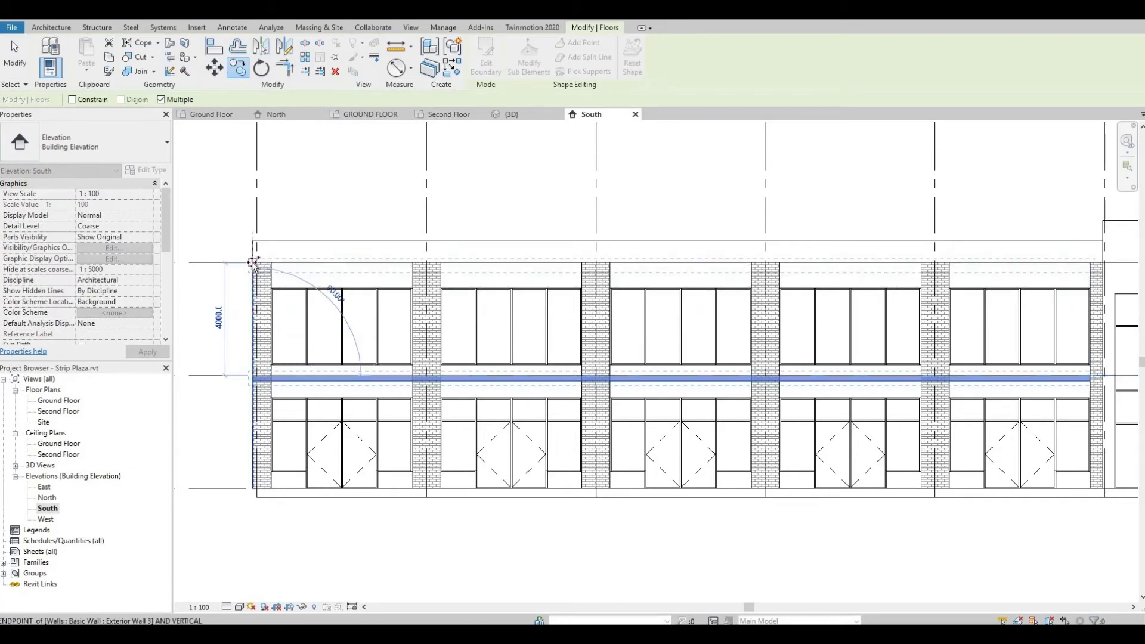
click(253, 263)
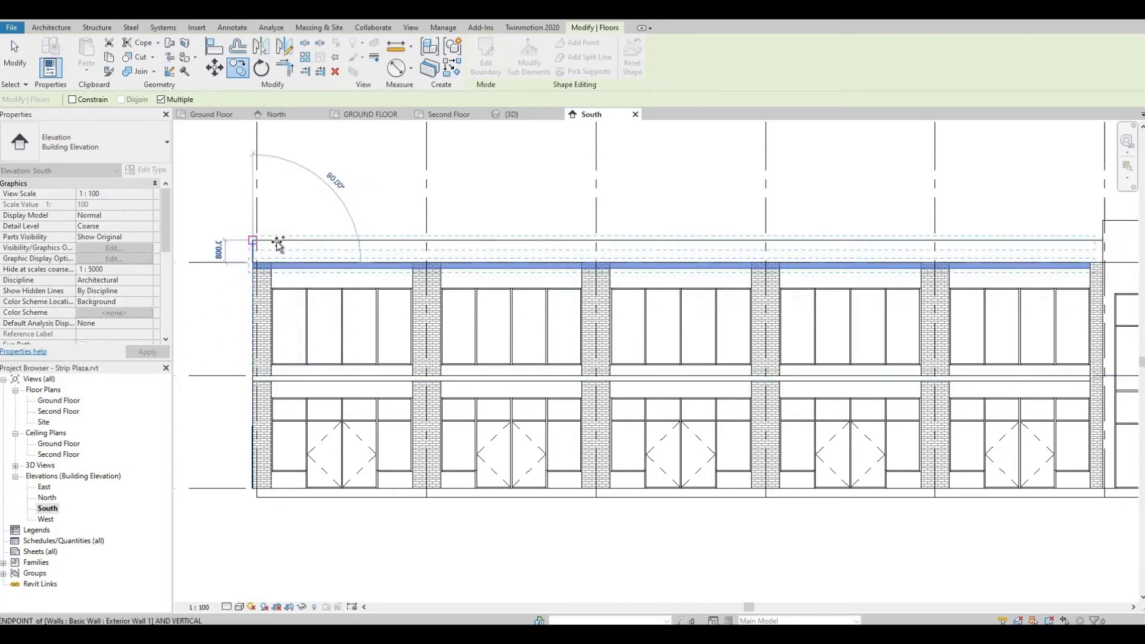
scroll(256, 240, up, 4)
key(Escape)
key(Escape)
Examine the upper and lower projecting slabs along the south facade in the South elevation and from several angles in 3D
scroll(390, 288, down, 2)
scroll(659, 380, down, 3)
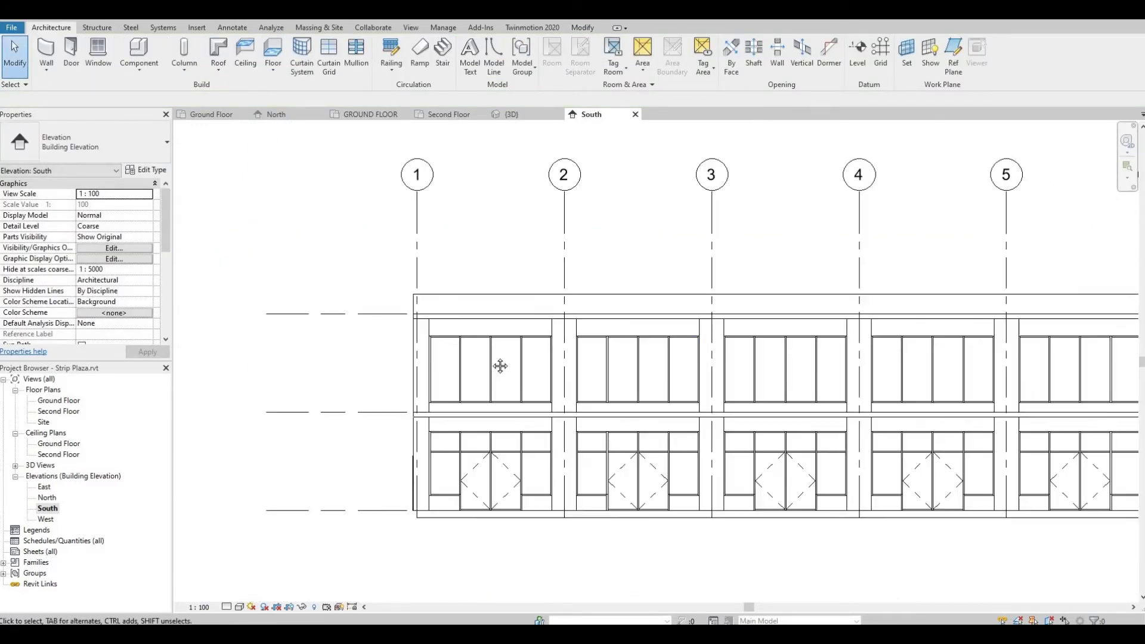
scroll(727, 380, up, 1)
mouse_move(836, 406)
middle_down()
mouse_move(728, 381)
mouse_move(736, 388)
middle_up()
scroll(728, 381, down, 1)
middle_drag(827, 410, 601, 451)
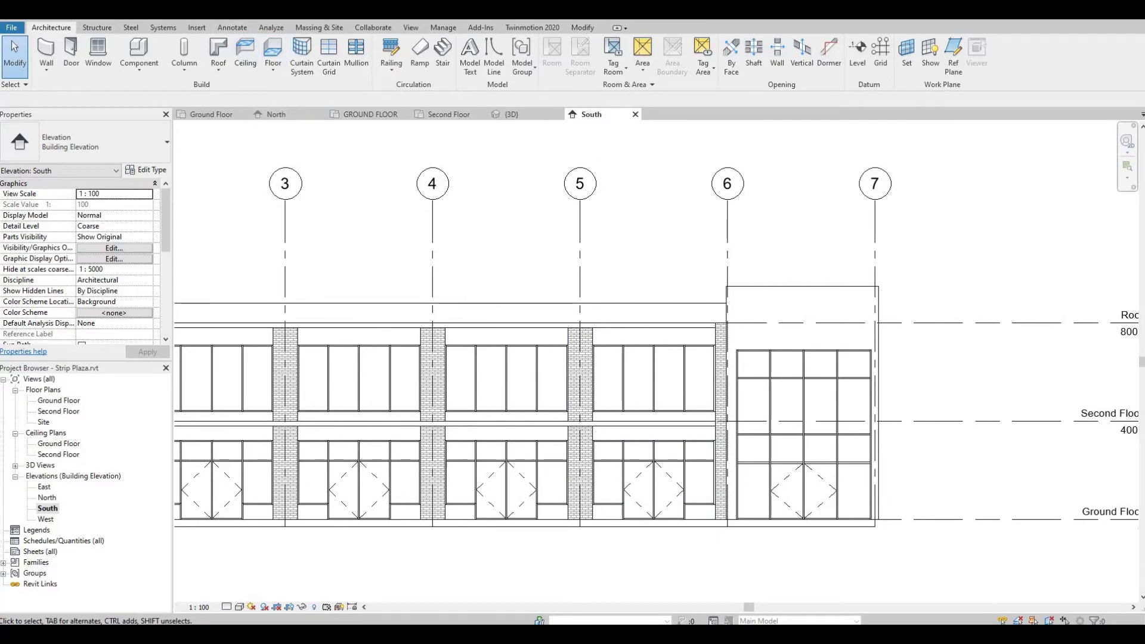
click(517, 114)
middle_drag(480, 363, 446, 368)
middle_drag(644, 358, 536, 383)
scroll(536, 383, down, 1)
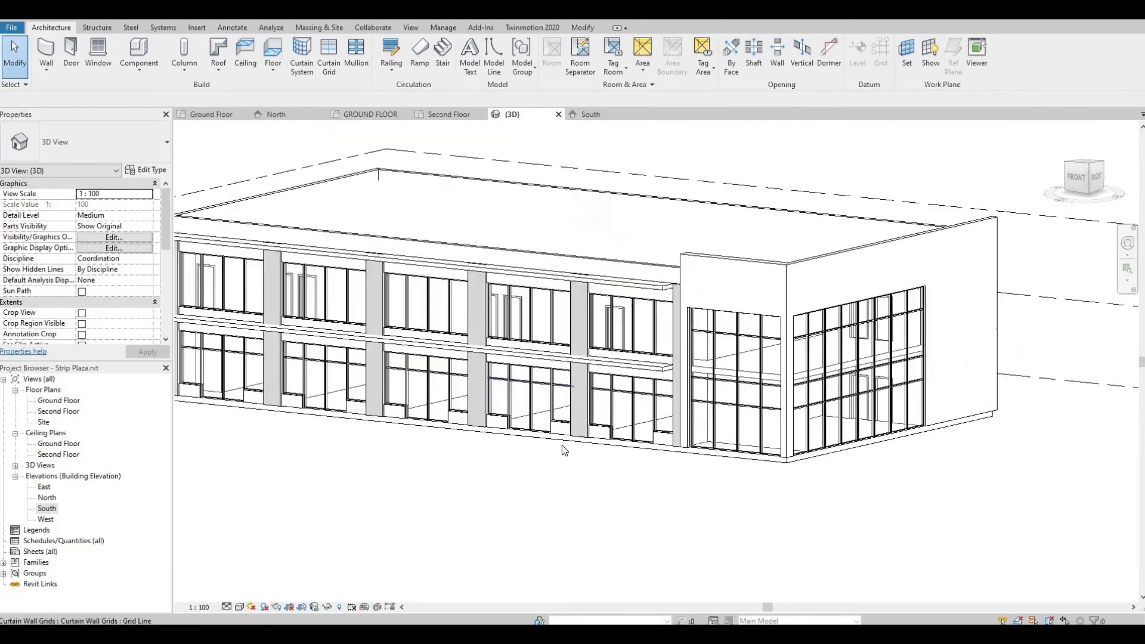
shift+middle_drag(561, 445, 547, 458)
shift+middle_drag(624, 478, 770, 447)
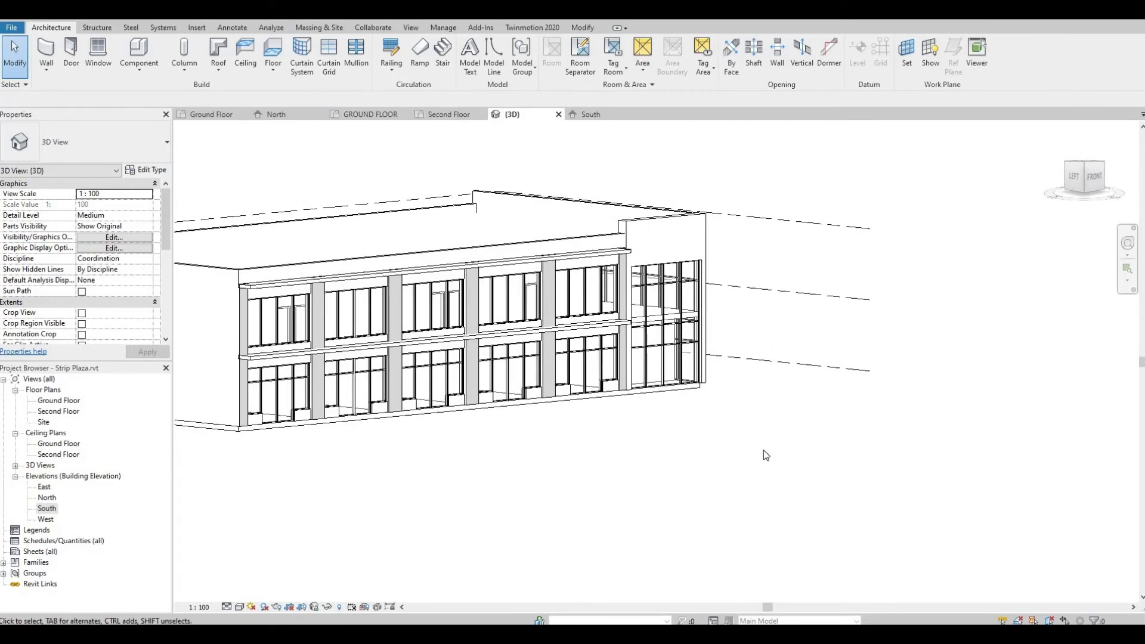
scroll(765, 454, up, 2)
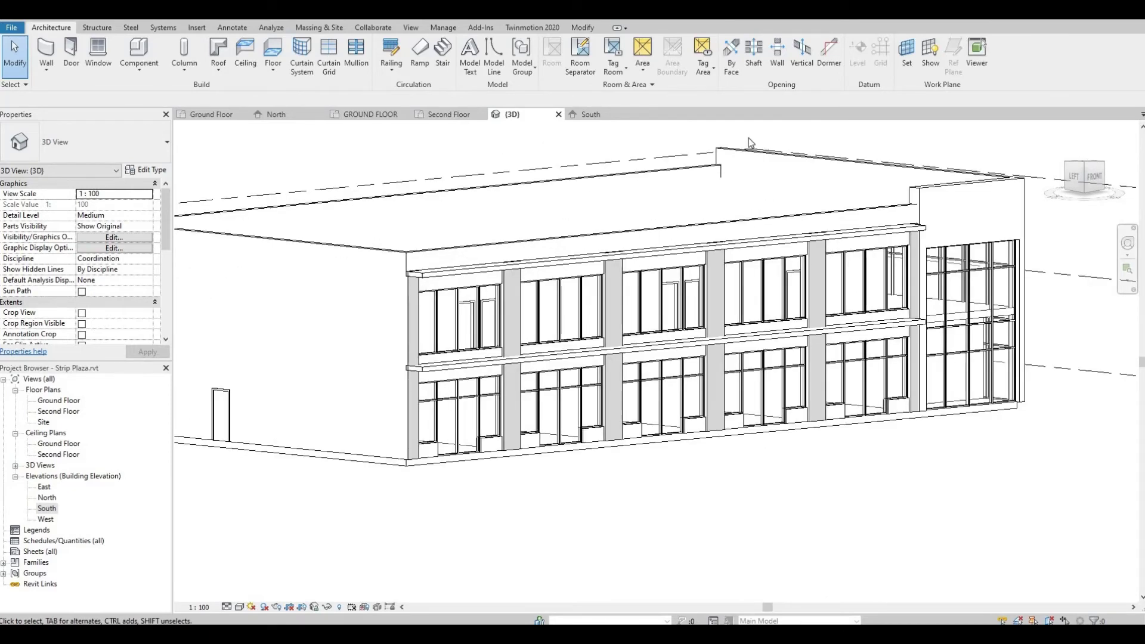
click(603, 119)
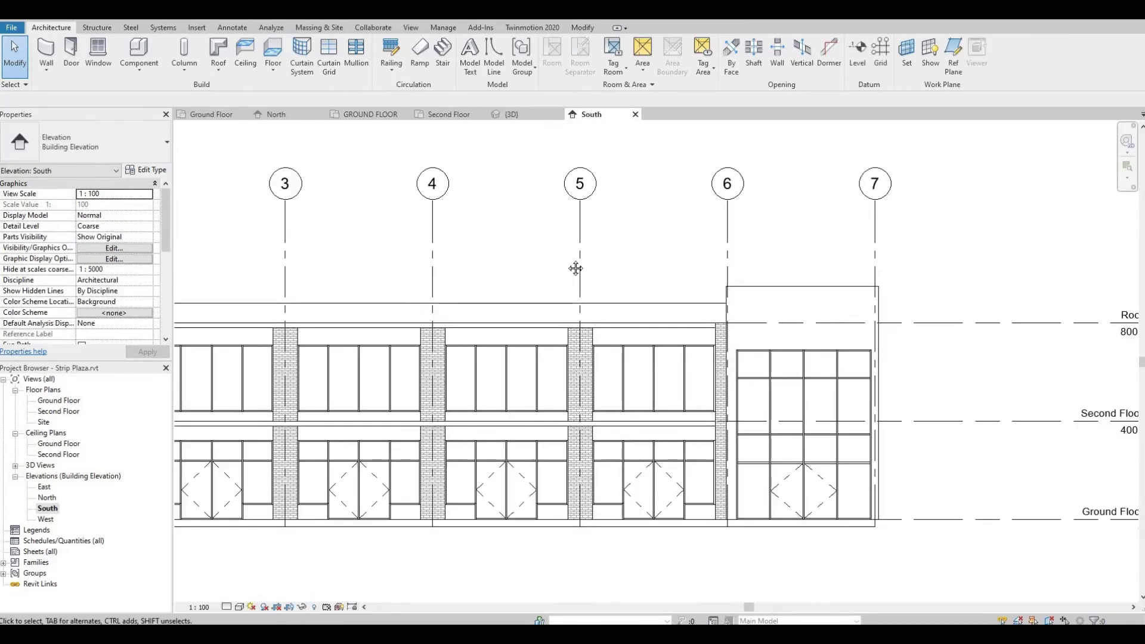
middle_drag(570, 264, 637, 264)
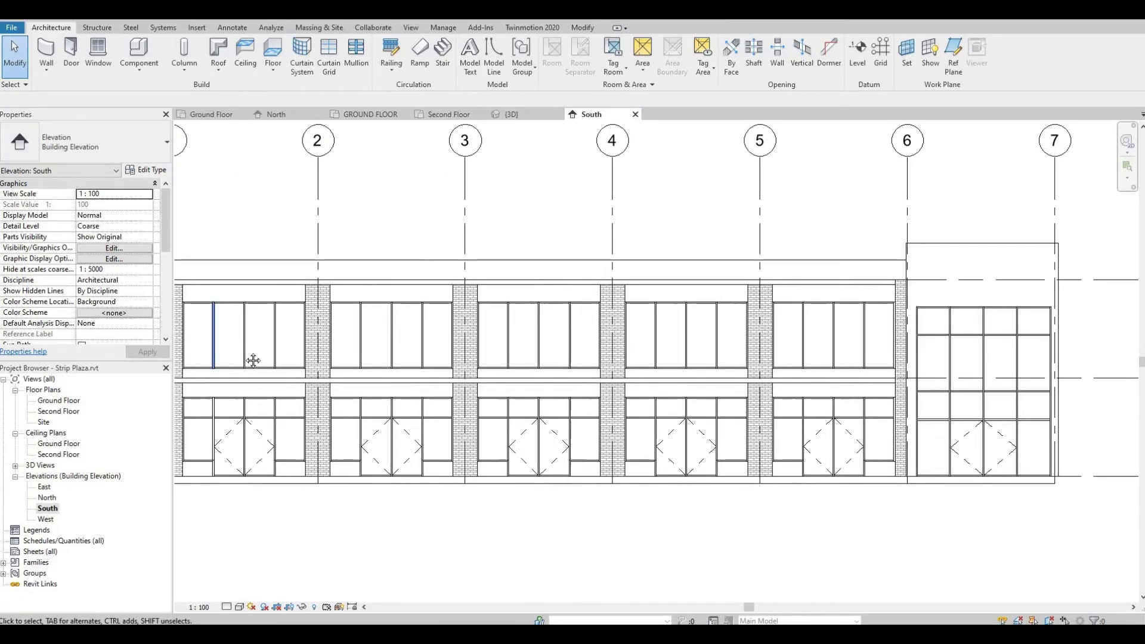
middle_drag(253, 360, 382, 358)
scroll(394, 366, up, 4)
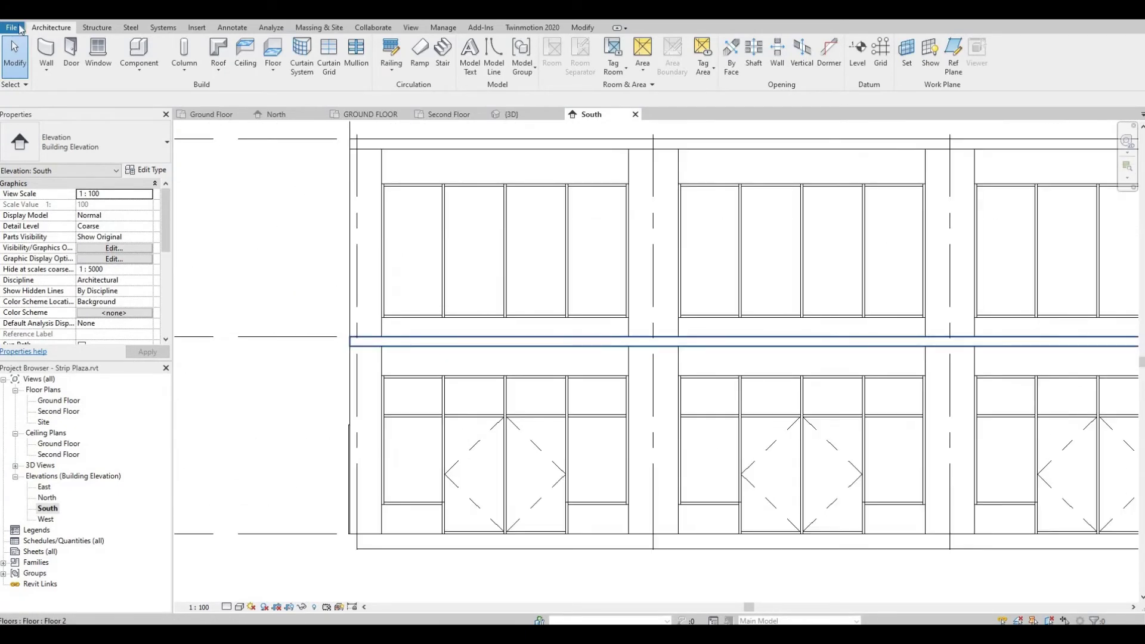
click(470, 74)
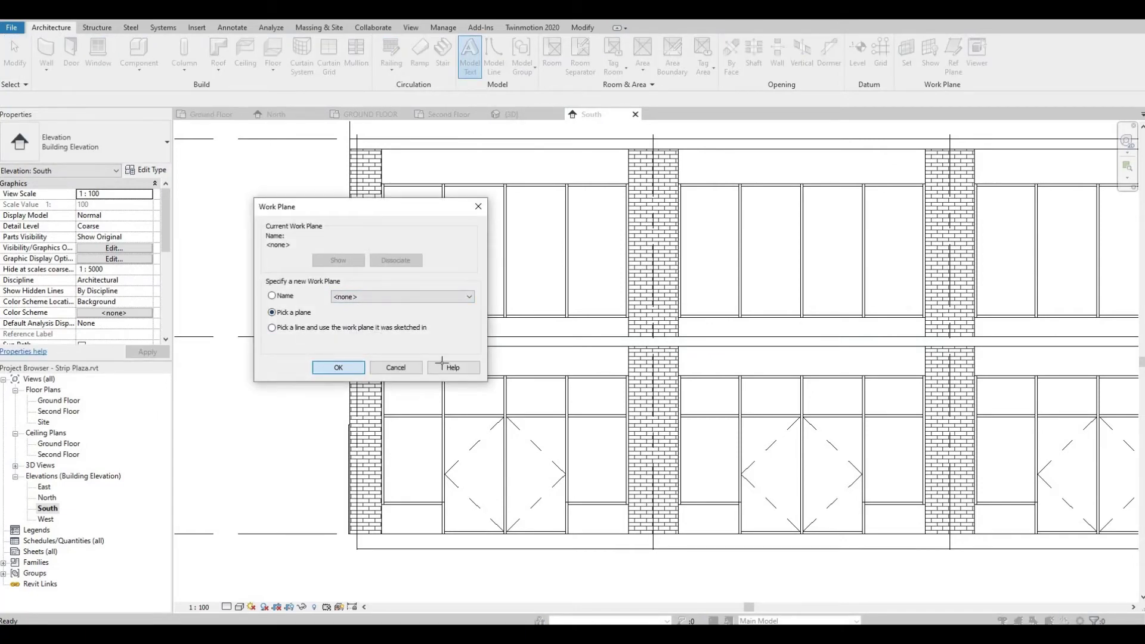
key(Return)
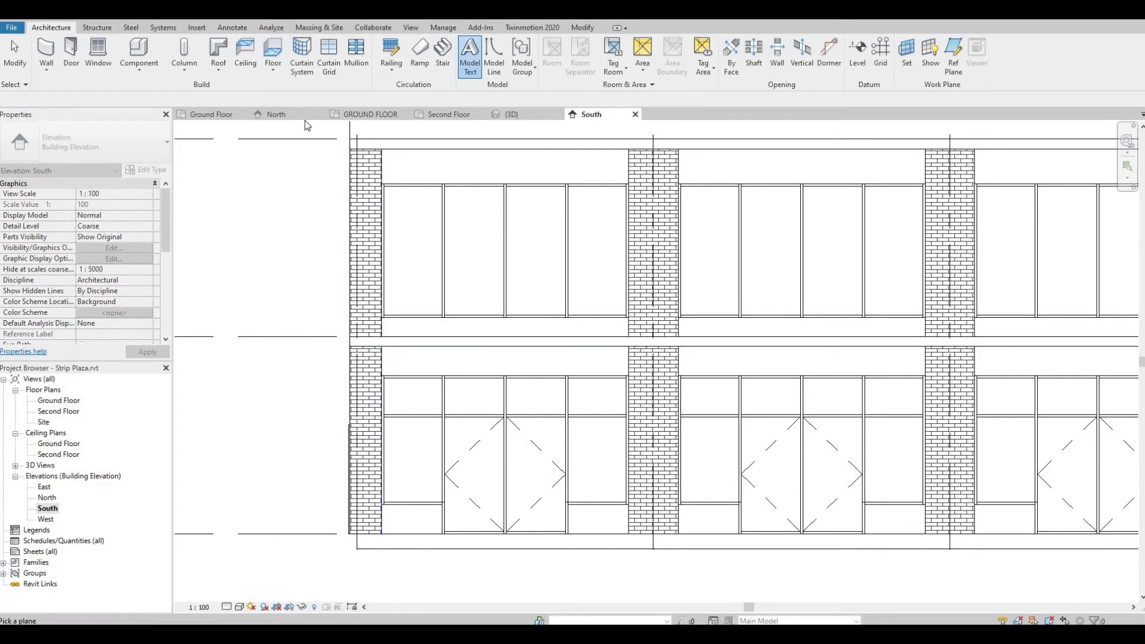
click(511, 114)
scroll(394, 399, up, 5)
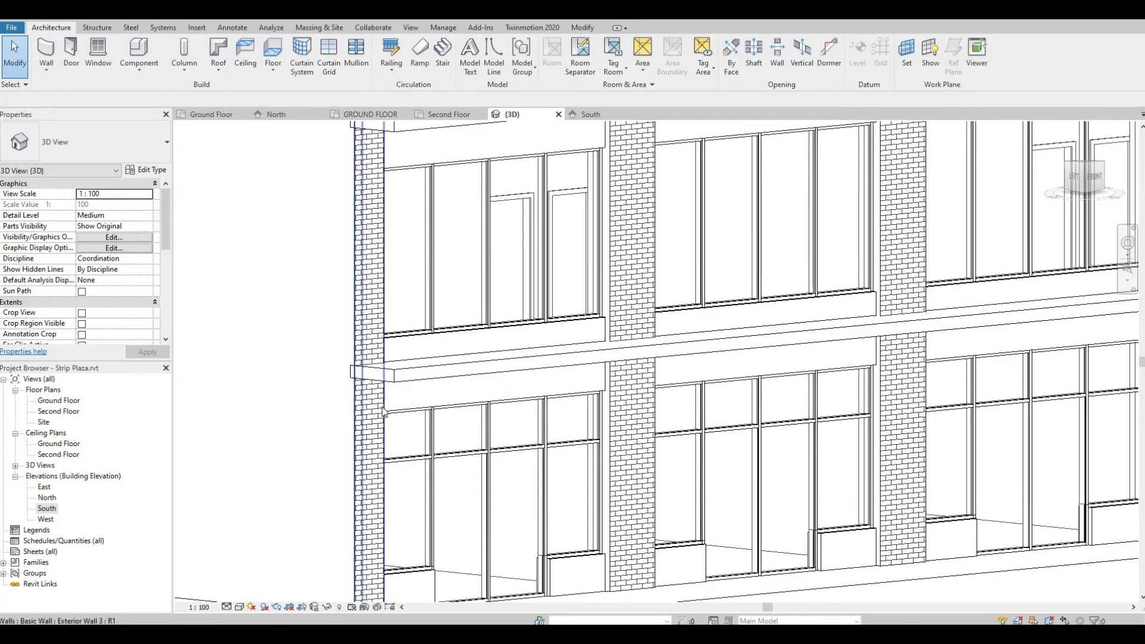
click(390, 406)
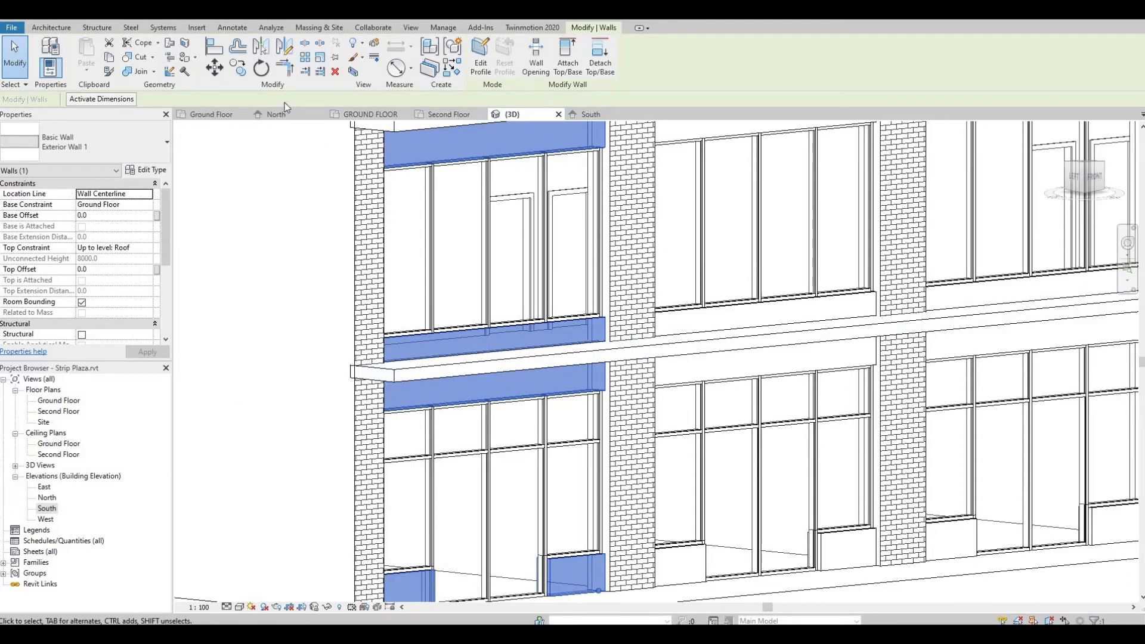
click(284, 190)
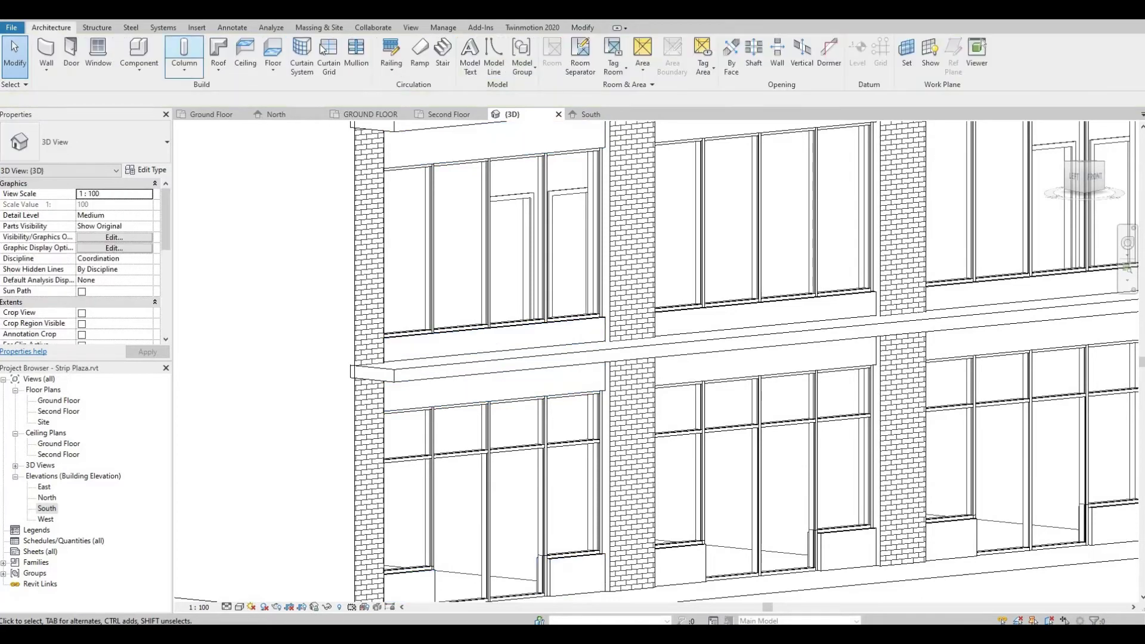
Save the project and try to create model text reading "Retail Space" in the 3D view
click(467, 52)
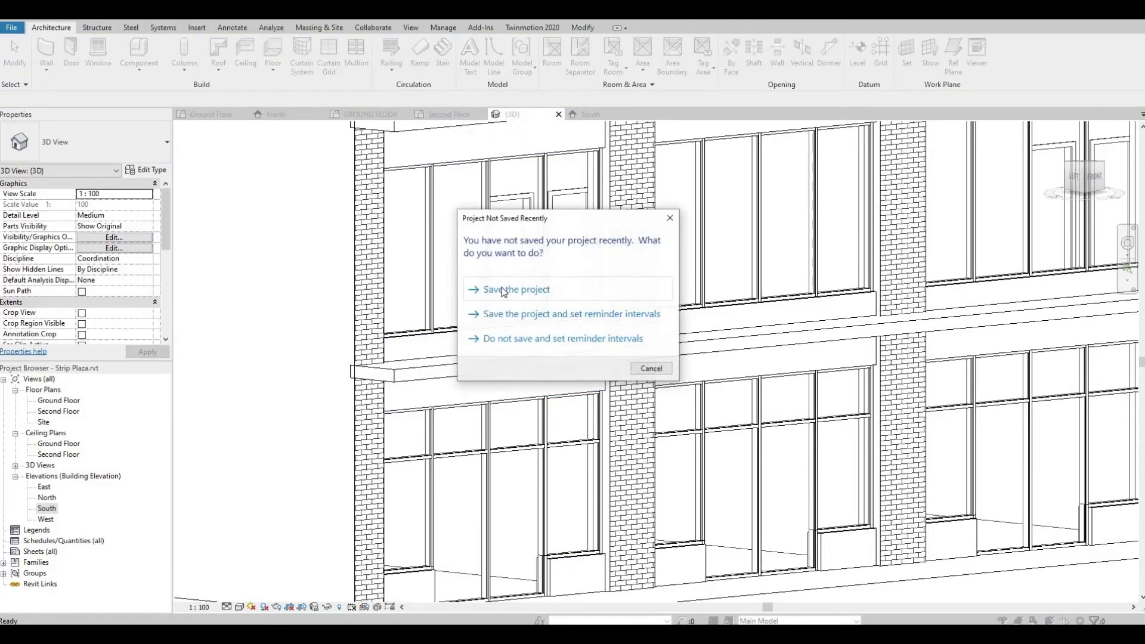
click(484, 290)
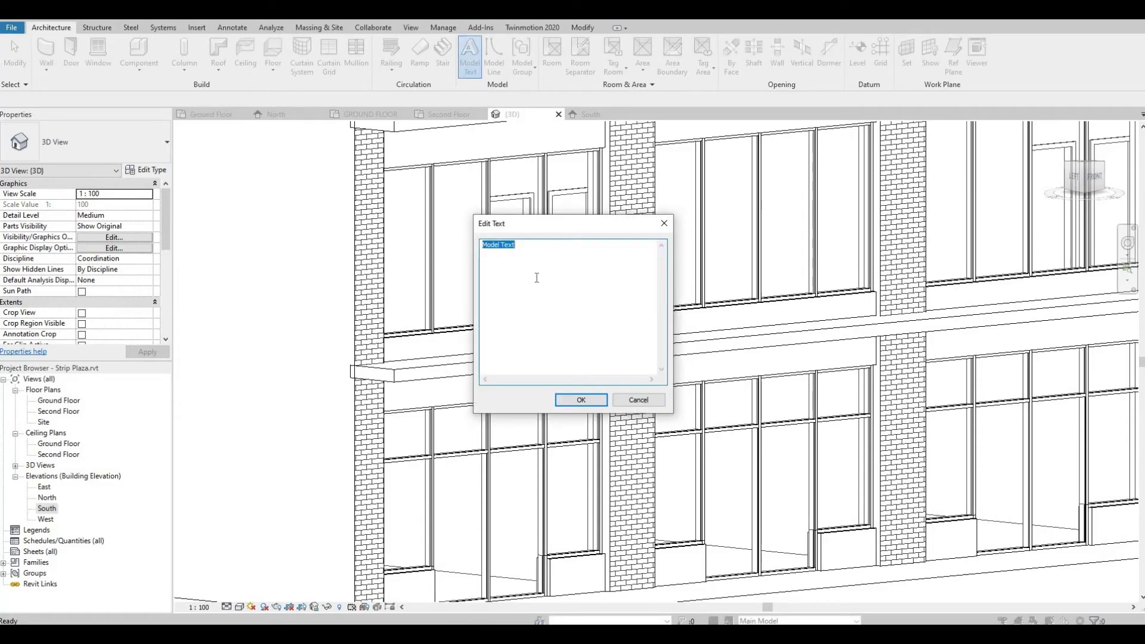
text(Retail Space)
click(581, 400)
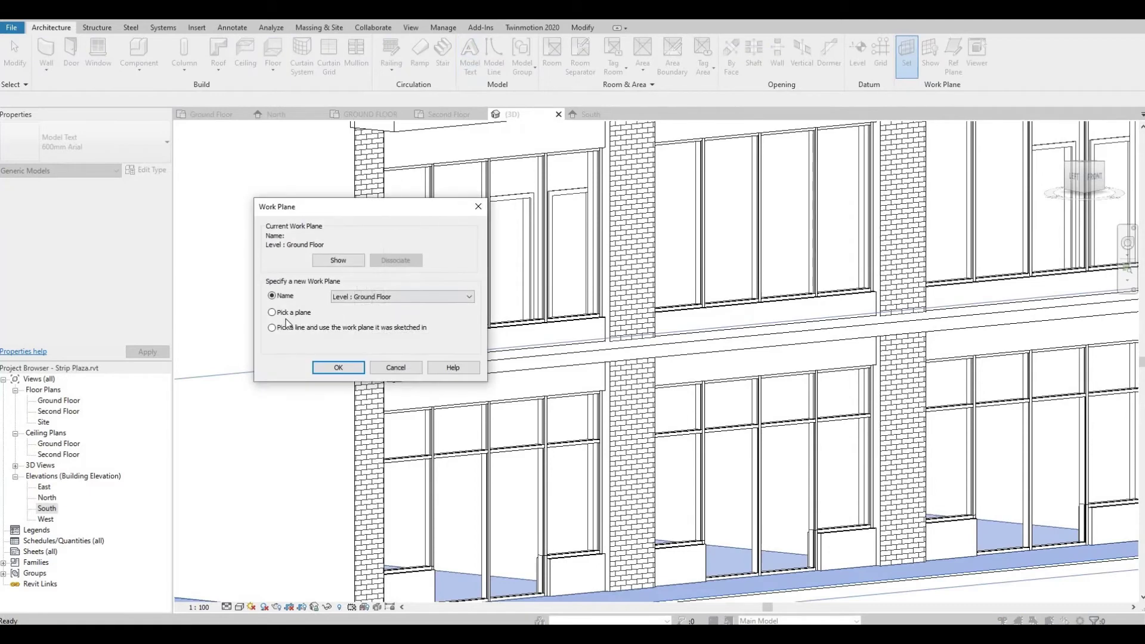
Set the work plane to the picked face of Exterior Wall 1 in the facade's first bay and show it
click(338, 367)
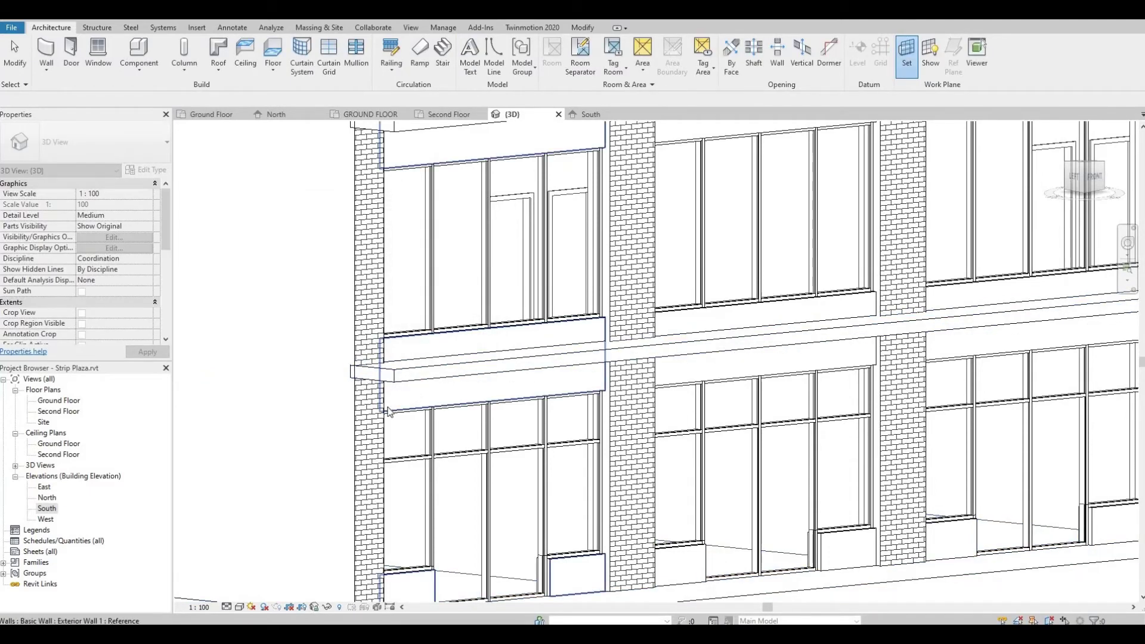
click(387, 408)
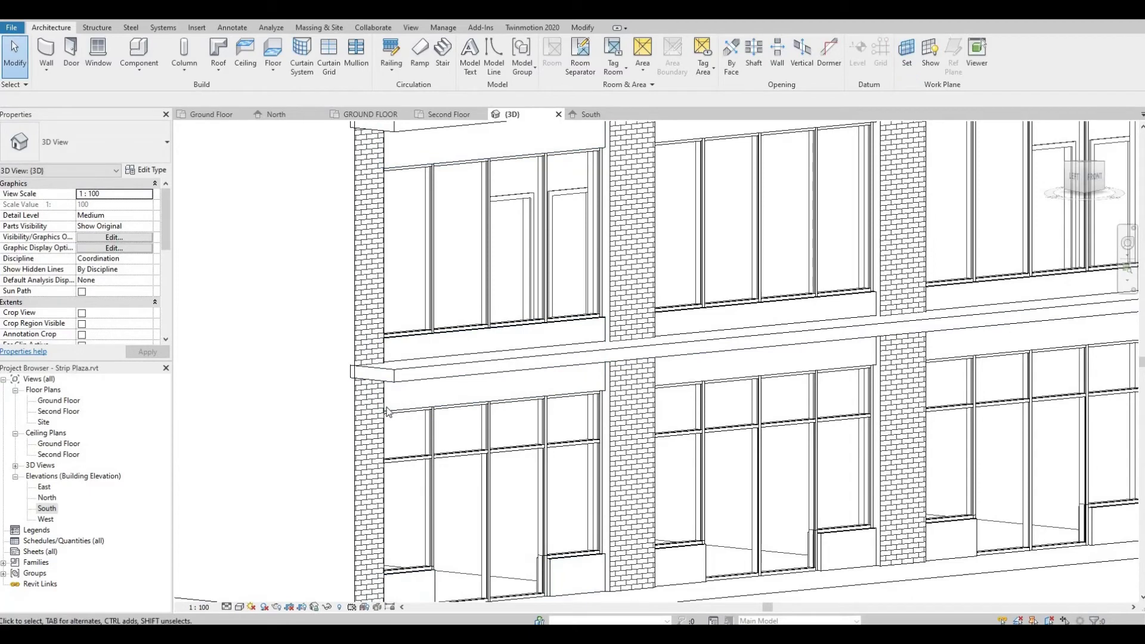
click(932, 66)
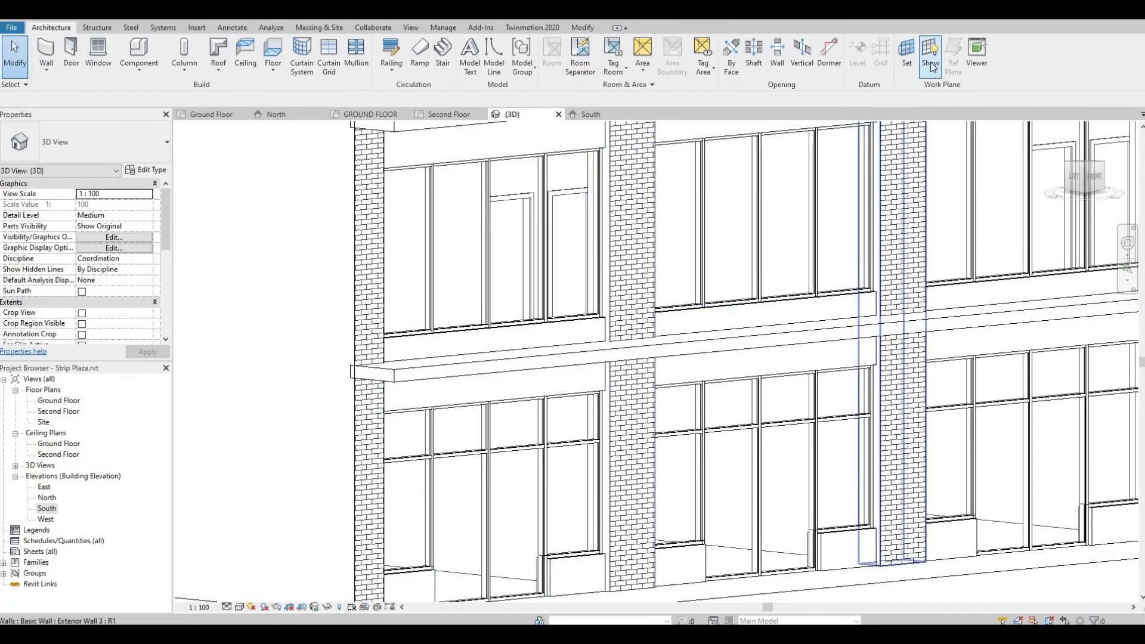
click(907, 53)
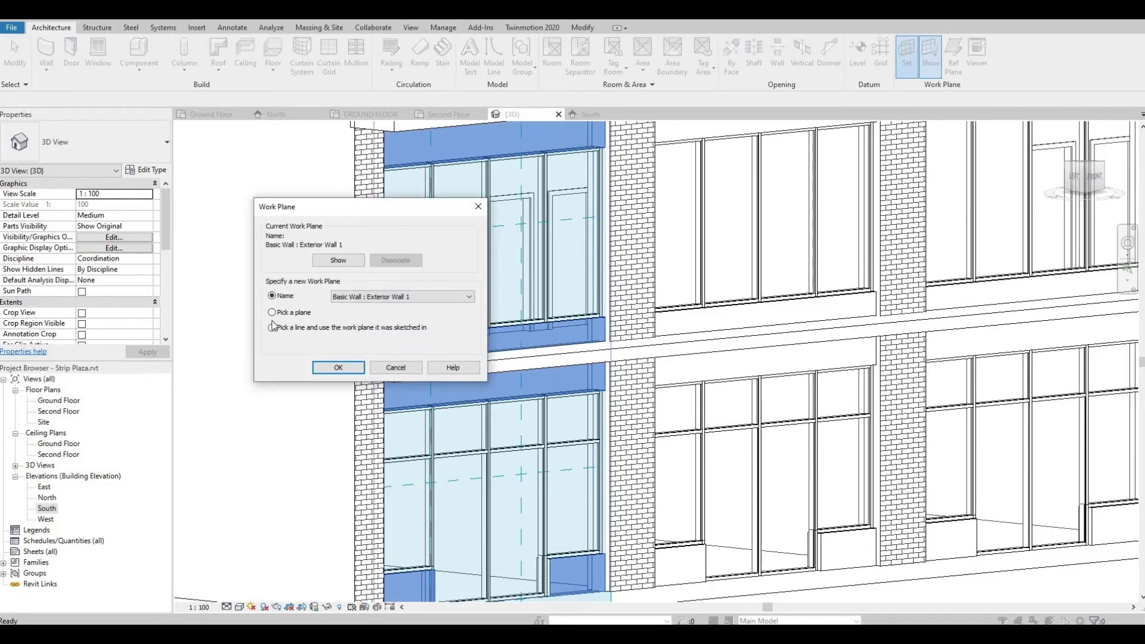
click(391, 366)
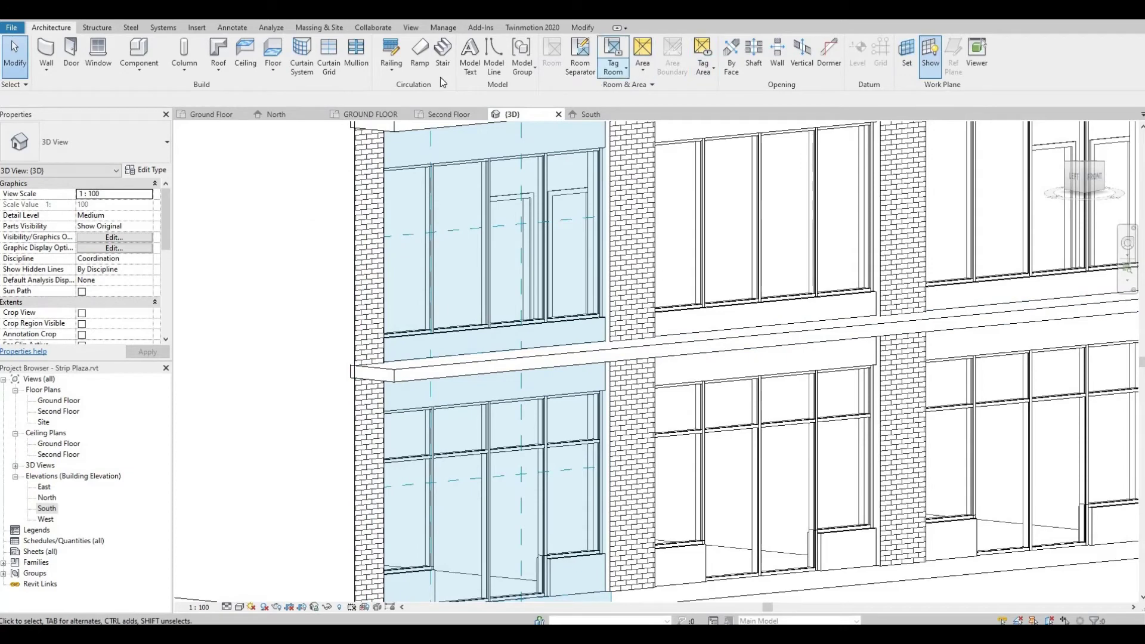
Place model text reading "Retail Space" on the wall face above the first bay's ground-floor storefront, just under the canopy slab
click(469, 55)
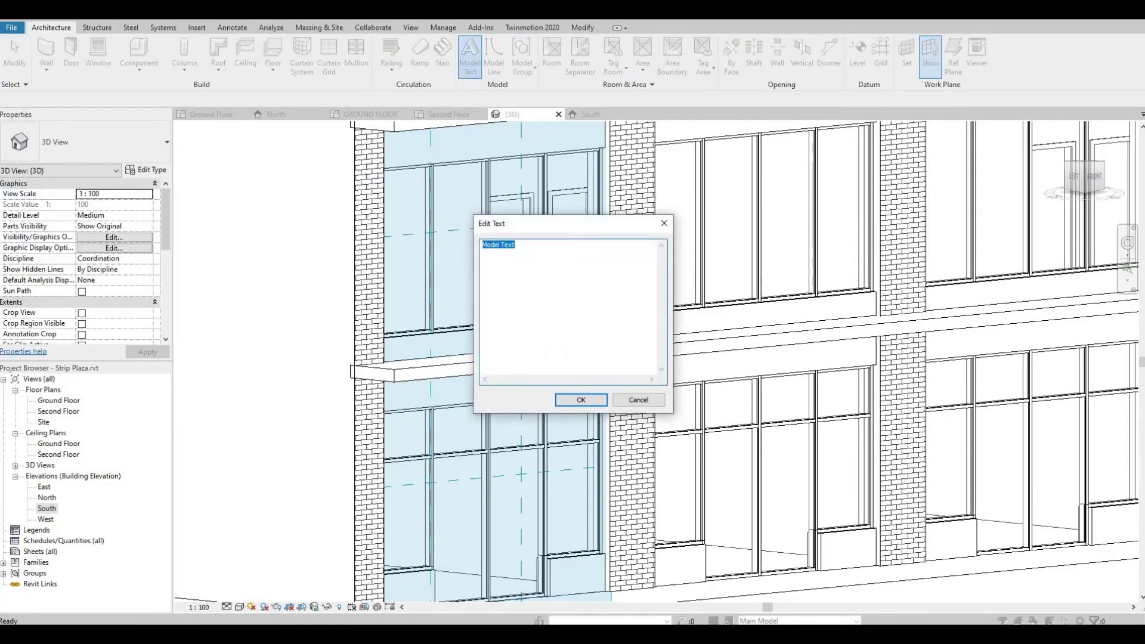
text(Retail Space)
click(581, 399)
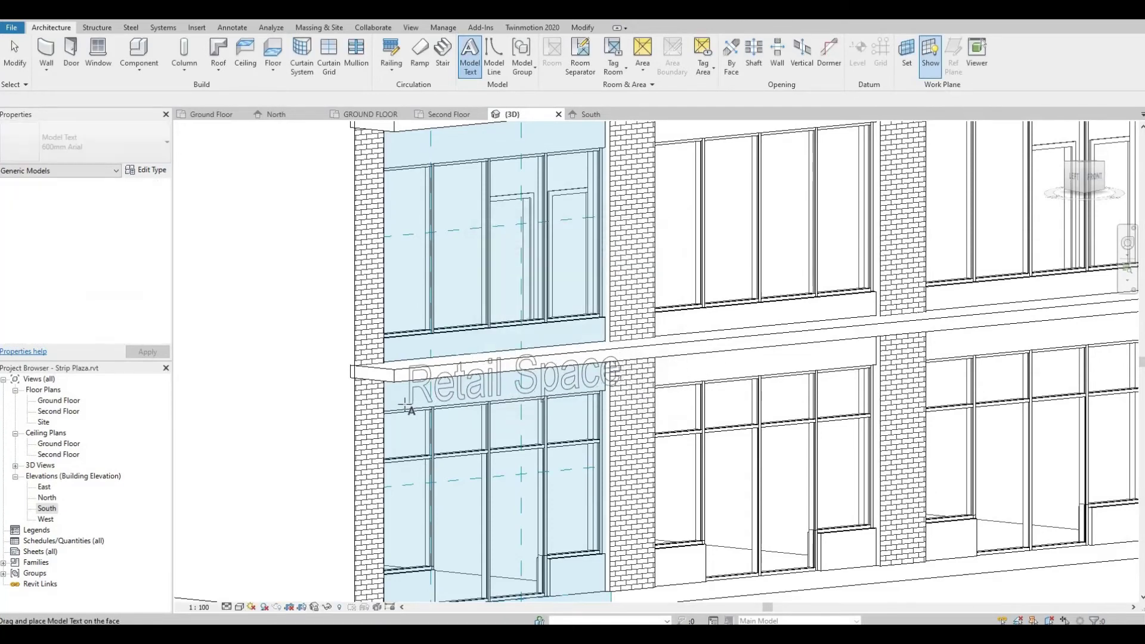
click(419, 416)
In the South elevation, set the text size of the "Retail Space" model text's 600mm Arial type to 300
scroll(480, 388, up, 3)
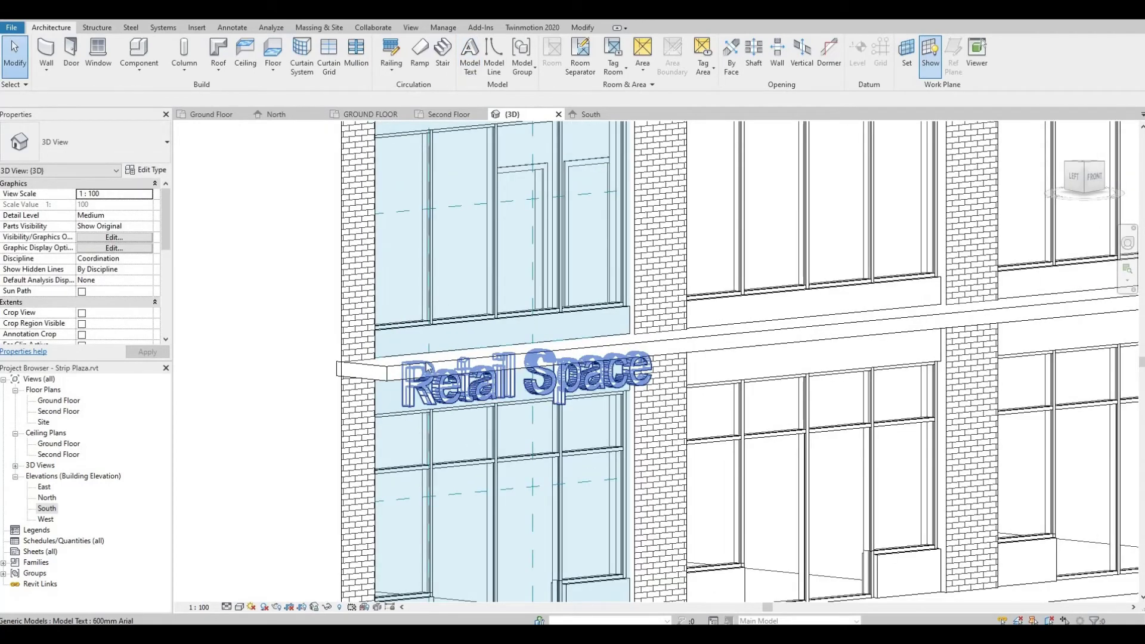
click(417, 391)
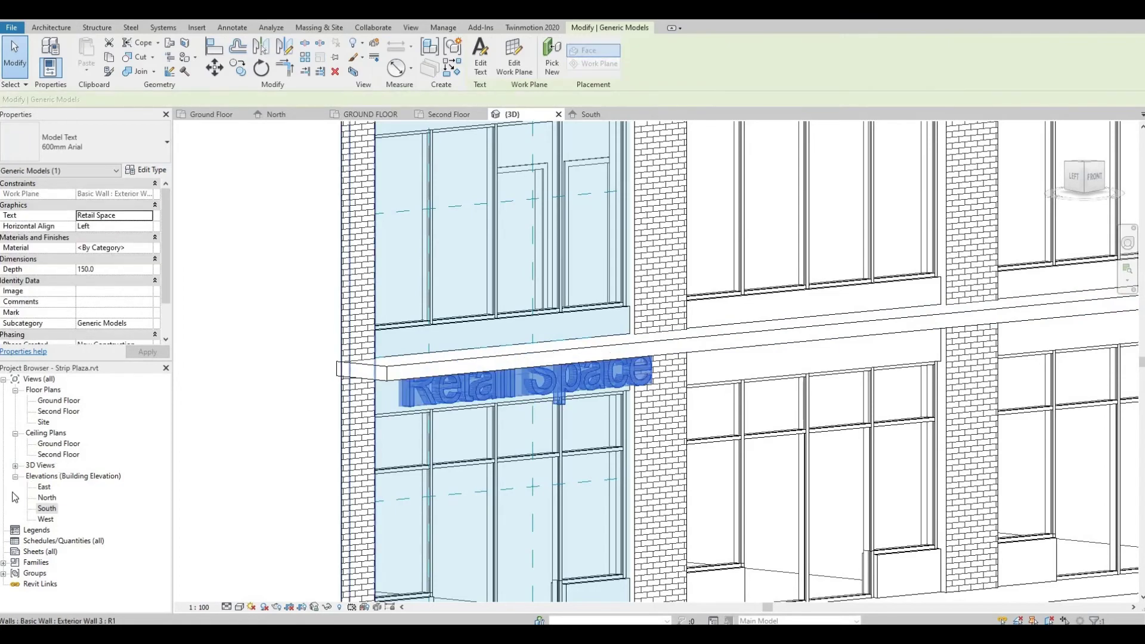
double_click(48, 508)
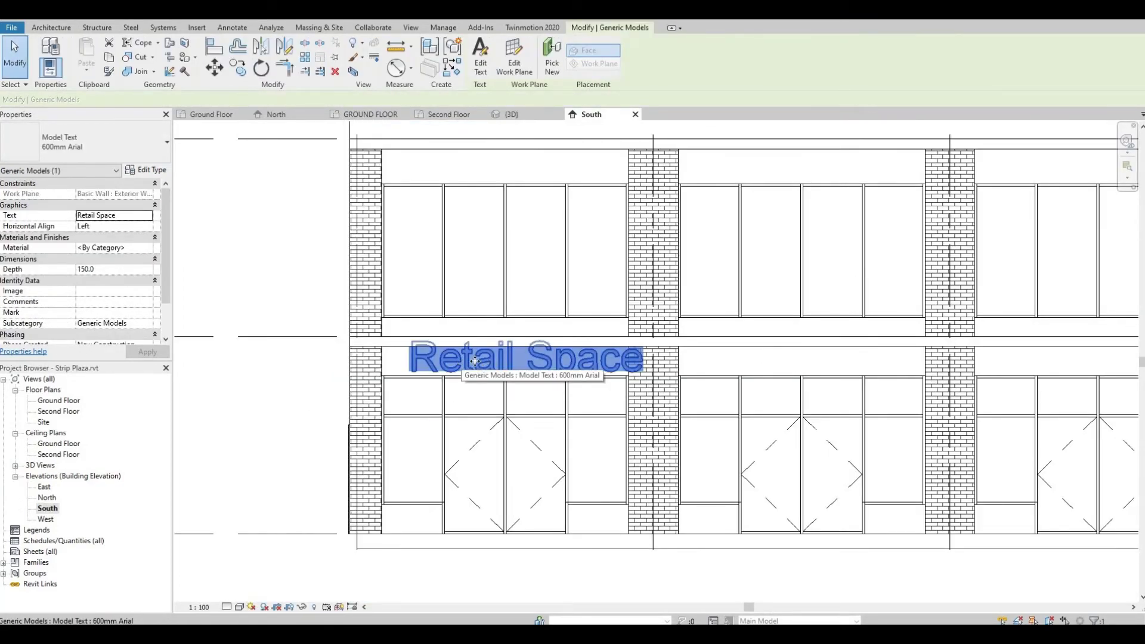
click(151, 171)
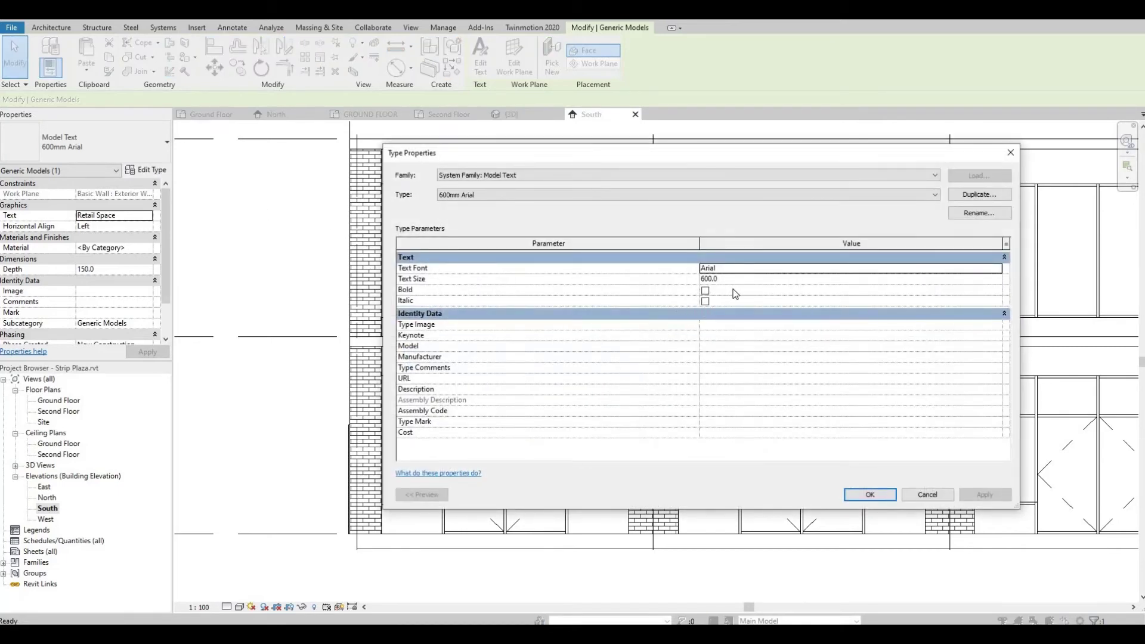
key(Tab)
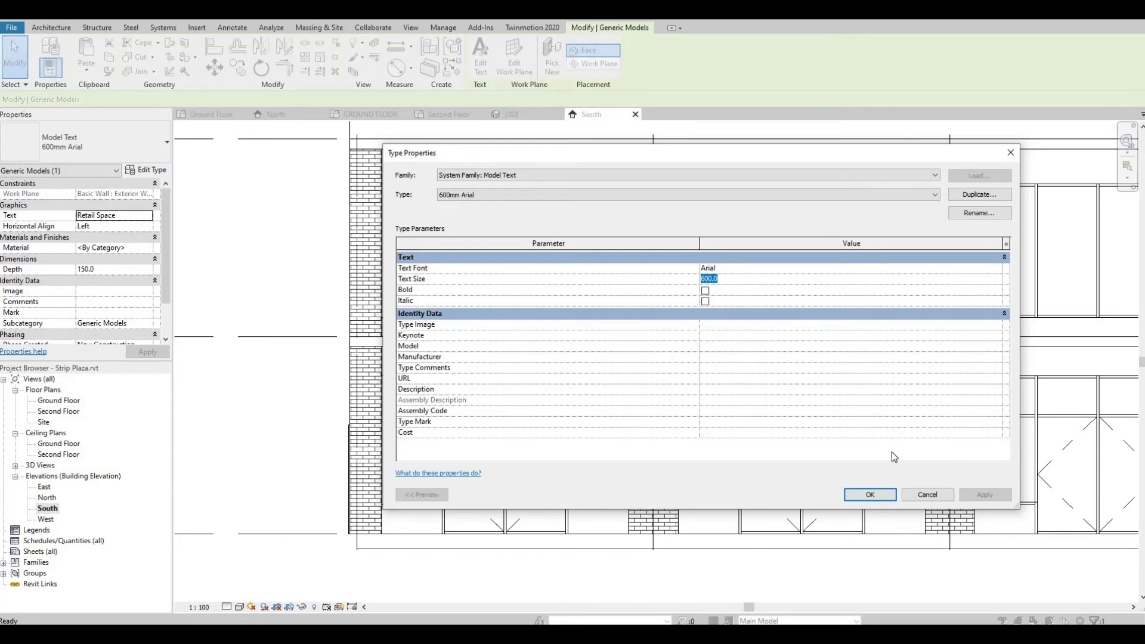
text(300)
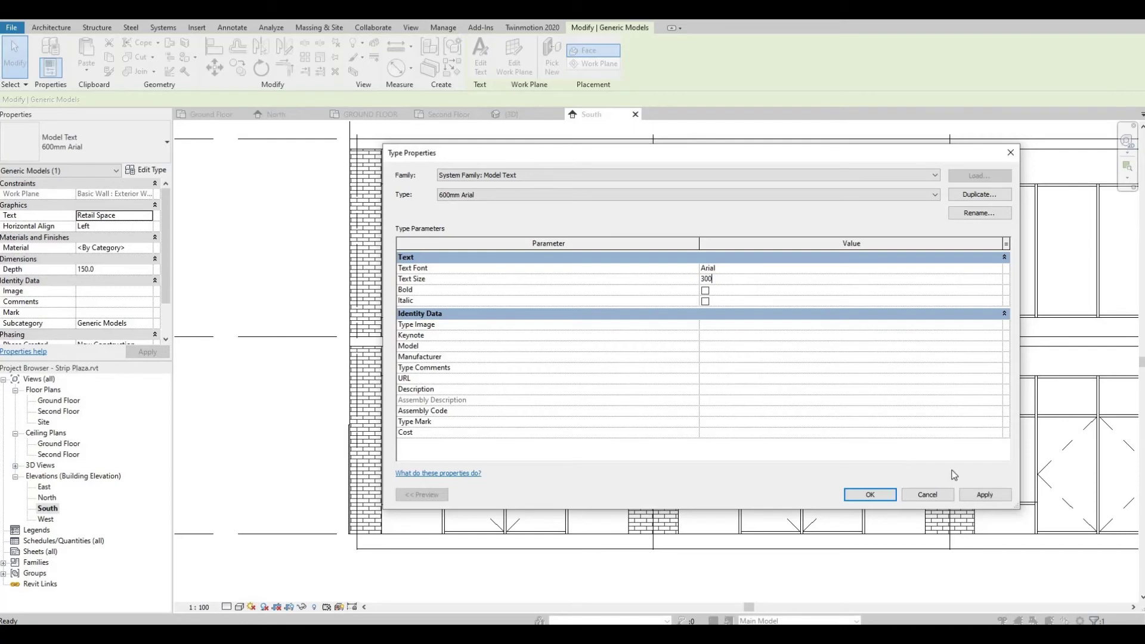
click(985, 495)
click(870, 494)
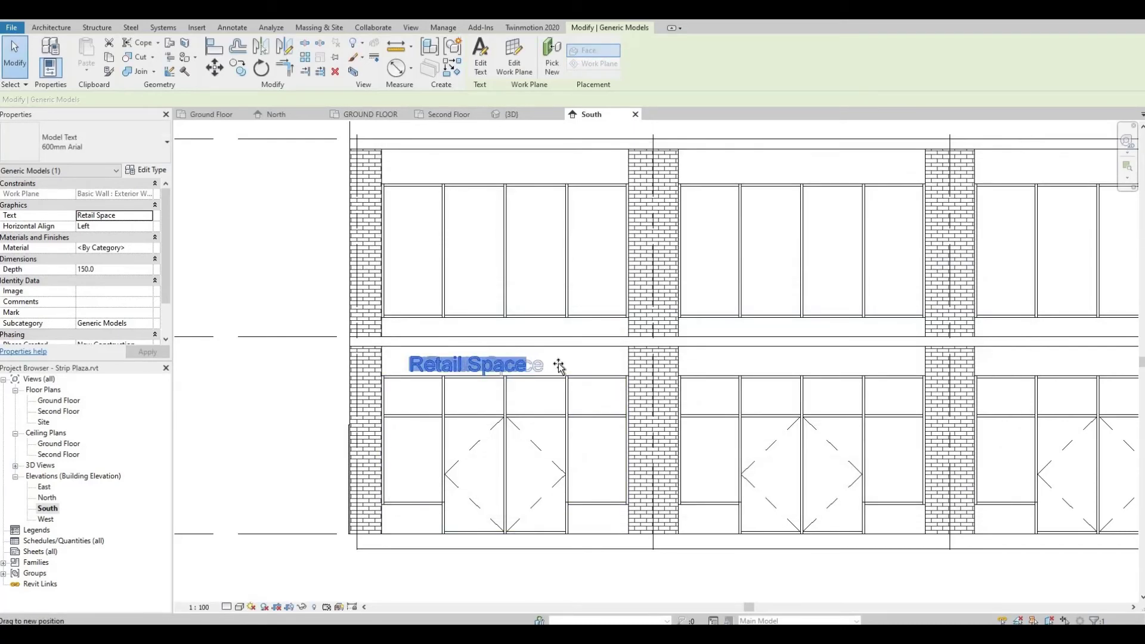
Center the "Retail Space" text above the first bay's double doors and set its depth to 200
drag(548, 364, 555, 360)
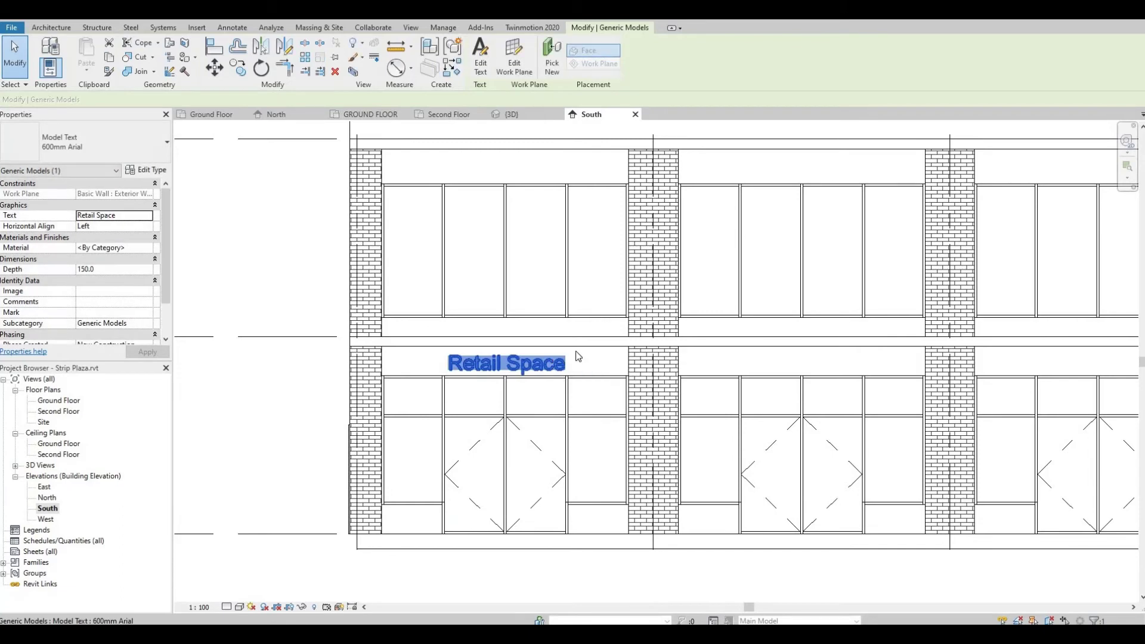
middle_drag(562, 335, 497, 320)
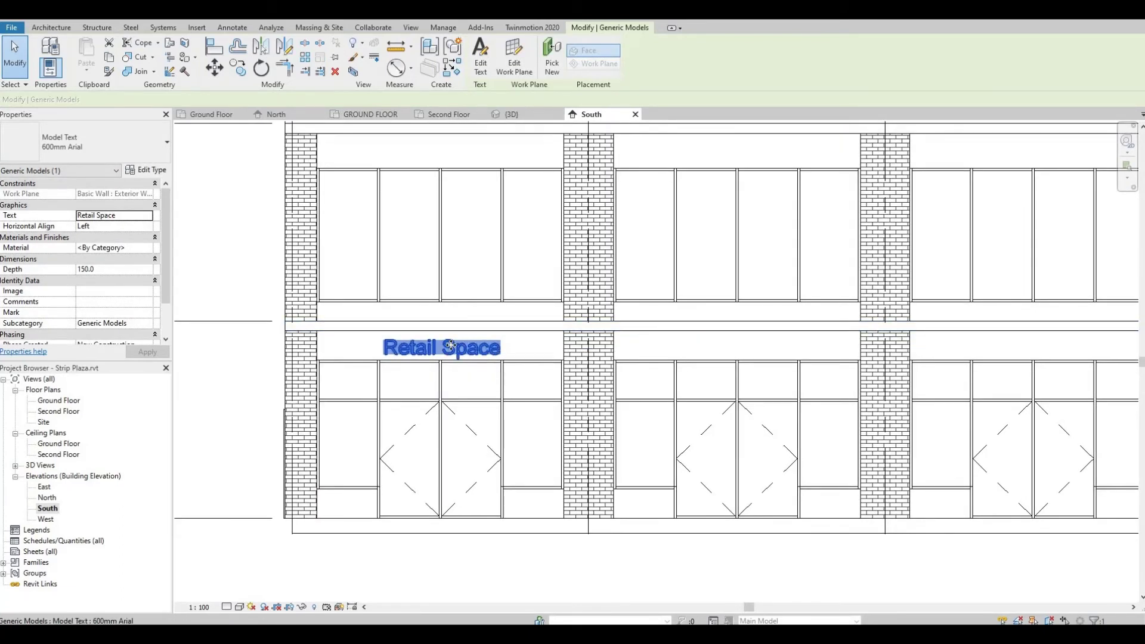
click(106, 269)
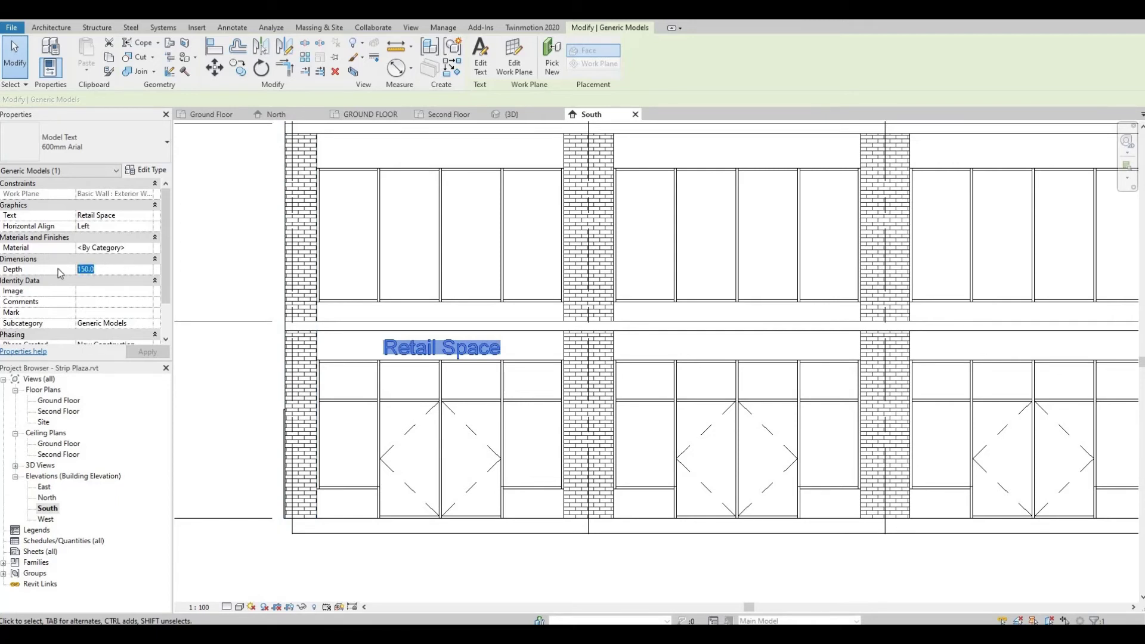
text(200)
Copy the "Retail Space" text to the other ground-floor bays up to grid 6, aligning each with the center of the doors
click(237, 68)
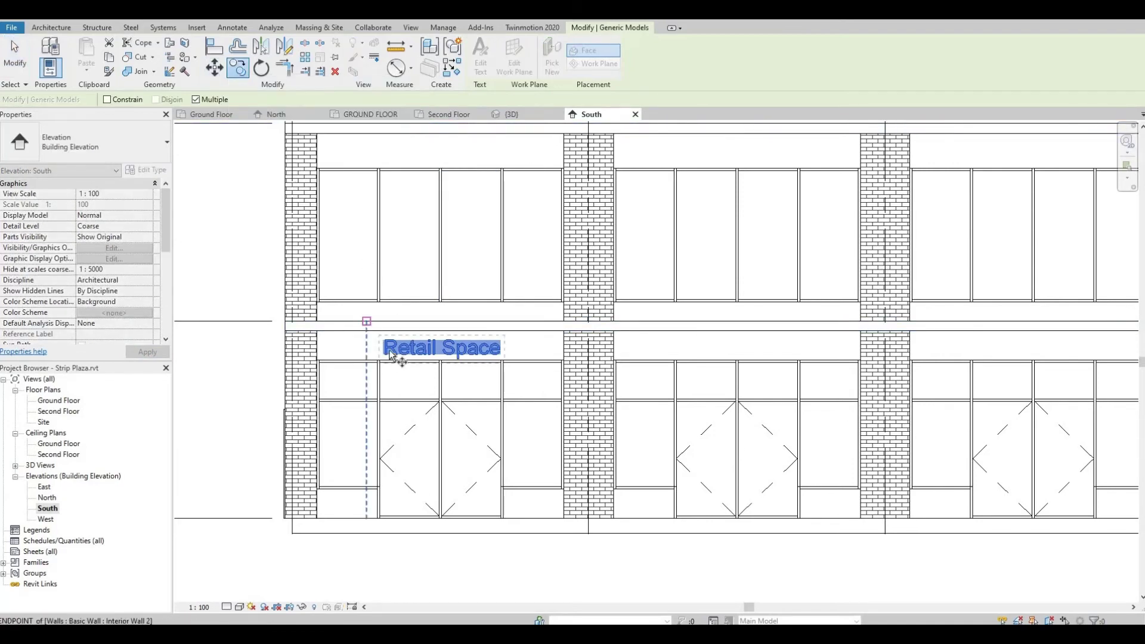
click(441, 459)
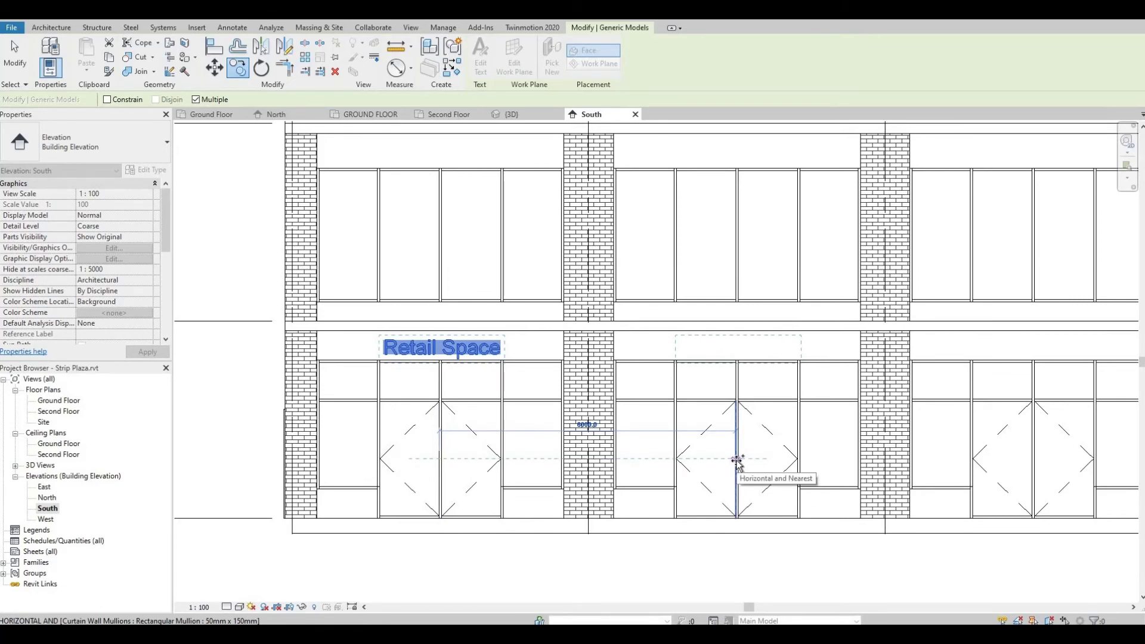
click(735, 460)
middle_drag(524, 447, 495, 434)
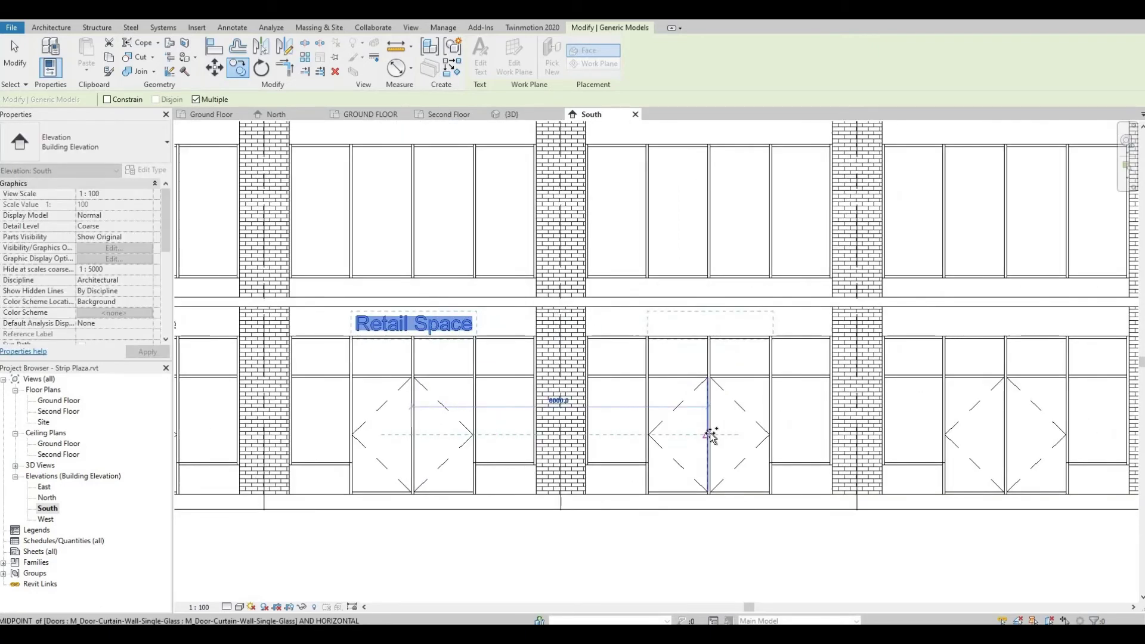
click(709, 435)
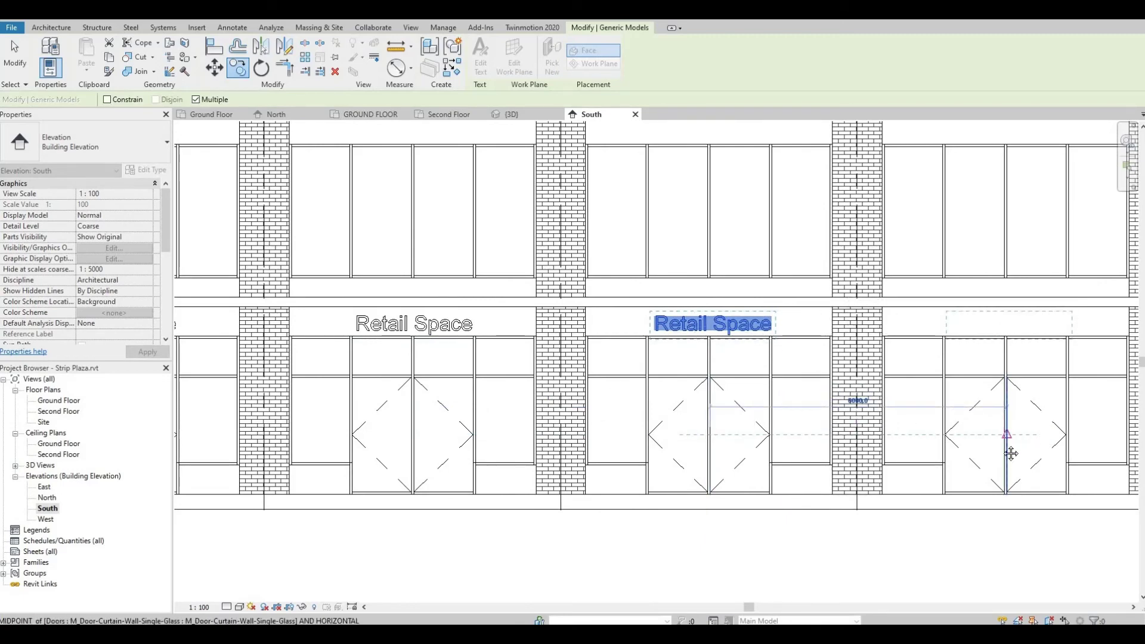
click(1007, 451)
middle_drag(1036, 447, 661, 420)
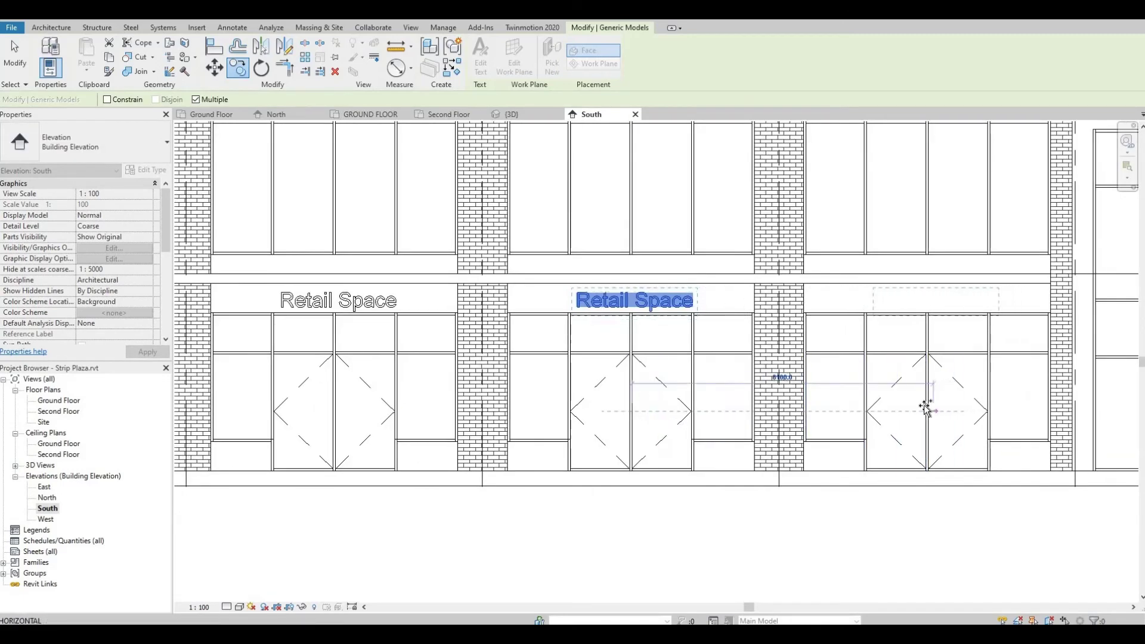
scroll(927, 378, down, 3)
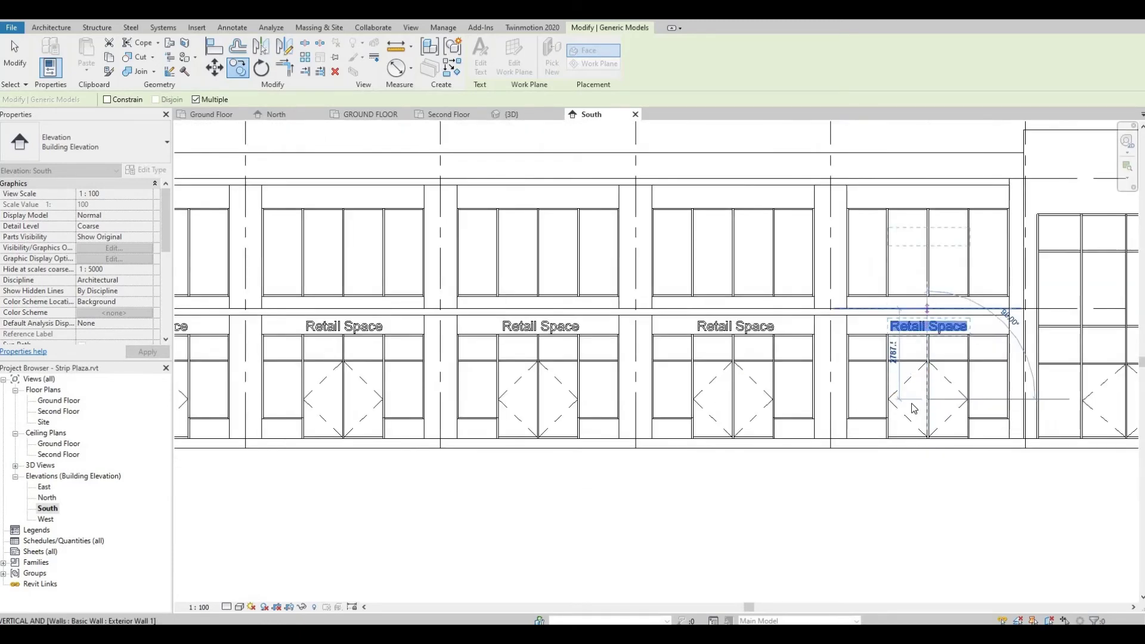
Copy the "Retail Space" text from the ground floor of the bay between grids 5 and 6 straight up above its second-floor windows
middle_drag(934, 266, 922, 353)
scroll(915, 345, up, 1)
scroll(912, 350, up, 1)
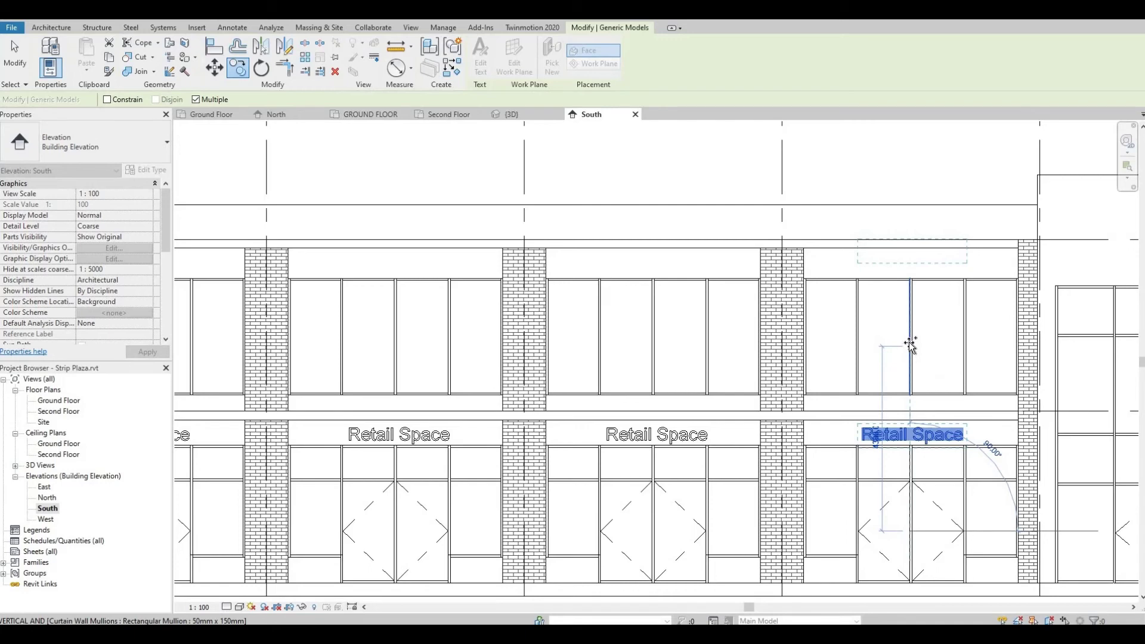
click(909, 342)
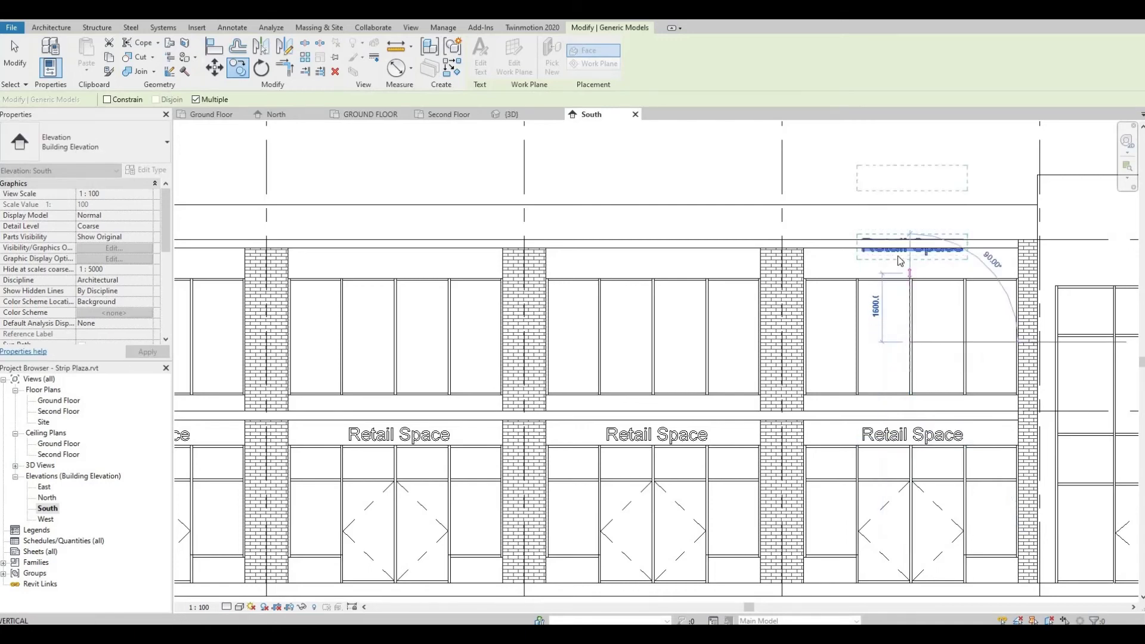
key(Escape)
key(Escape)
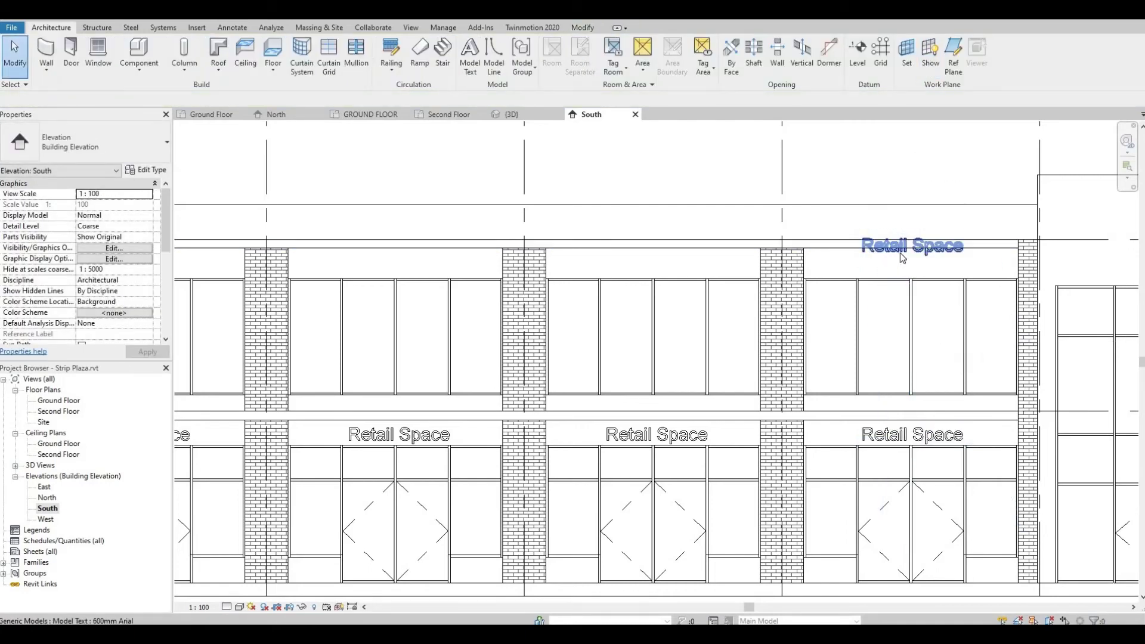
Nudge the upper "Retail Space" text down to sit between the roof slab and the second-floor windows
click(902, 256)
key(Down)
key(Down)
key(Down)
key(Down)
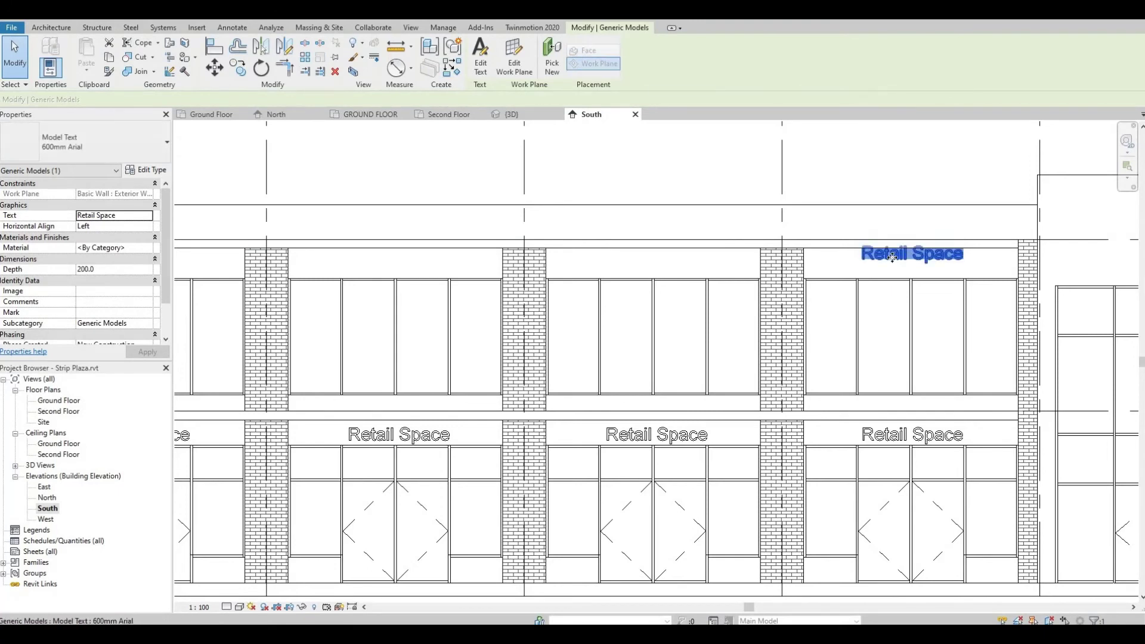
key(Down)
key(Down)
key(Down)
key(Down)
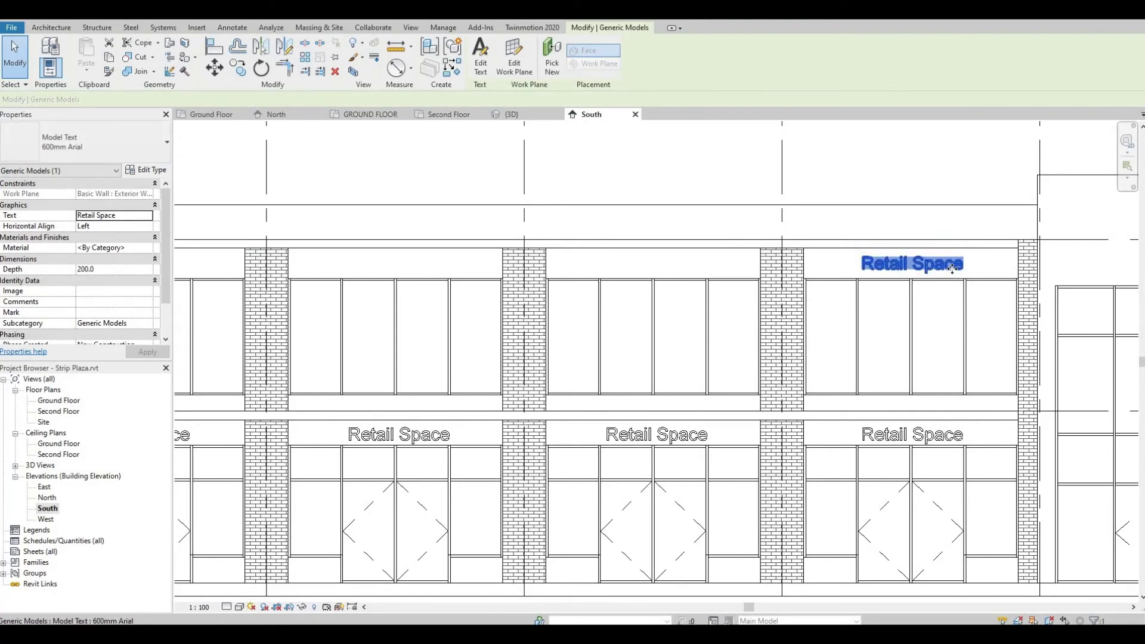
Change the wording of the second-floor model text to "Office Space"
double_click(904, 269)
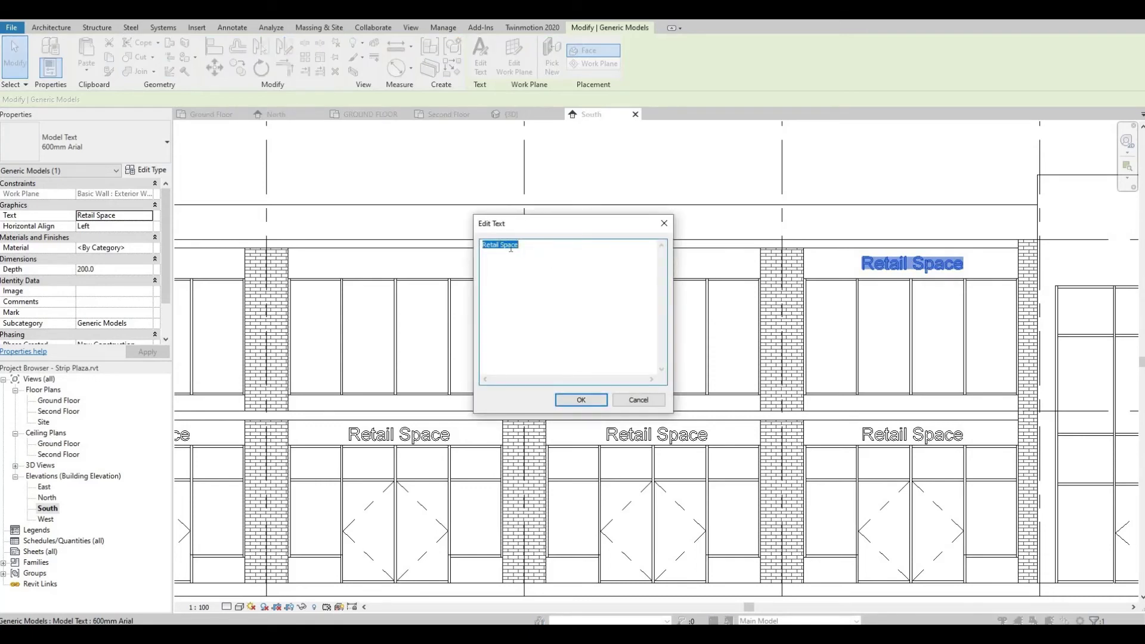
key(Home)
key(ctrl+shift+Right)
click(587, 403)
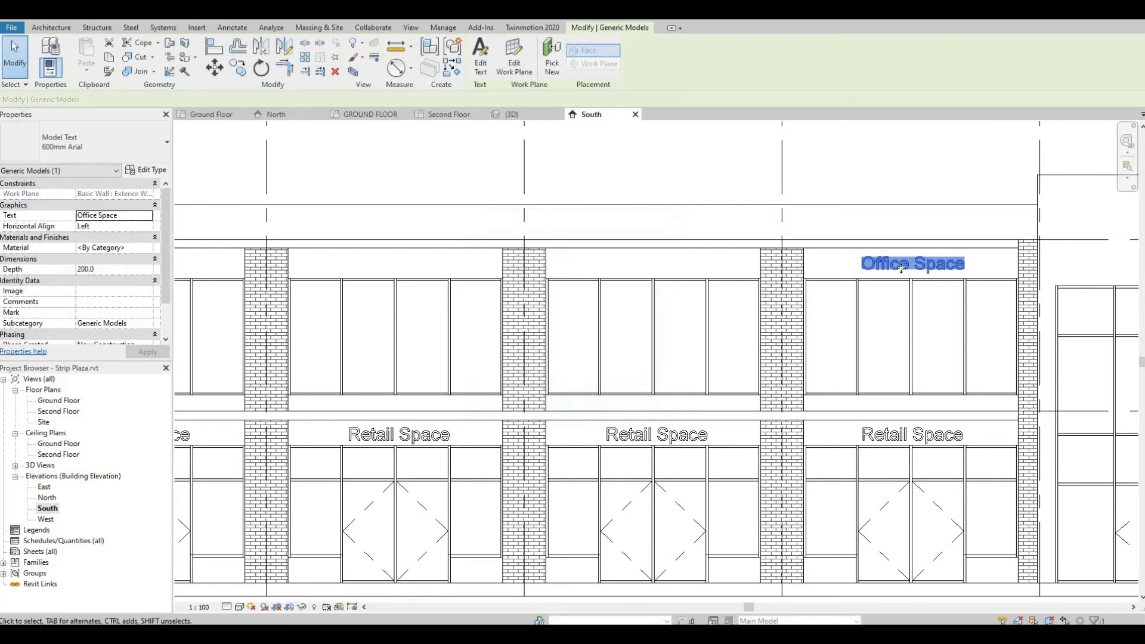
Copy the "Office Space" text across the remaining second-floor bays to grid 1, aligning each with the window's center mullion
click(239, 68)
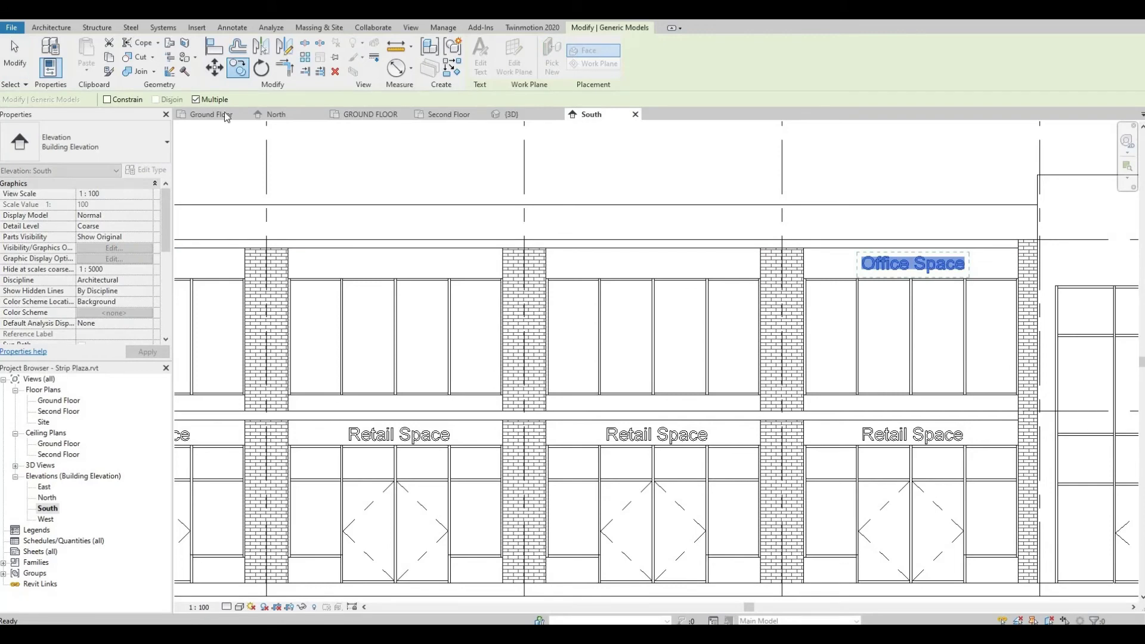
click(909, 335)
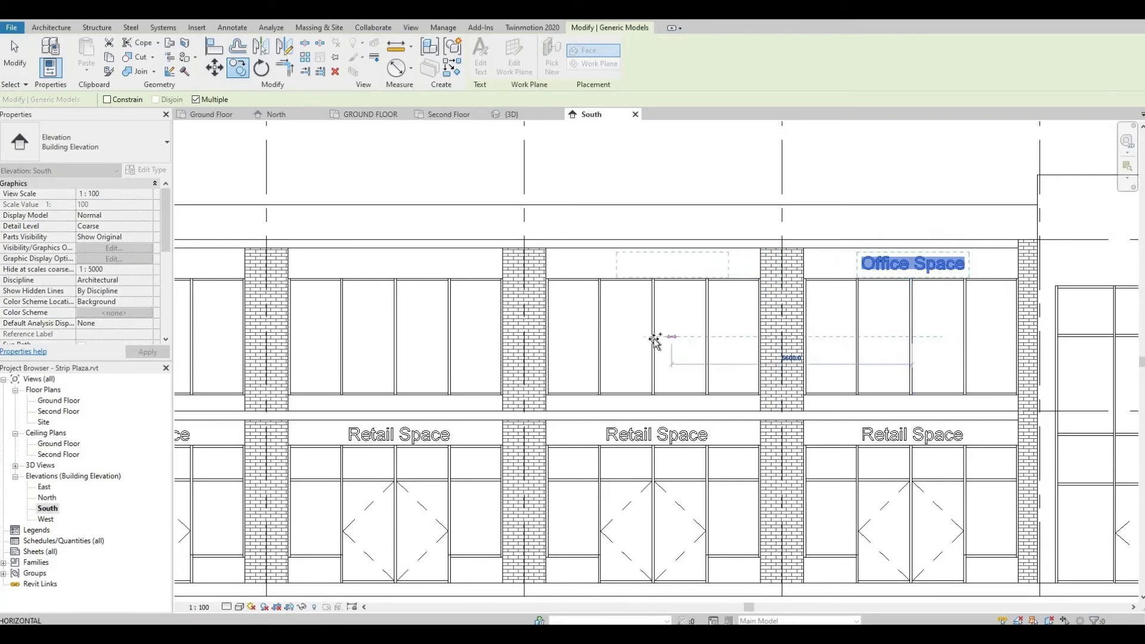
click(626, 336)
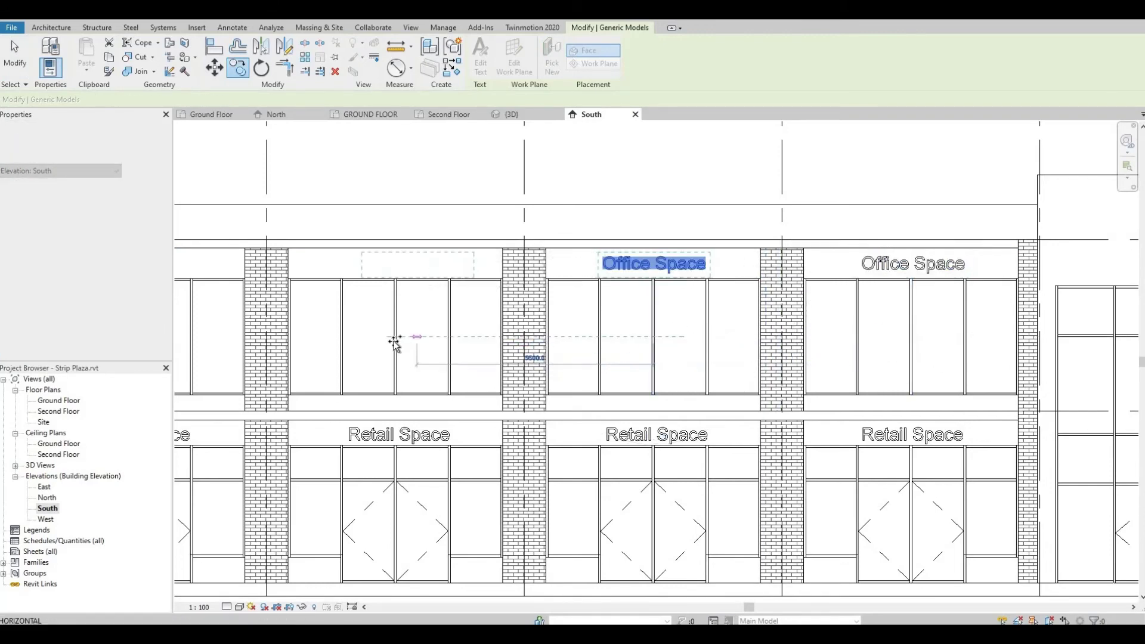
click(377, 337)
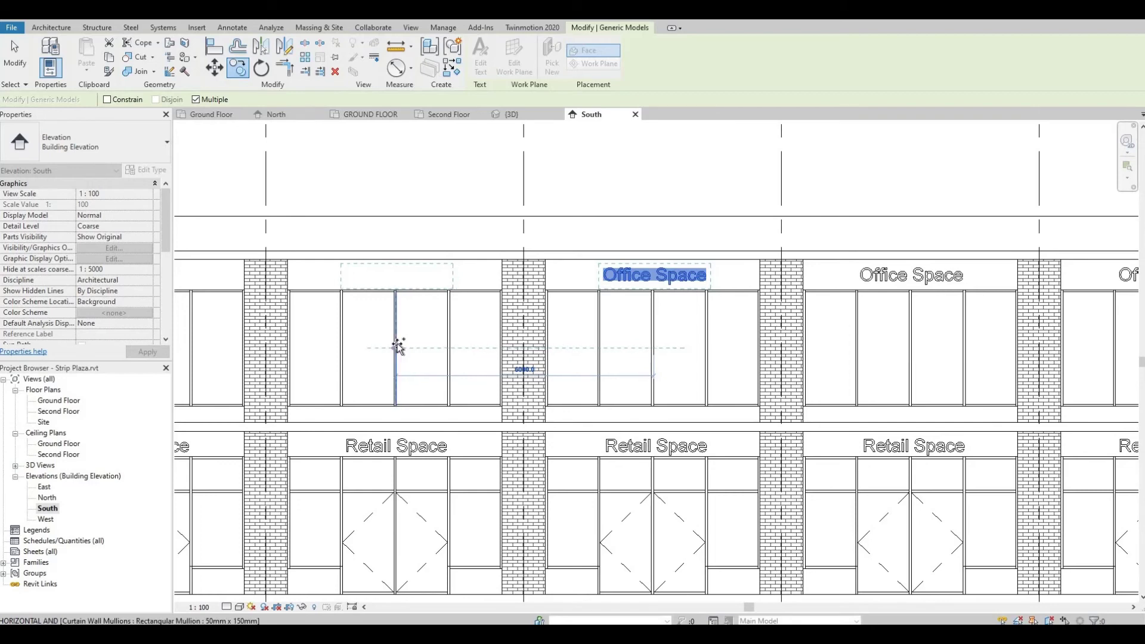
click(379, 354)
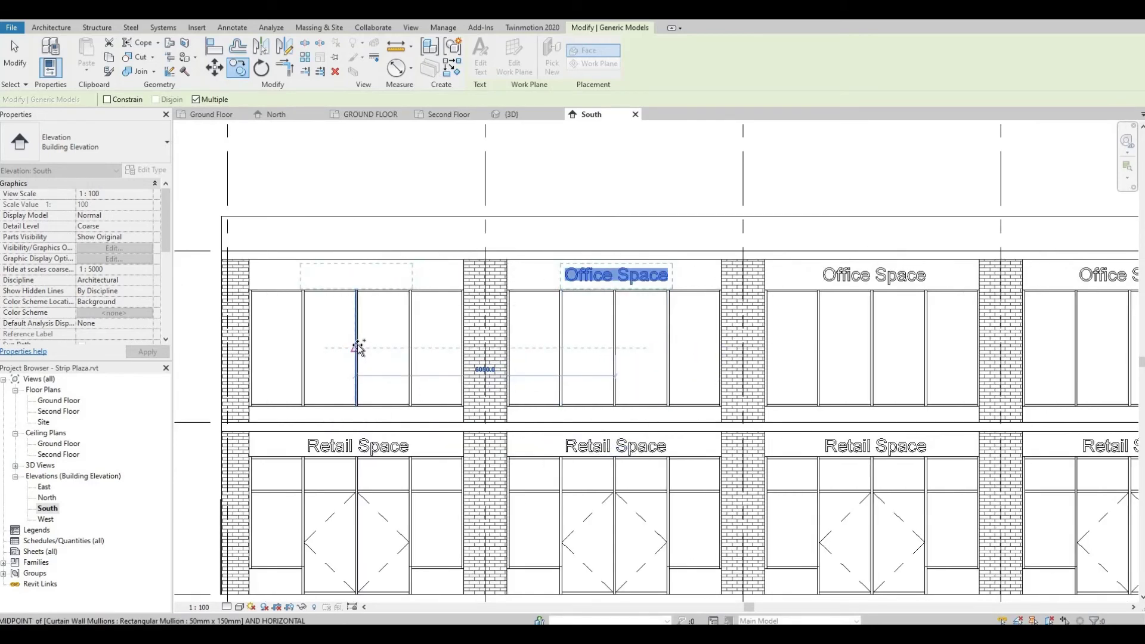
click(356, 345)
scroll(467, 344, down, 2)
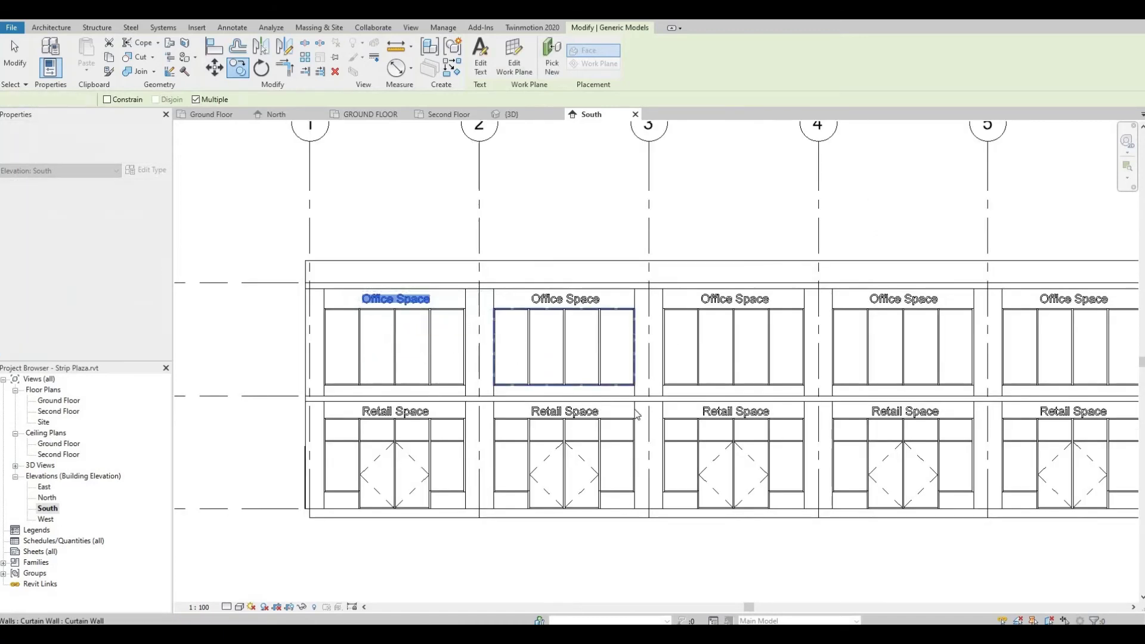
key(Escape)
key(Escape)
Copy the "Office Space" text from the bay between grids 5 and 6 to the taller block's upper wall between grids 6 and 7, and select the copy
middle_drag(1093, 303, 648, 315)
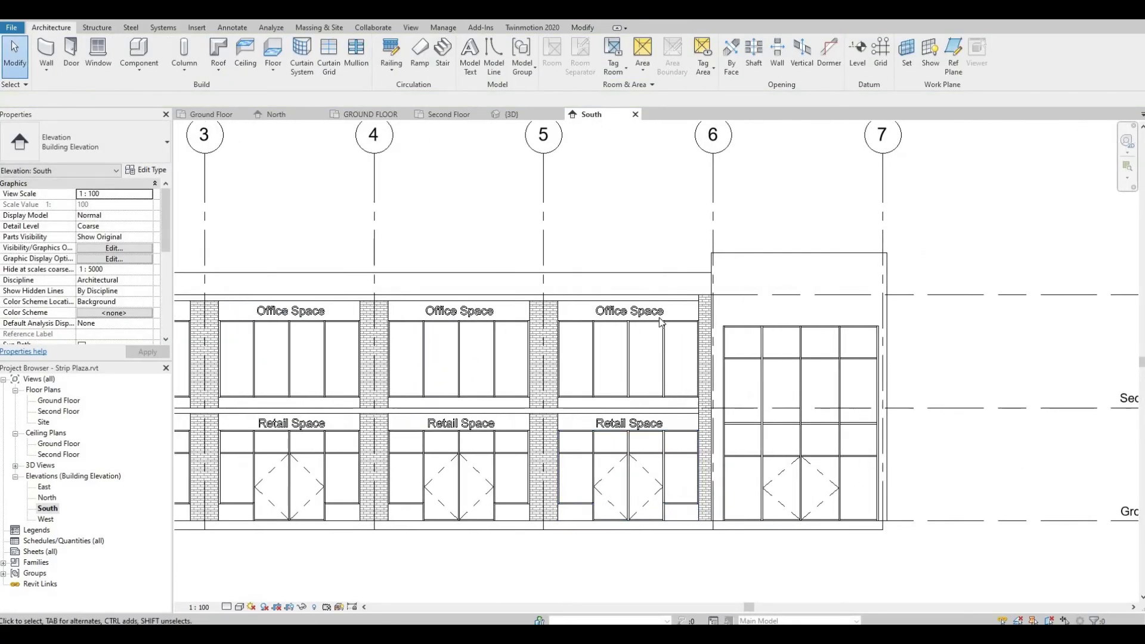
click(648, 314)
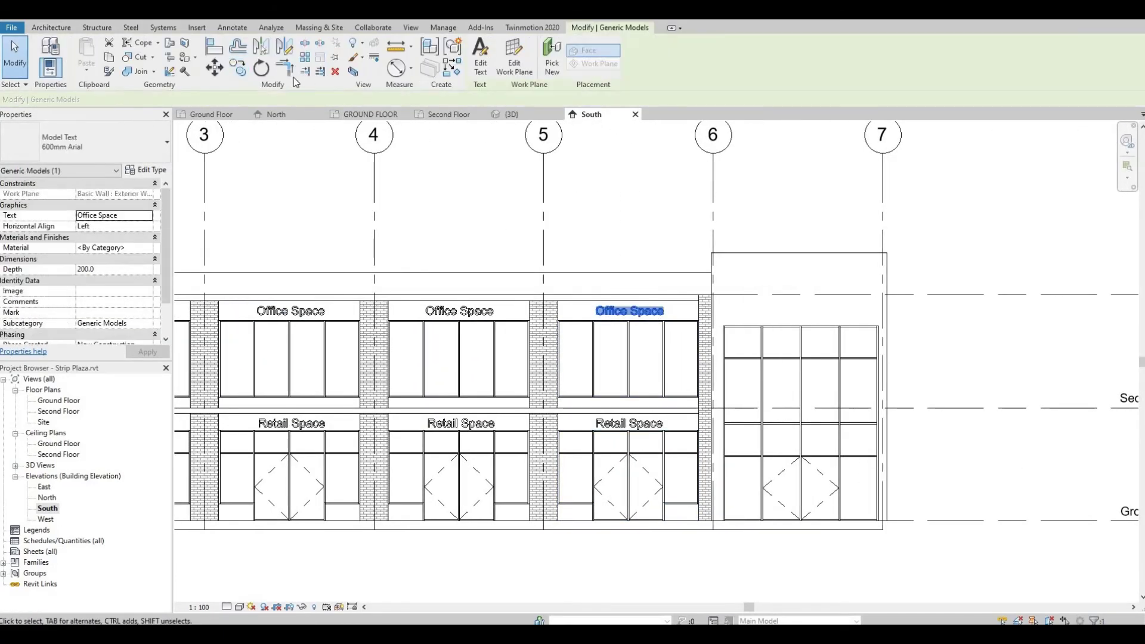
click(237, 68)
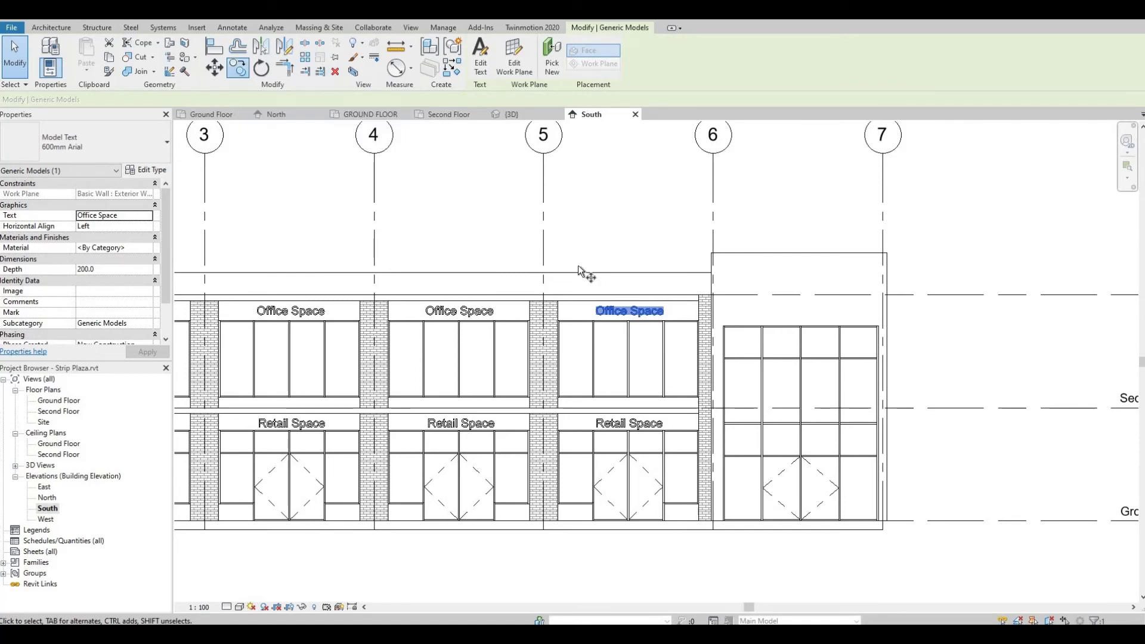
click(614, 316)
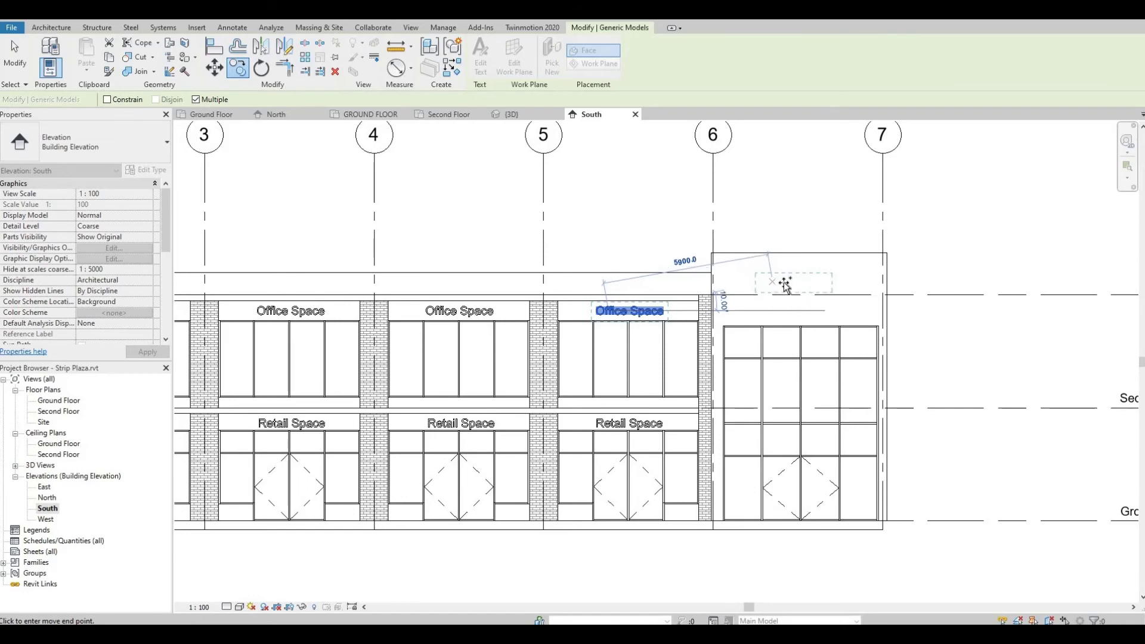
click(785, 286)
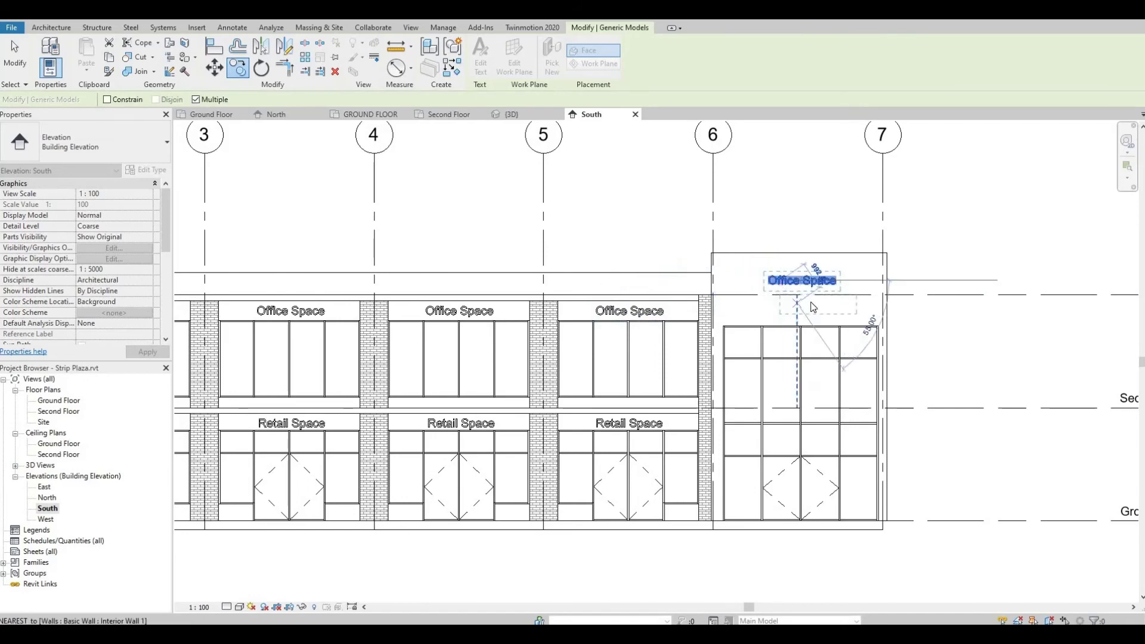
key(Escape)
key(Escape)
click(739, 264)
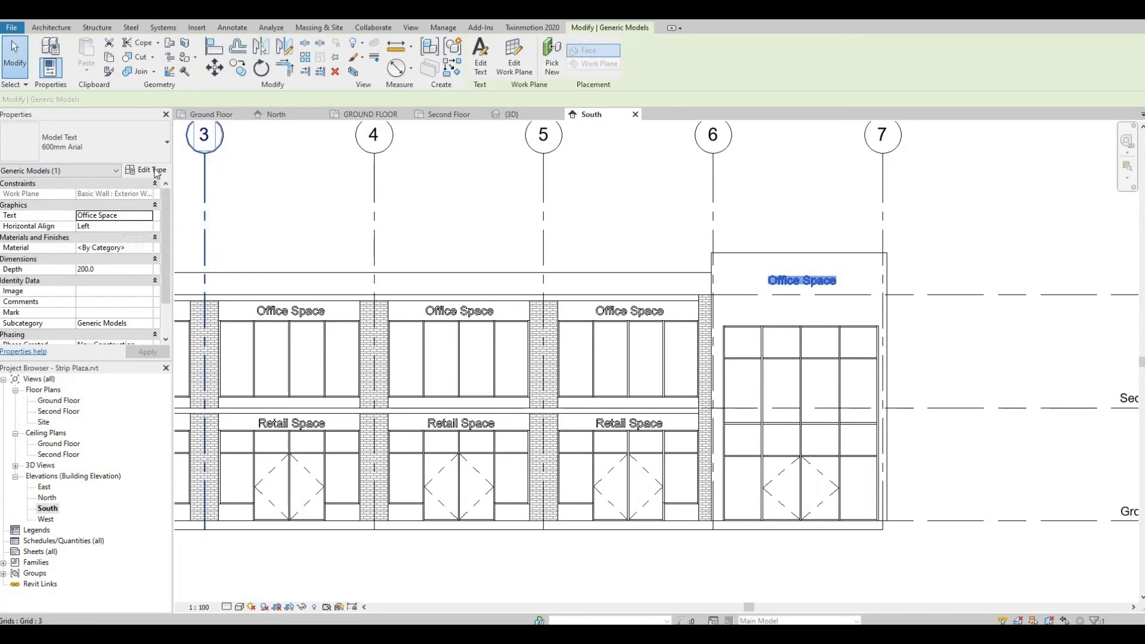
Duplicate the selected model text's type as "Main Signange" and set its text size to 600
click(157, 171)
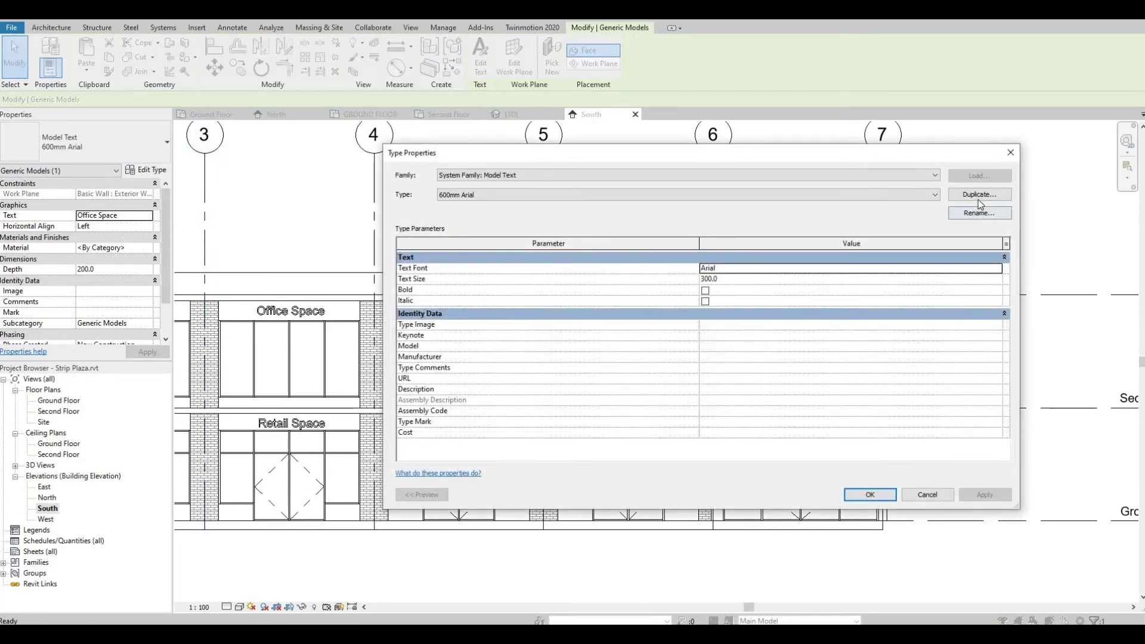
click(977, 199)
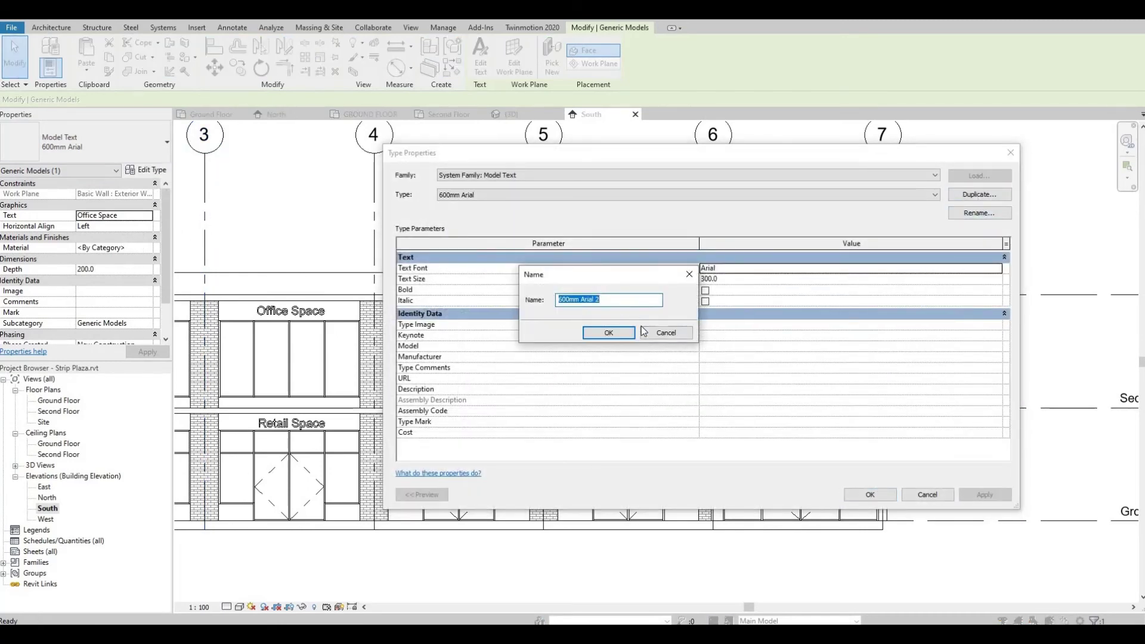
text(Main Signange)
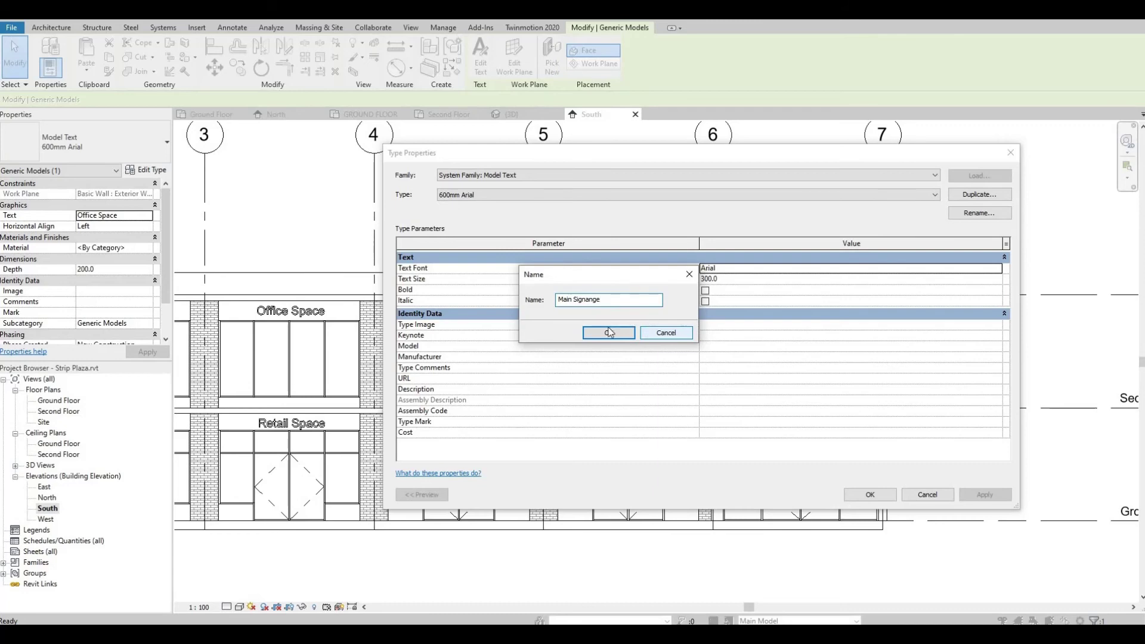
click(609, 332)
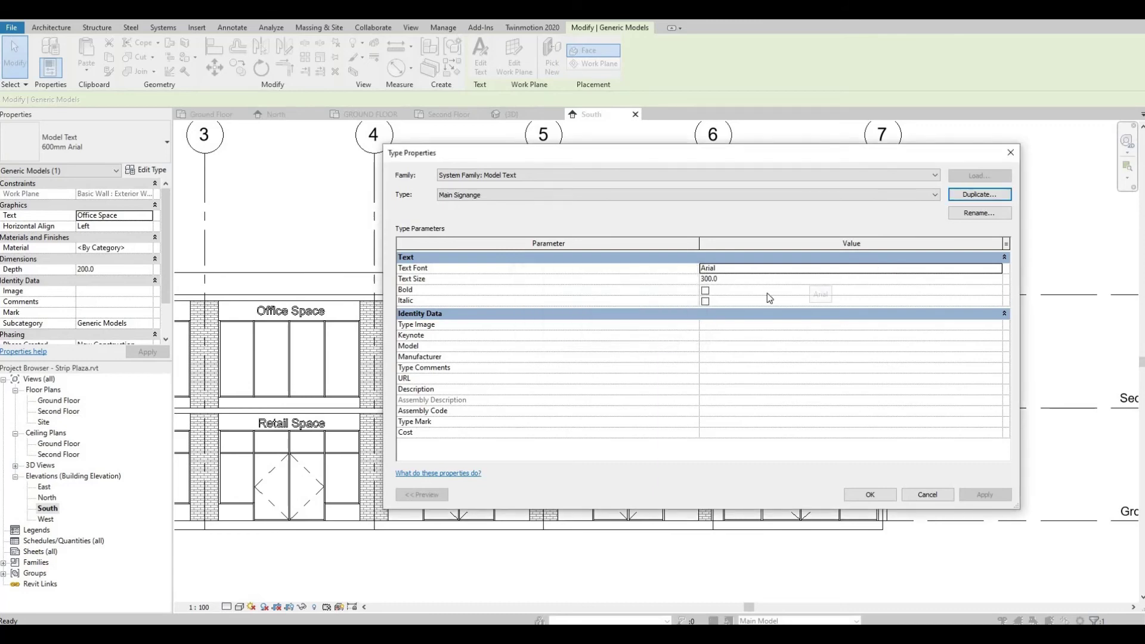
click(805, 279)
text(600)
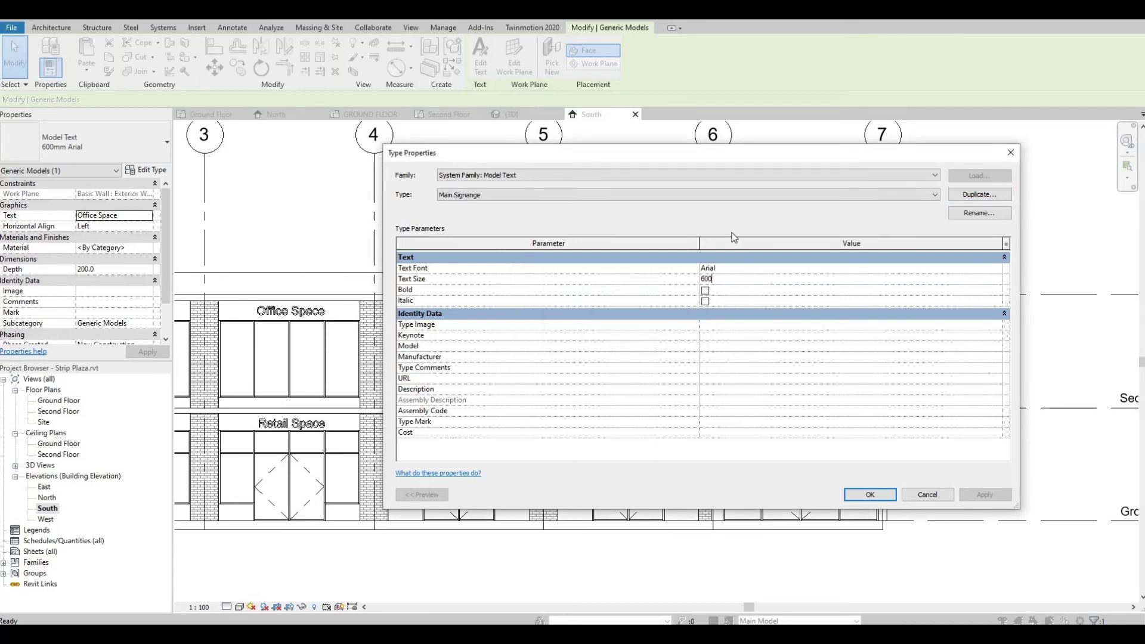
click(877, 485)
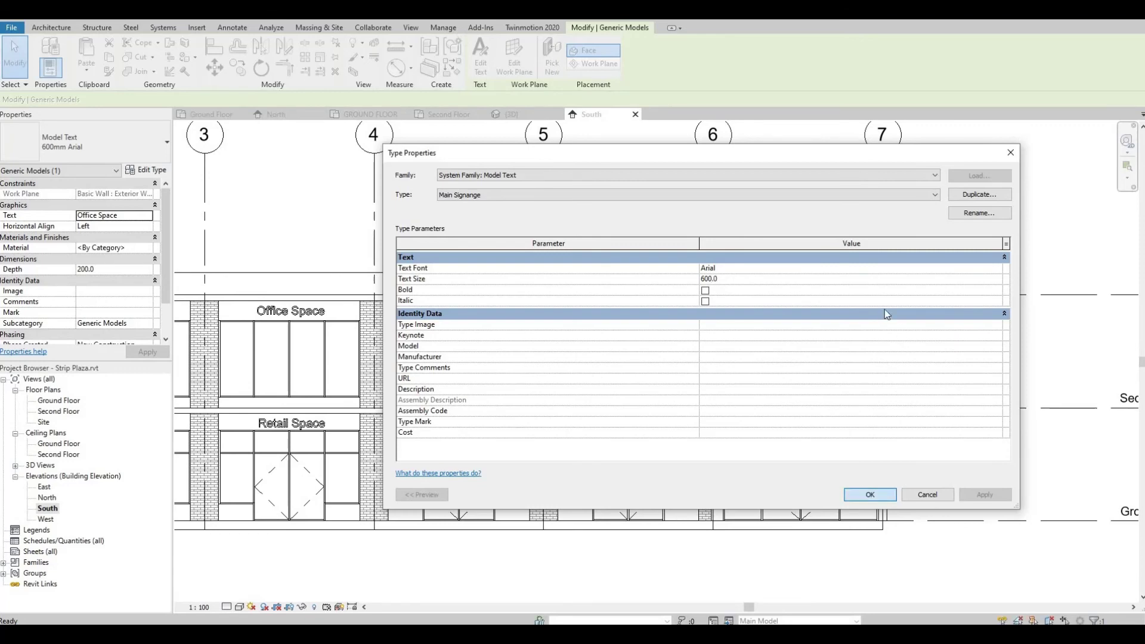
Shift the enlarged text back within the taller block's upper wall and change its wording to "Strip Plaza"
drag(799, 282, 826, 281)
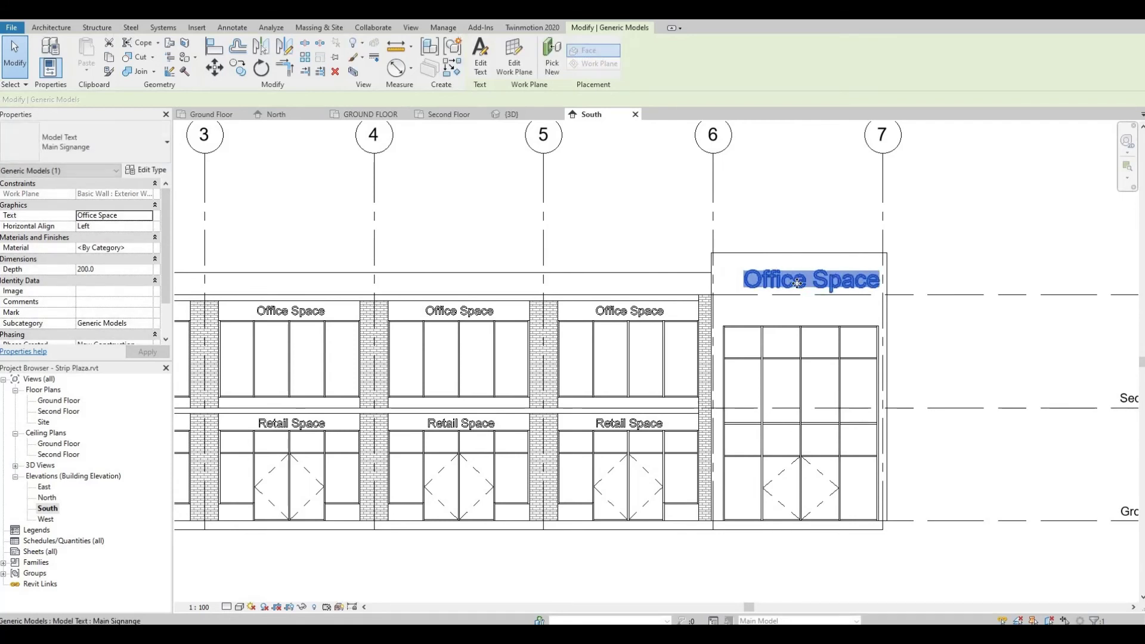
key(Left)
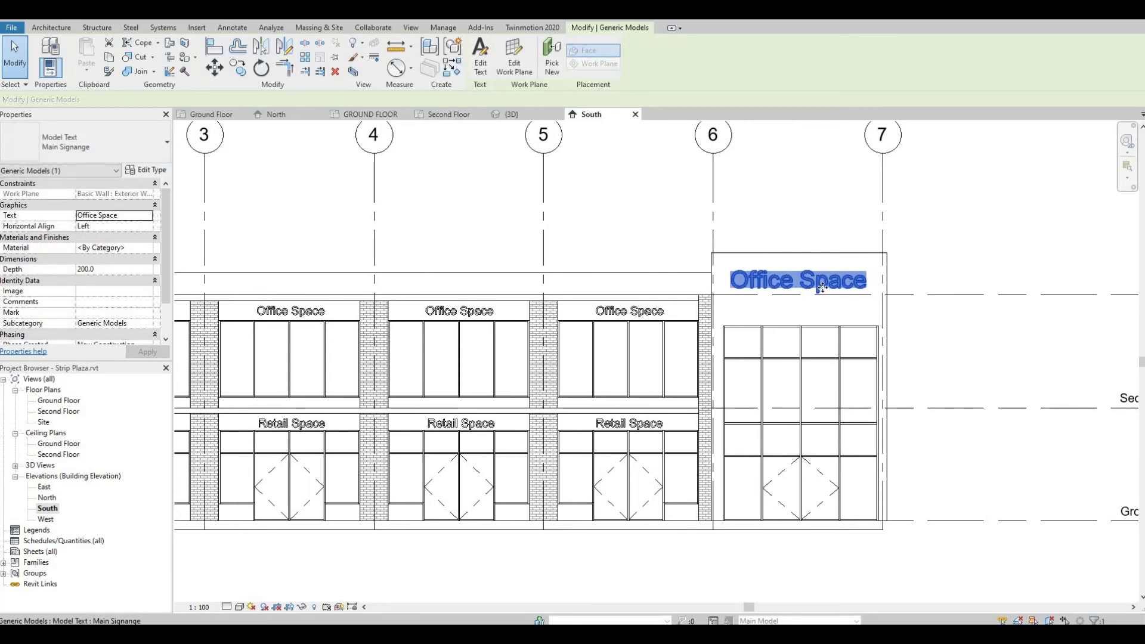
double_click(821, 288)
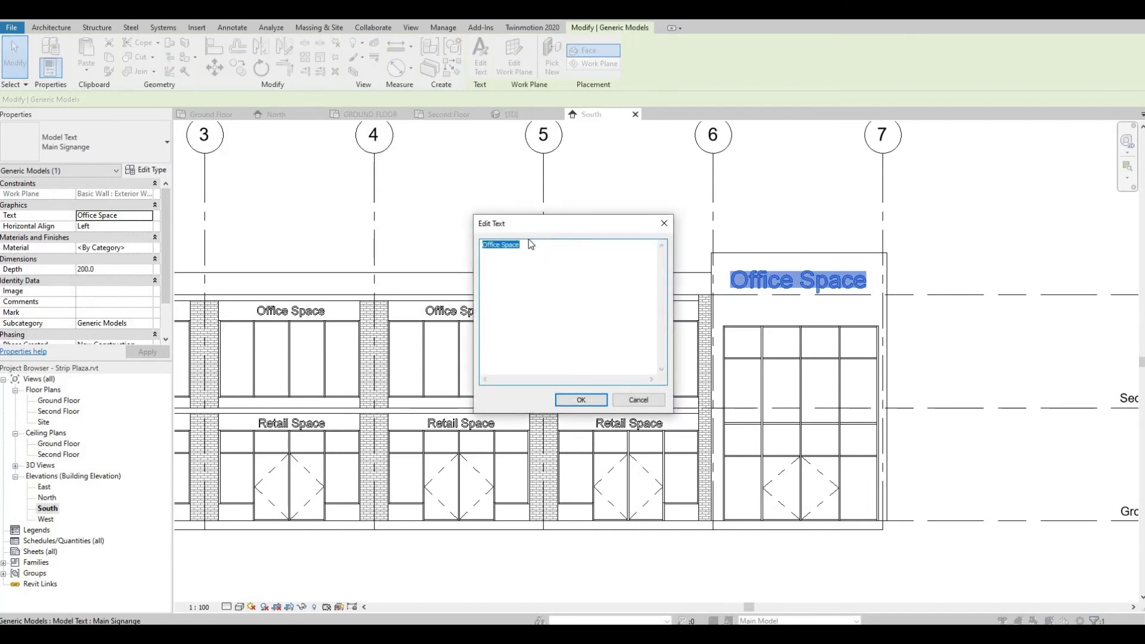
text(Strip Plaza)
click(580, 400)
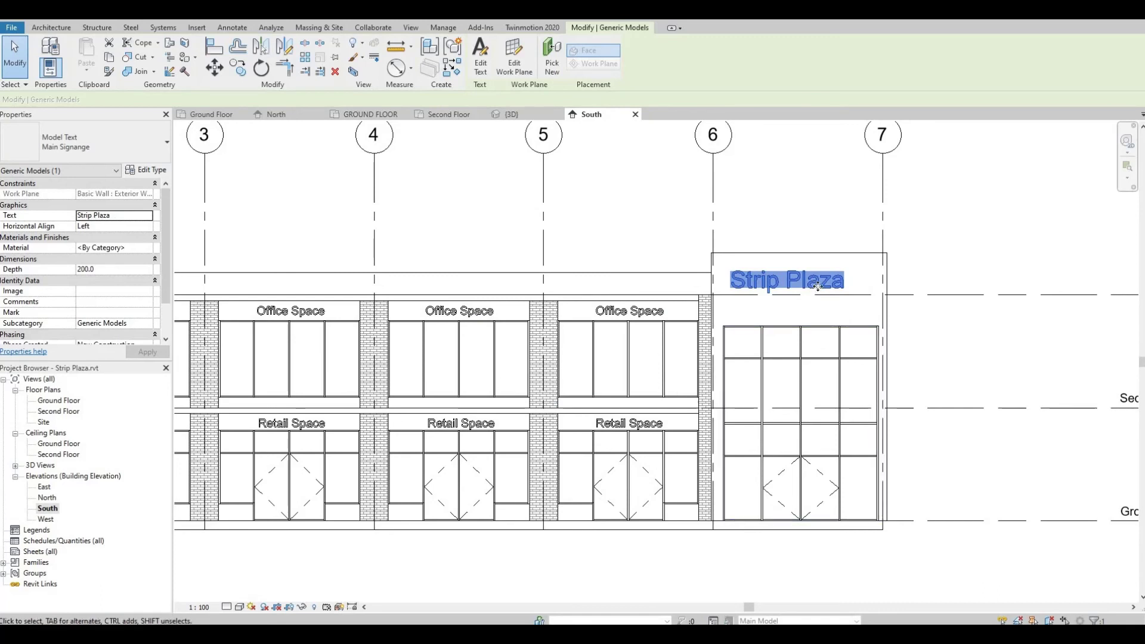
Nudge the "Strip Plaza" text until it is centered above the curtain wall between grids 6 and 7
key(Right)
key(Right)
key(Right)
key(Right)
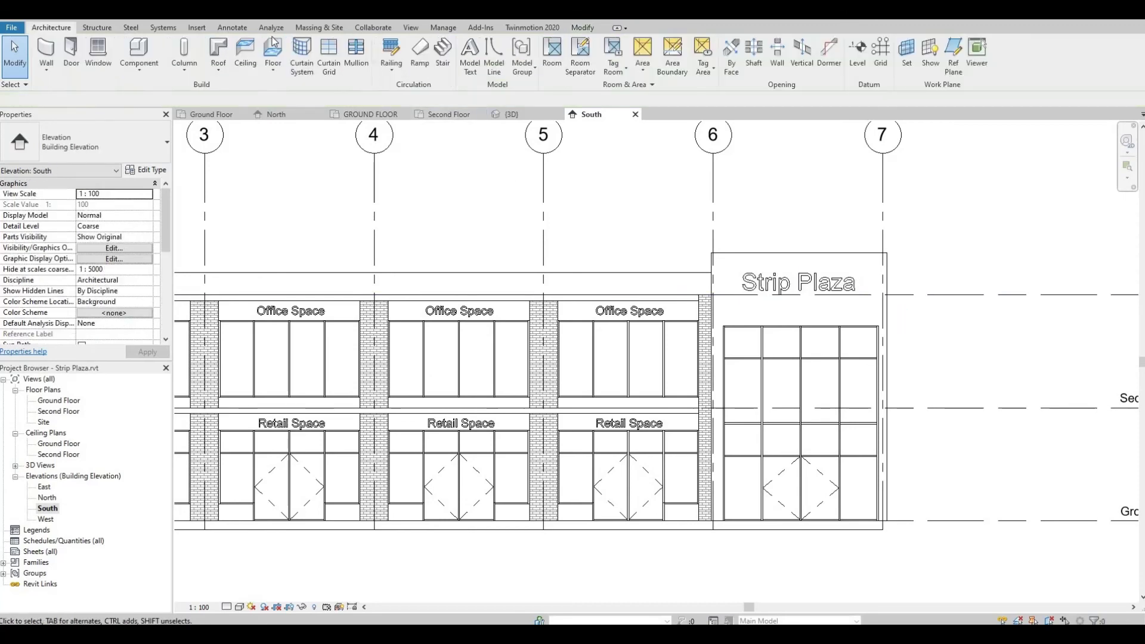
key(Escape)
Switch to the 3D view and hide the active work plane on the facade
click(510, 114)
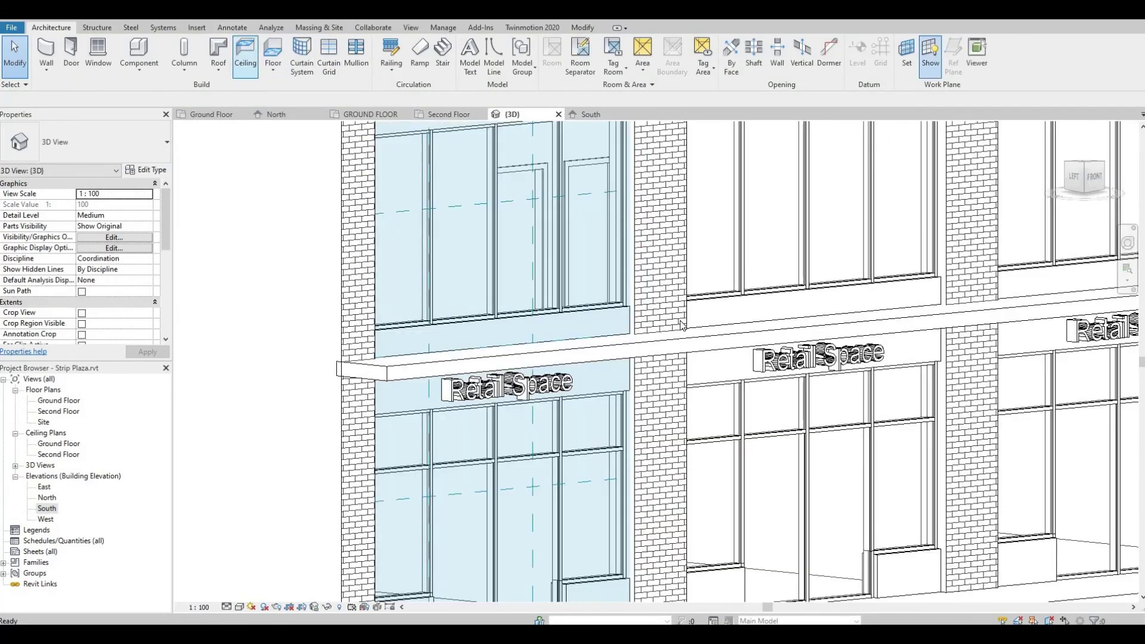
scroll(695, 358, down, 2)
middle_drag(525, 412, 467, 450)
middle_drag(643, 399, 426, 444)
scroll(426, 444, down, 2)
middle_drag(946, 154, 952, 112)
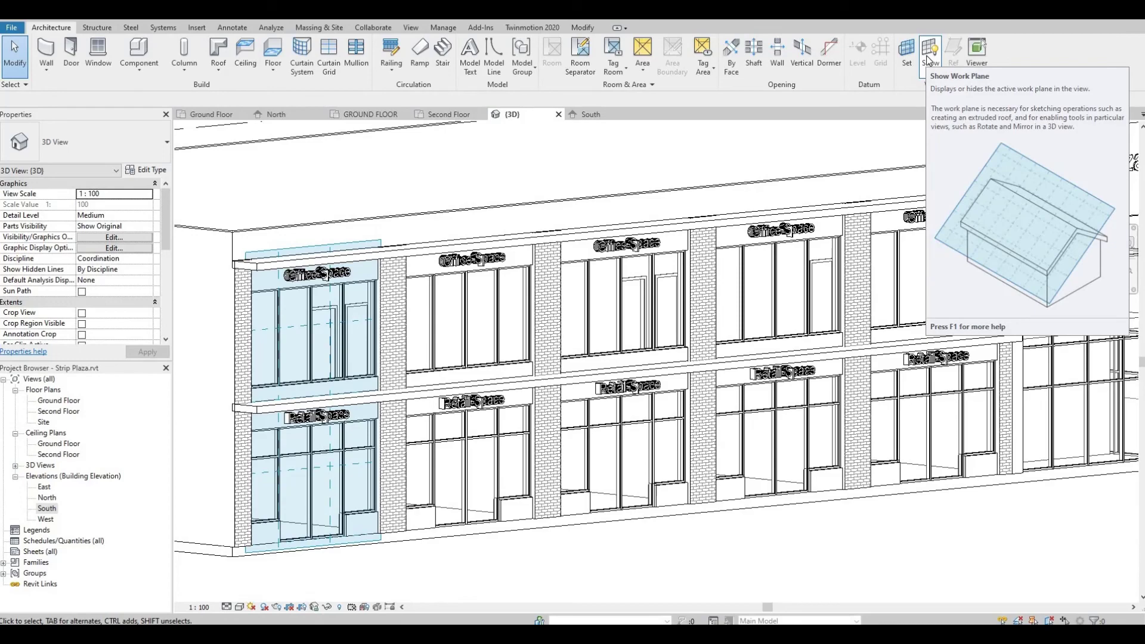
Set the depth of the "Strip Plaza" model text to 300
middle_drag(843, 307, 591, 359)
scroll(845, 240, up, 1)
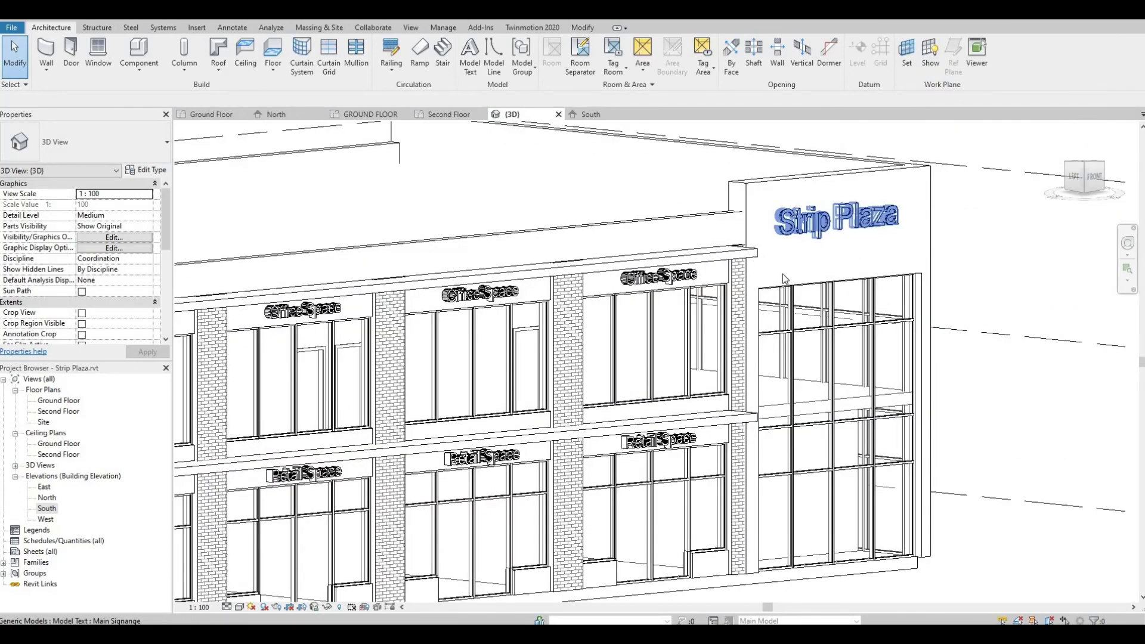
shift+middle_drag(782, 273, 539, 301)
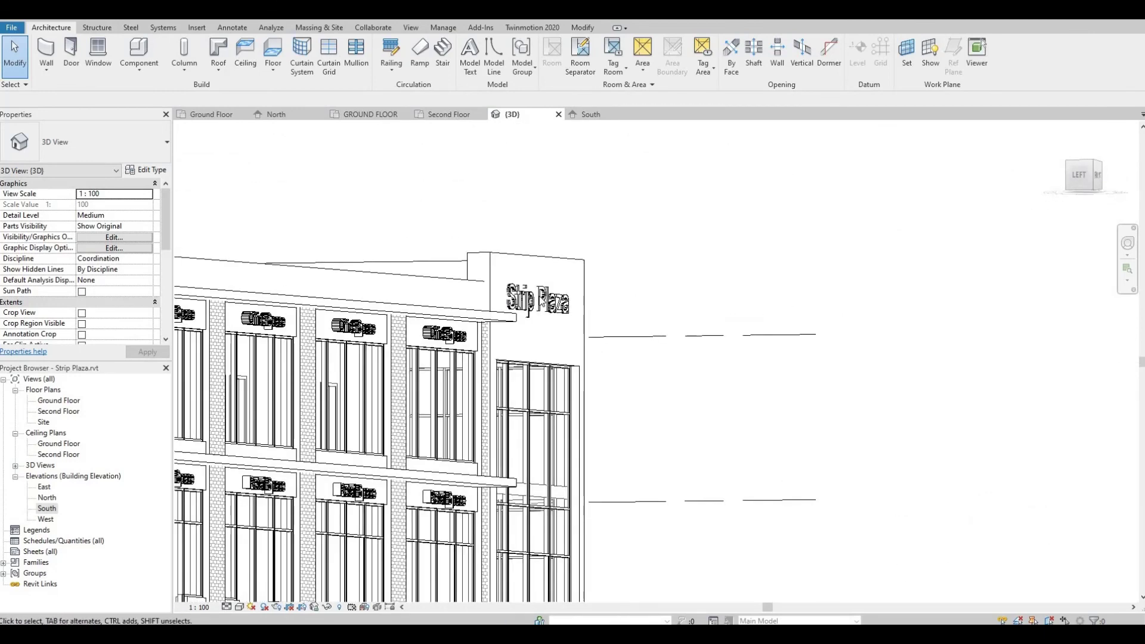
click(540, 301)
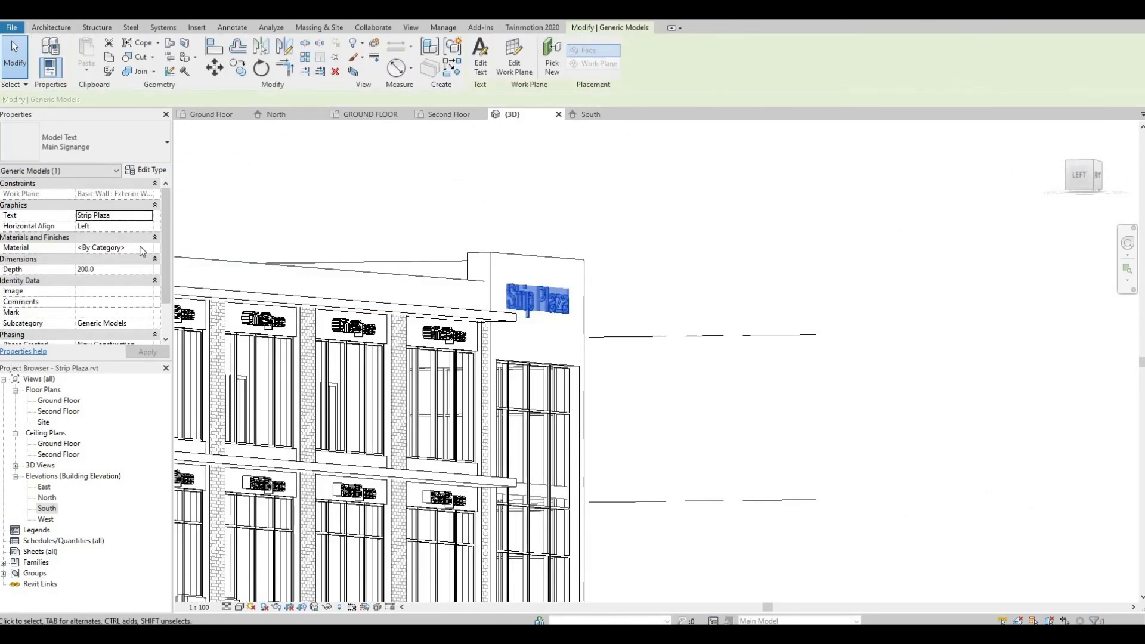
click(136, 269)
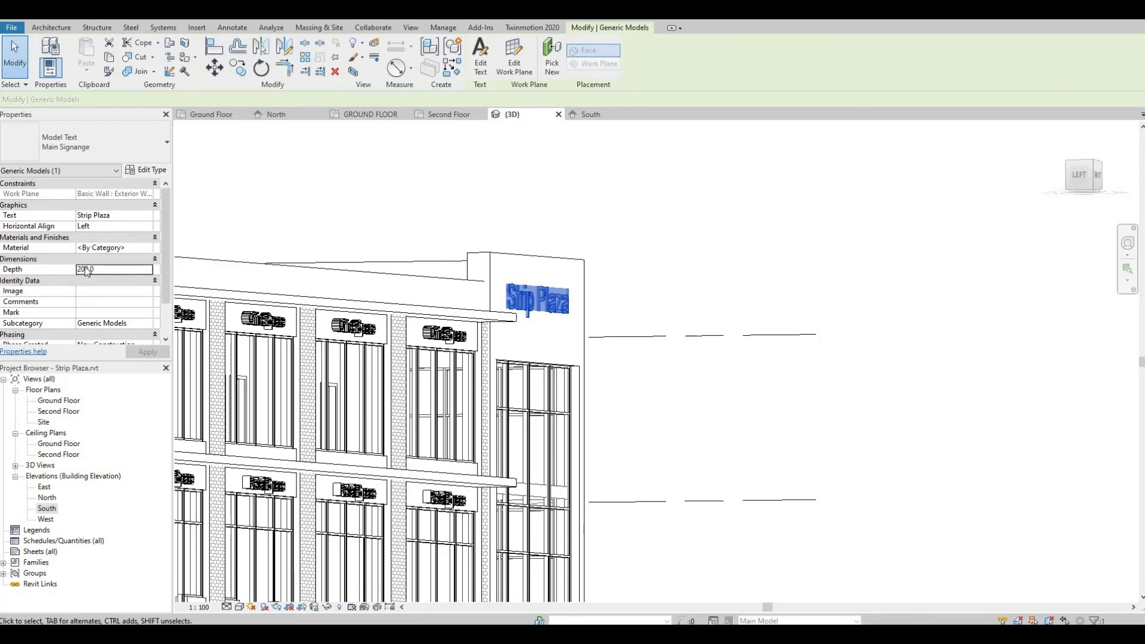
click(108, 261)
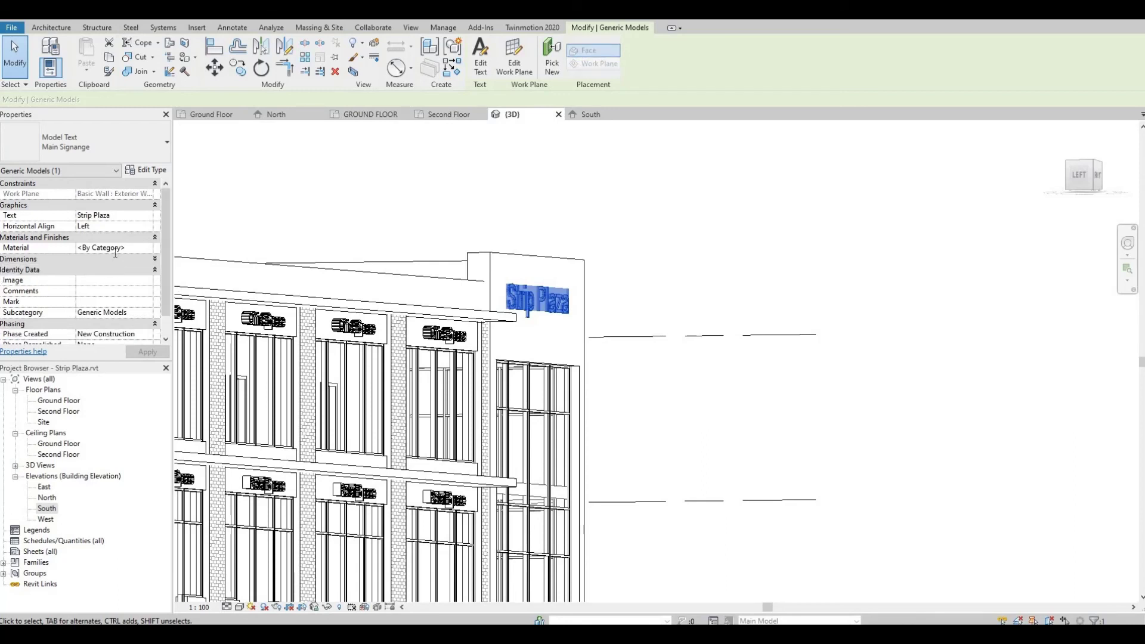
click(102, 251)
click(95, 260)
click(101, 269)
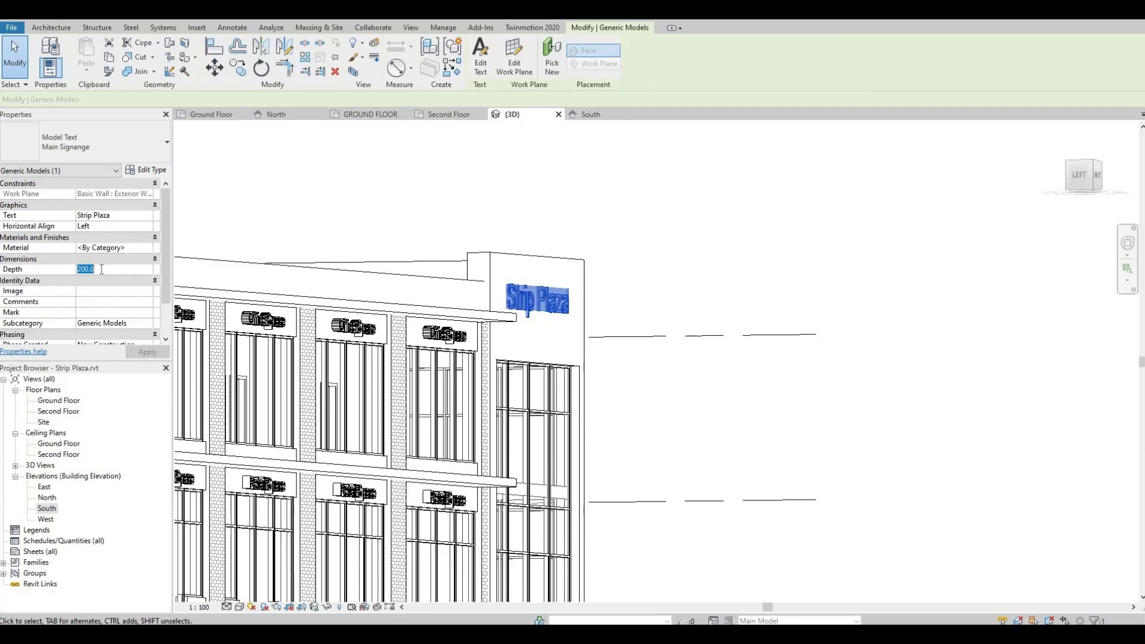
text(300)
click(154, 353)
click(626, 359)
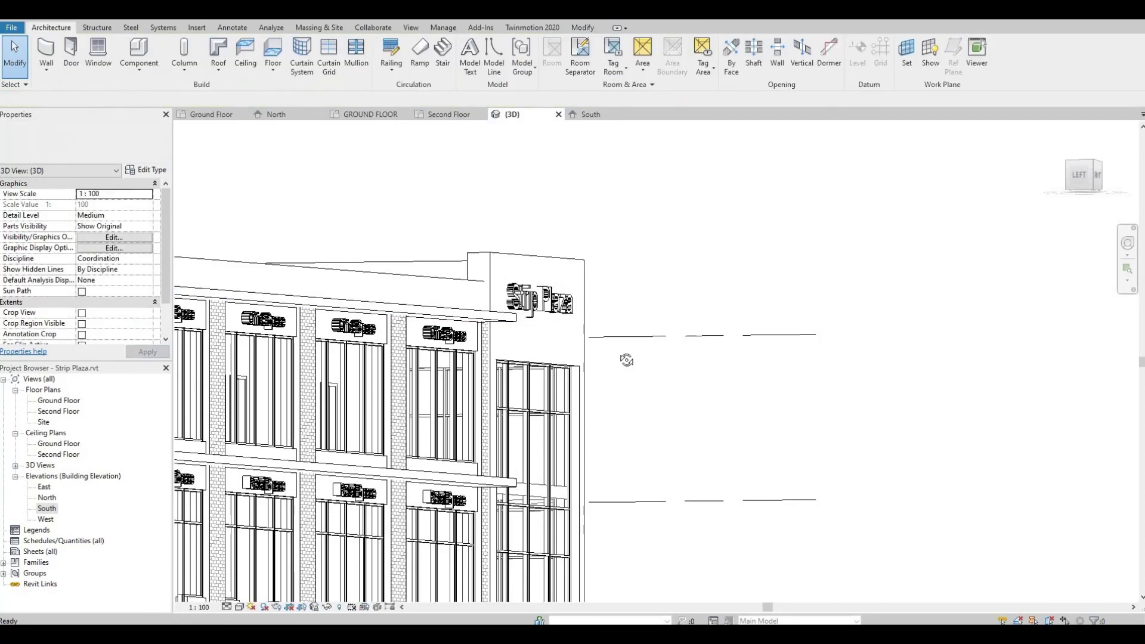
Examine the south facade and its signage in 3D from both ends of the building
shift+middle_drag(626, 360, 369, 377)
scroll(400, 346, down, 3)
middle_drag(495, 394, 678, 367)
scroll(680, 375, up, 2)
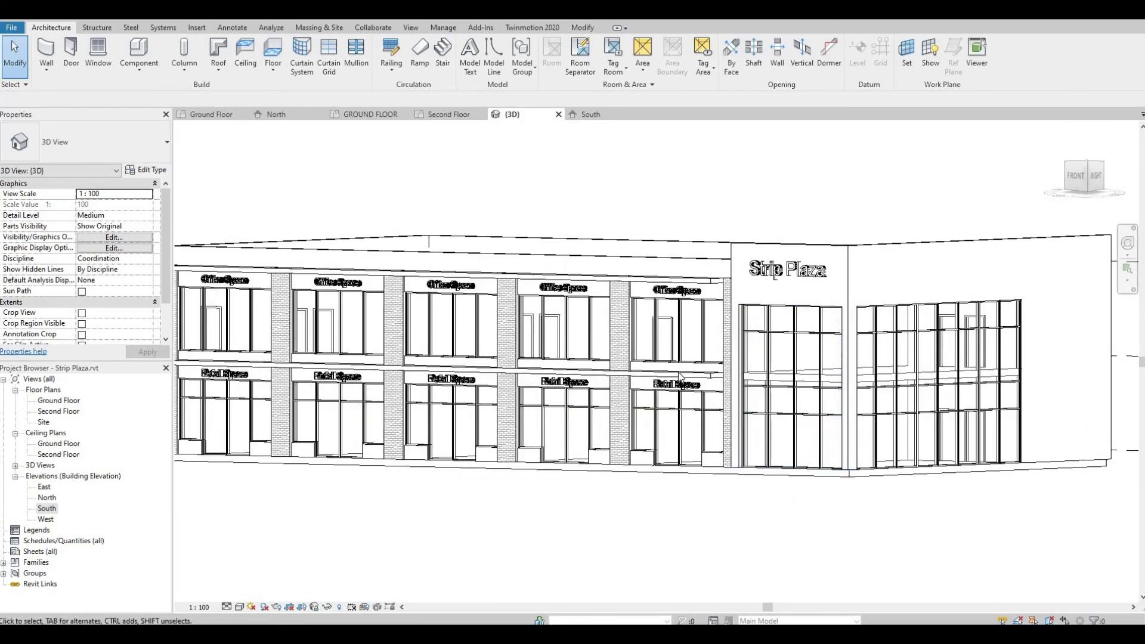
scroll(704, 420, down, 2)
shift+middle_drag(705, 420, 680, 411)
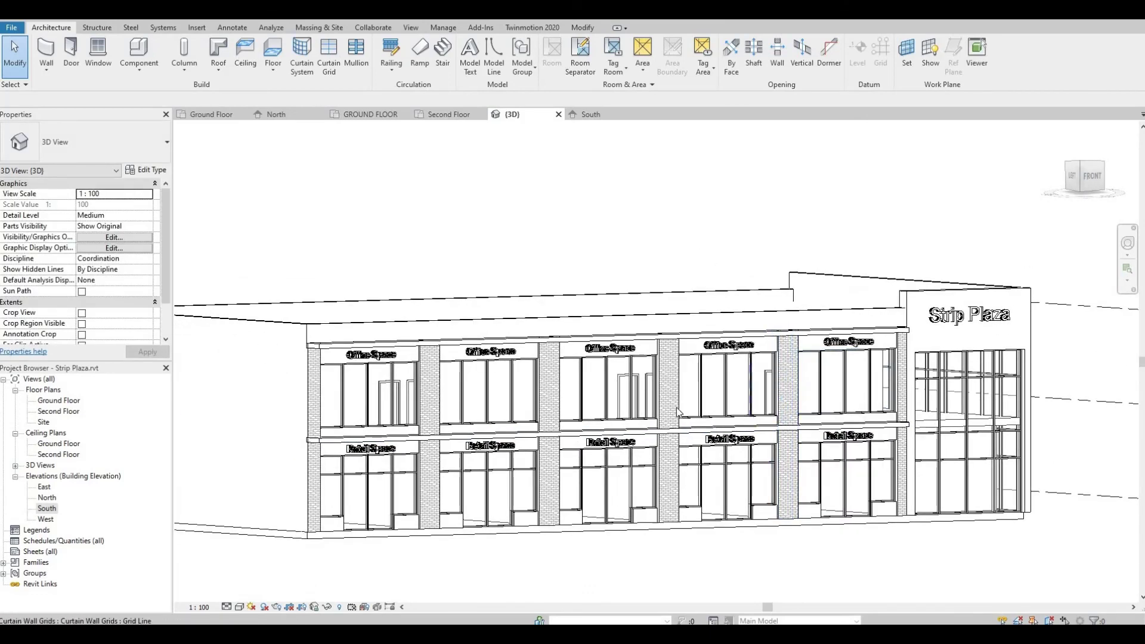